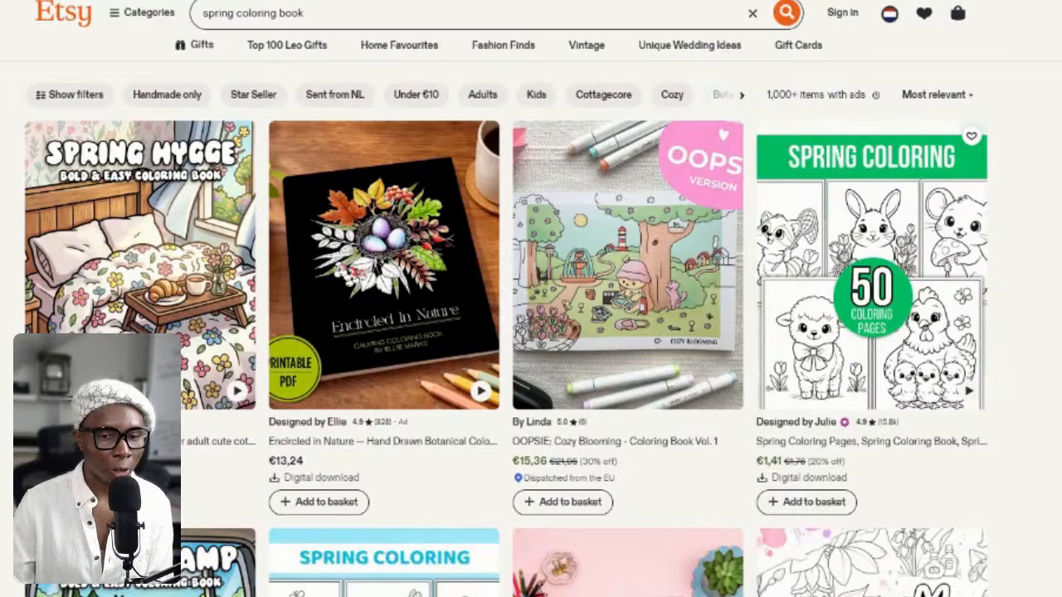
Browse the Etsy search results for spring coloring books, comparing their covers and prices
{"action": "scroll", "coordinate": [963, 462], "scroll_direction": "down", "scroll_amount": 1}
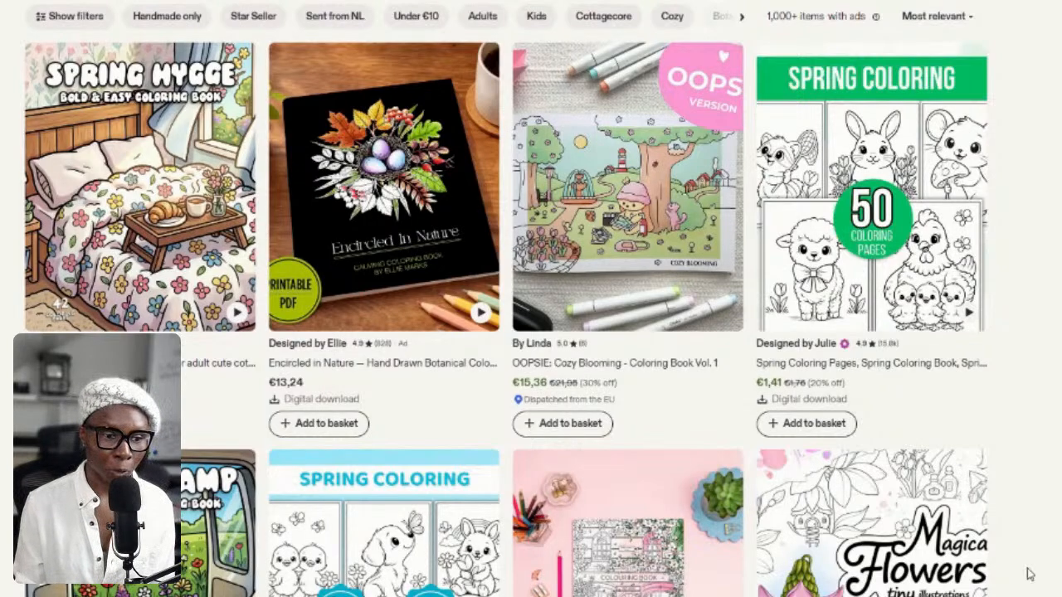
{"action": "scroll", "coordinate": [1029, 574], "scroll_direction": "down", "scroll_amount": 1}
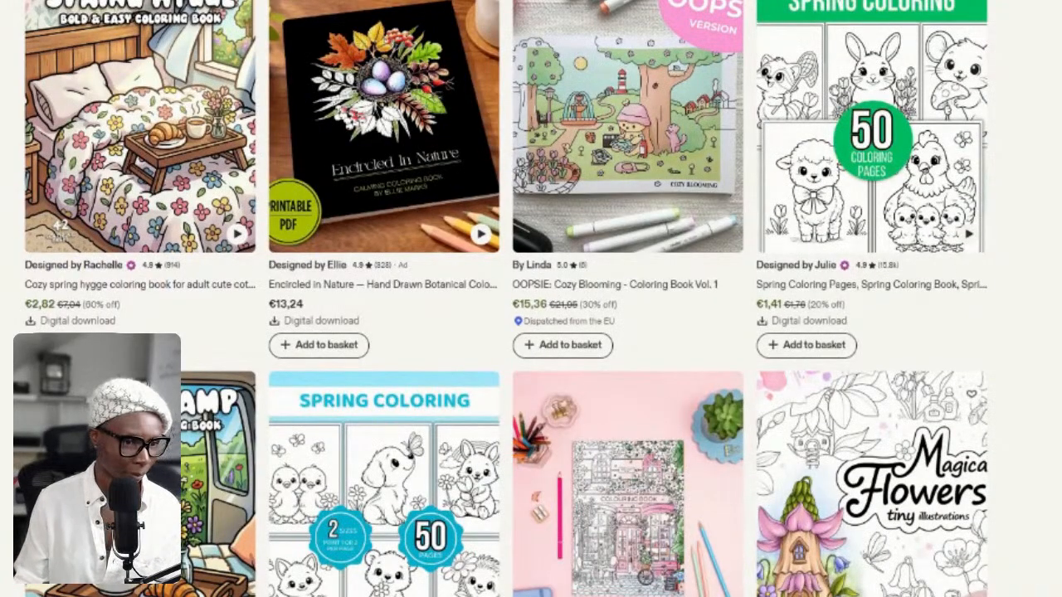
{"action": "scroll", "coordinate": [987, 544], "scroll_direction": "up", "scroll_amount": 2}
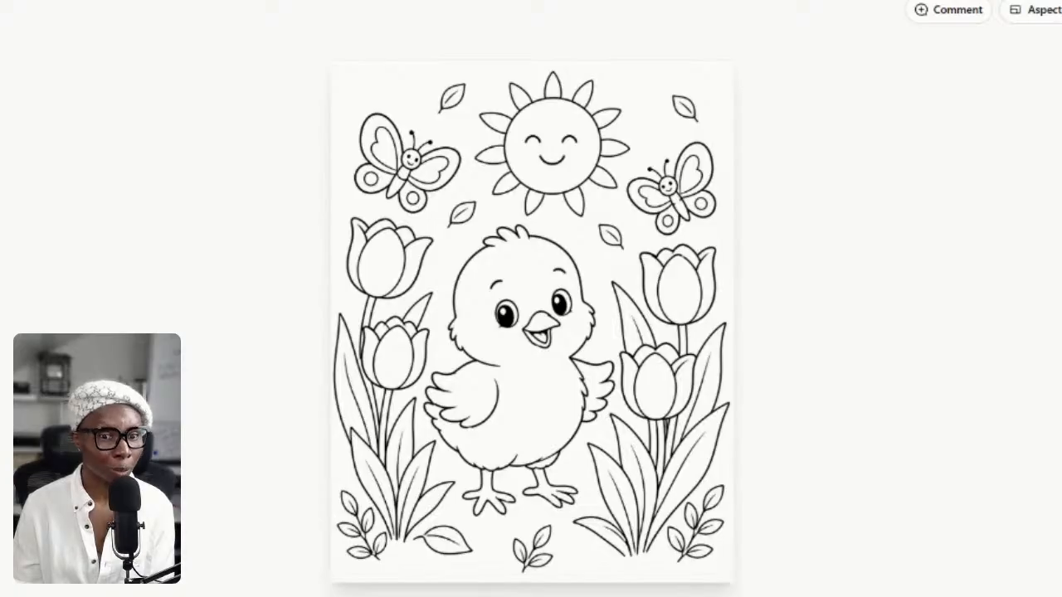
Page through the spring coloring page designs one by one, from the chick page onward, to review the artwork
{"action": "key", "text": "Right"}
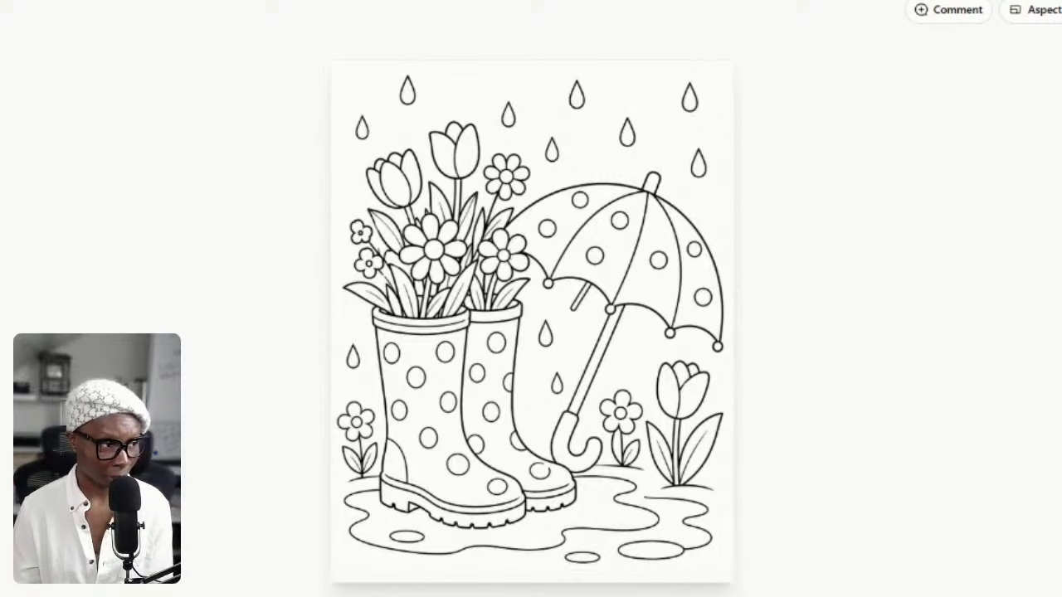
{"action": "key", "text": "Right"}
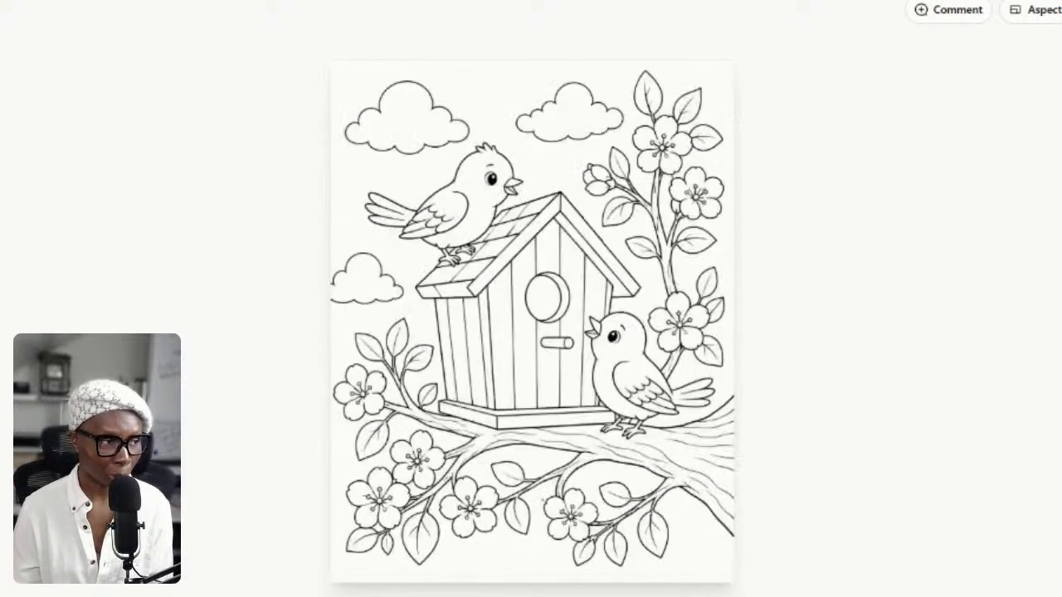
{"action": "key", "text": "Right"}
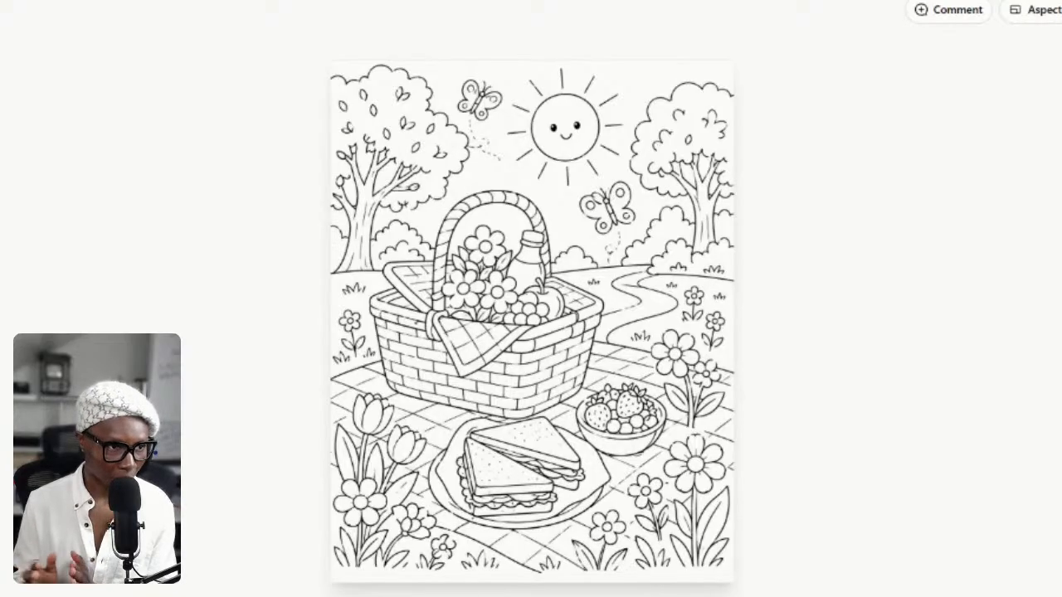
{"action": "key", "text": "Right"}
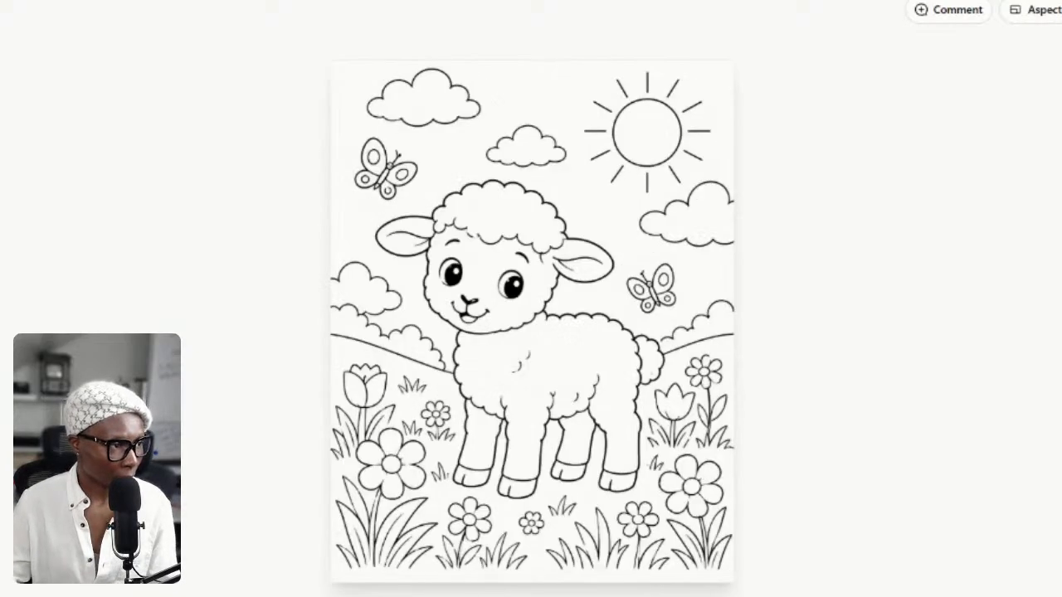
{"action": "key", "text": "Right"}
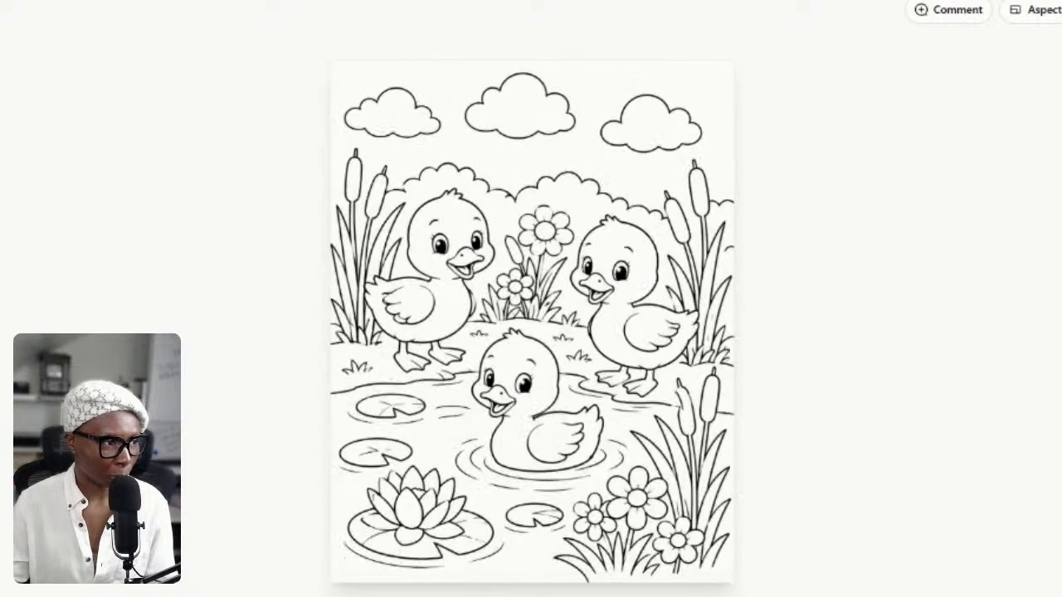
{"action": "key", "text": "Right"}
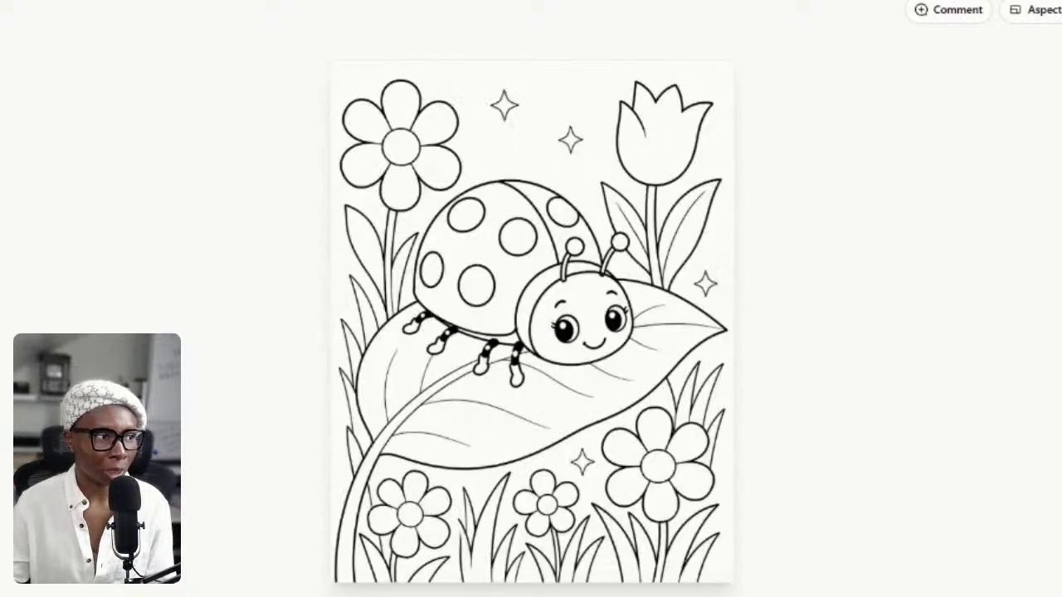
{"action": "key", "text": "Right"}
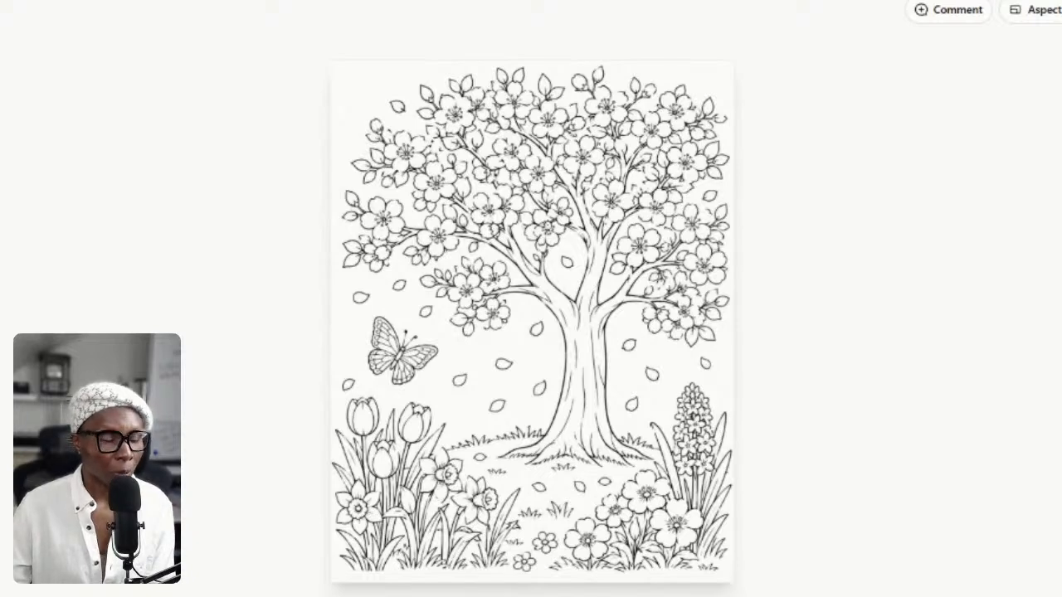
{"action": "key", "text": "Right"}
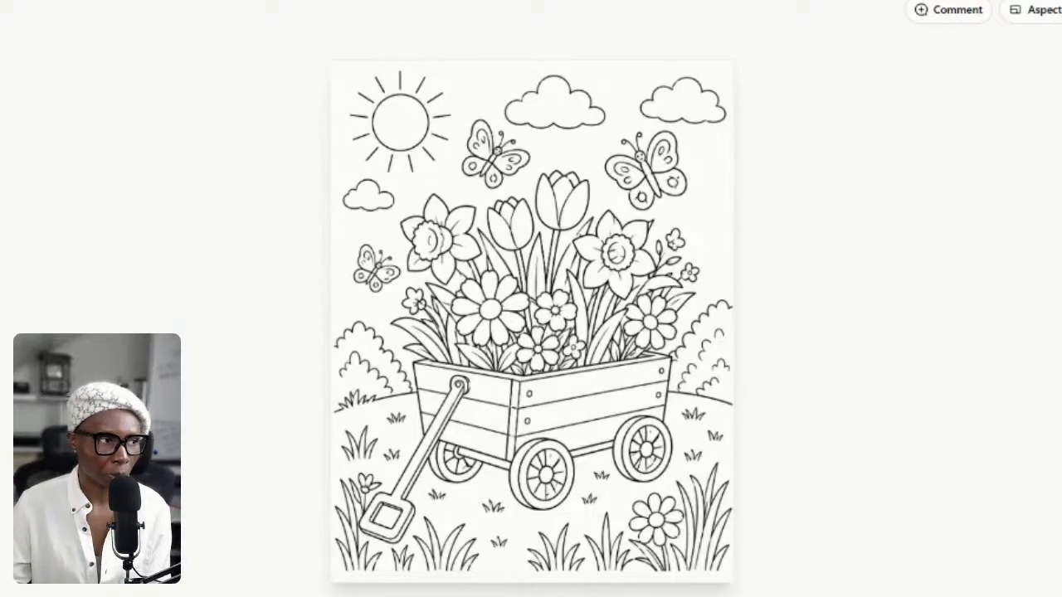
{"action": "key", "text": "Right"}
{"action": "key", "text": "Right"}
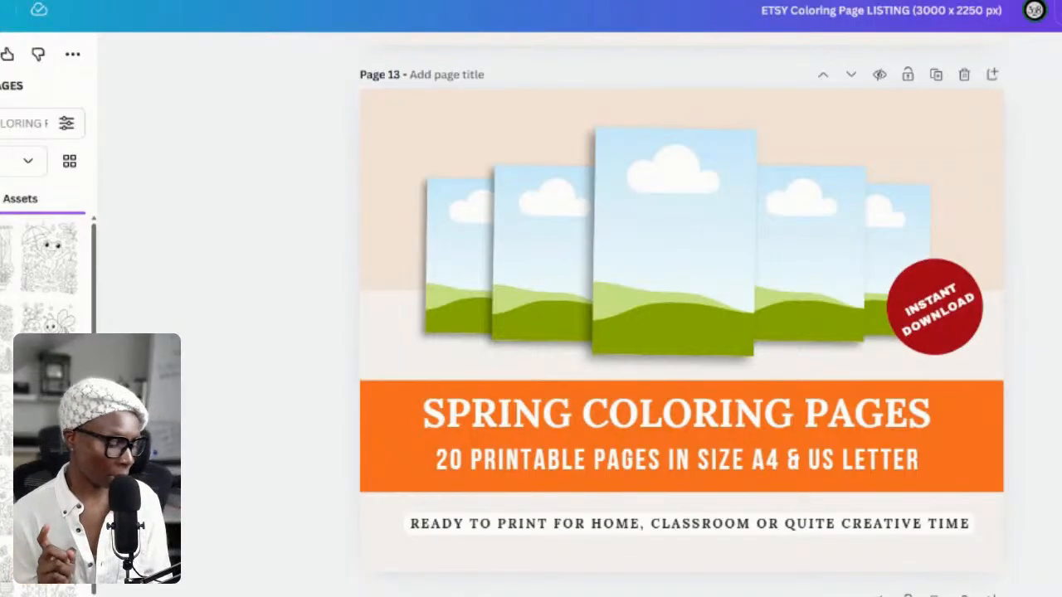
Switch to the Canva listing design and compare the finished alphabet mockup on page 12 with the spring template on page 13
{"action": "scroll", "coordinate": [682, 315], "scroll_direction": "up", "scroll_amount": 8}
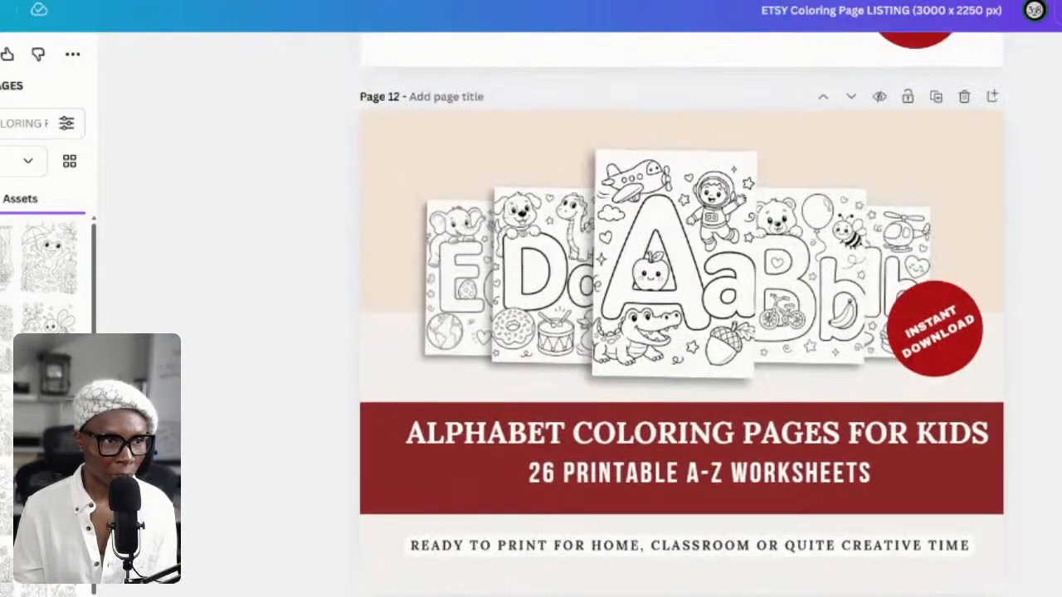
{"action": "scroll", "coordinate": [682, 316], "scroll_direction": "down", "scroll_amount": 1}
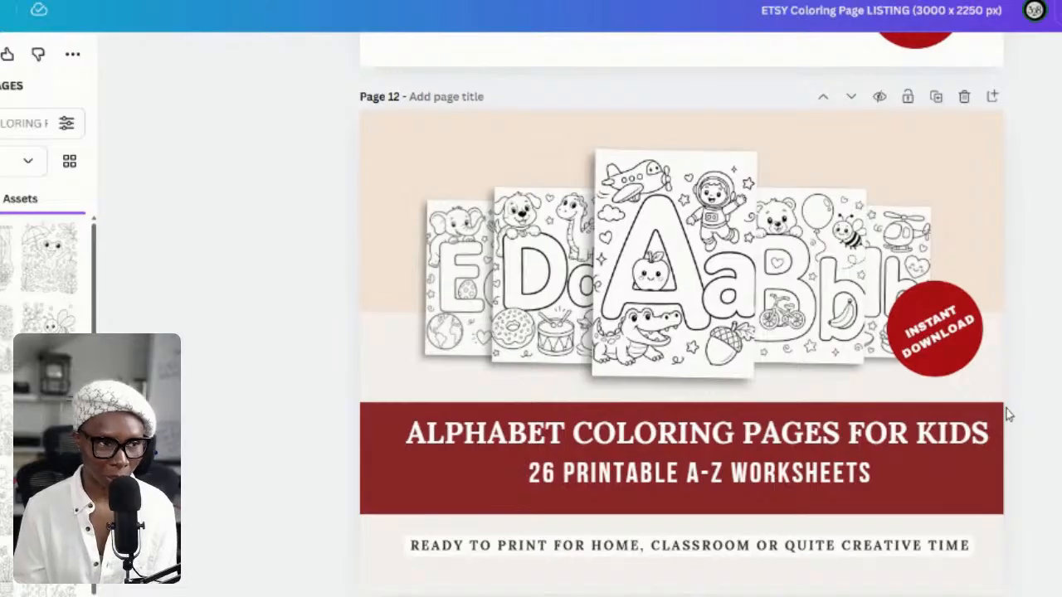
{"action": "scroll", "coordinate": [1008, 469], "scroll_direction": "down", "scroll_amount": 5}
{"action": "scroll", "coordinate": [1004, 466], "scroll_direction": "down", "scroll_amount": 1}
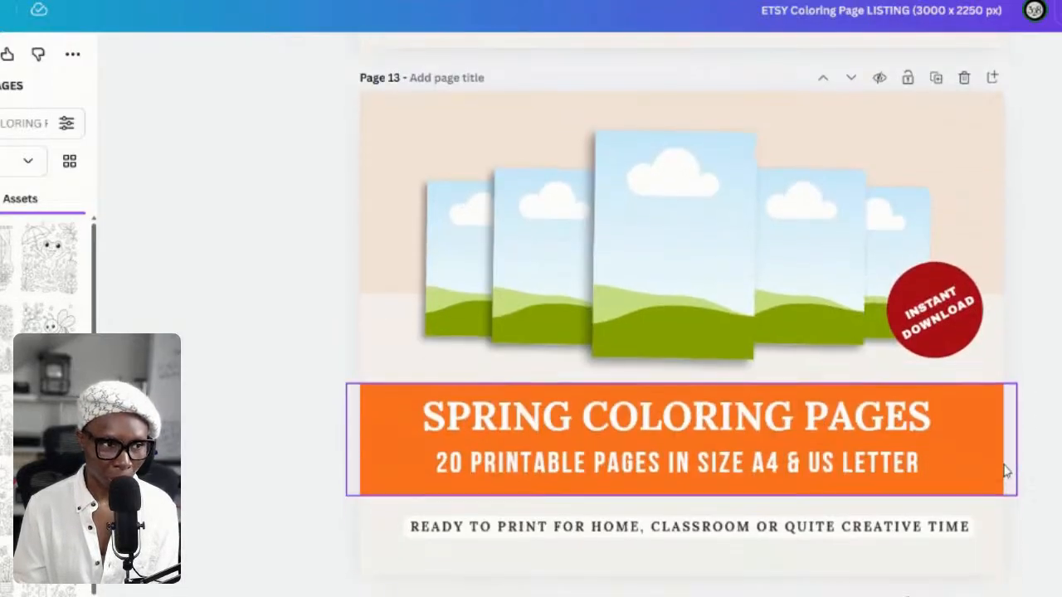
{"action": "scroll", "coordinate": [1008, 473], "scroll_direction": "up", "scroll_amount": 1}
{"action": "scroll", "coordinate": [1010, 478], "scroll_direction": "up", "scroll_amount": 7}
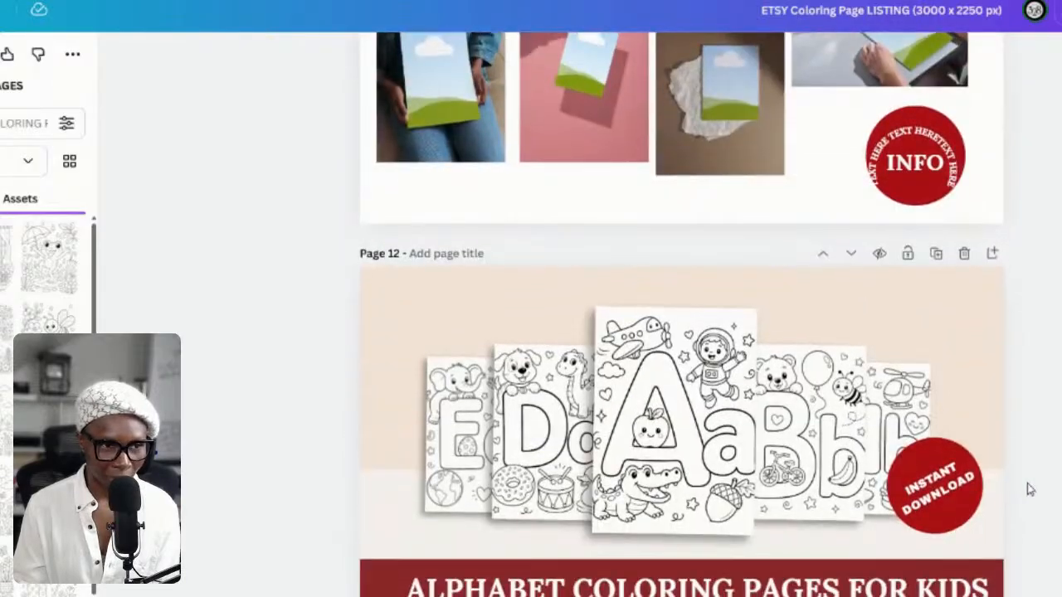
{"action": "scroll", "coordinate": [1024, 486], "scroll_direction": "down", "scroll_amount": 1}
{"action": "scroll", "coordinate": [1028, 496], "scroll_direction": "down", "scroll_amount": 1}
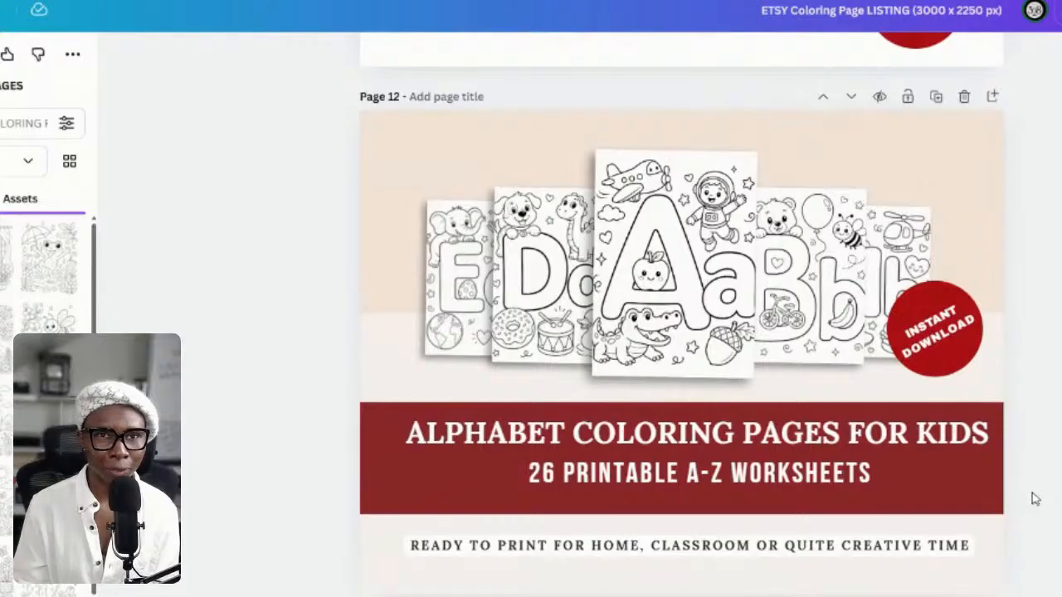
{"action": "scroll", "coordinate": [1034, 499], "scroll_direction": "down", "scroll_amount": 4}
{"action": "scroll", "coordinate": [1037, 504], "scroll_direction": "down", "scroll_amount": 2}
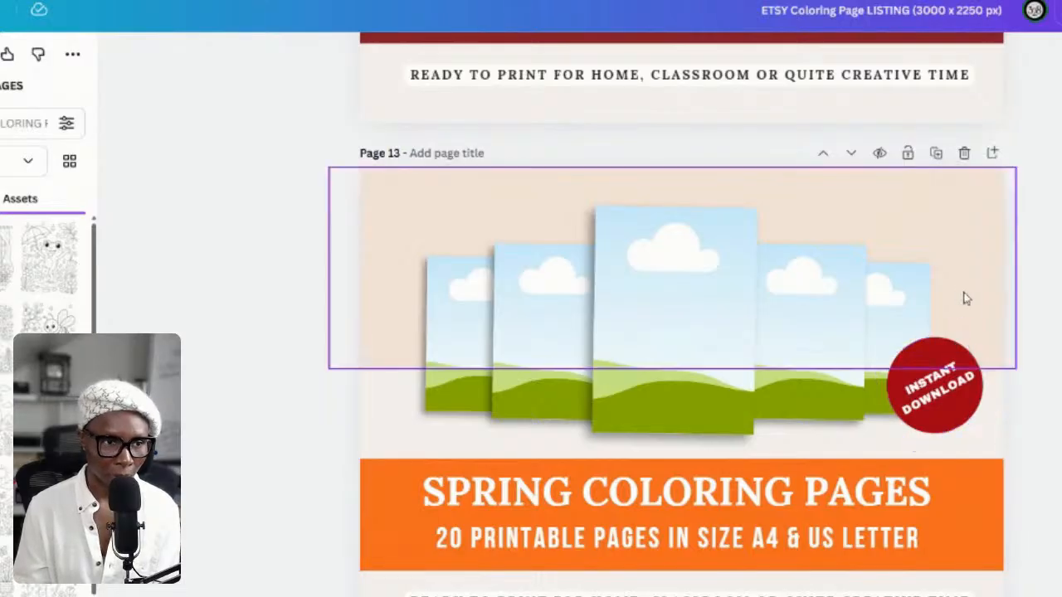
{"action": "scroll", "coordinate": [982, 332], "scroll_direction": "down", "scroll_amount": 2}
{"action": "scroll", "coordinate": [984, 339], "scroll_direction": "up", "scroll_amount": 2}
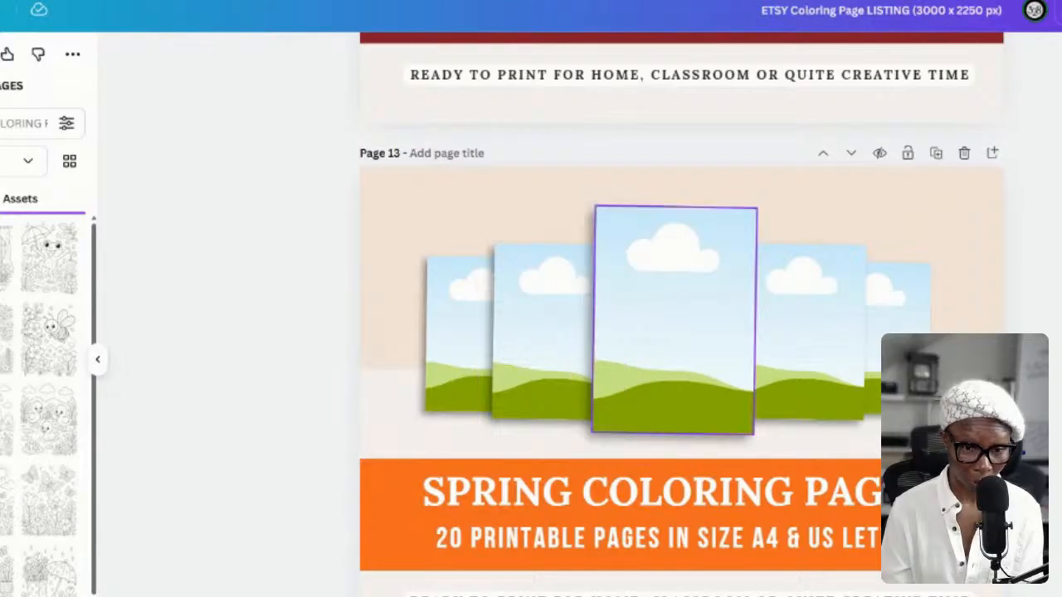
Fill page 13's centre frame with the ladybug page, the frame left of it with the bird's nest and the right one with the tree
{"action": "scroll", "coordinate": [941, 241], "scroll_direction": "down", "scroll_amount": 2}
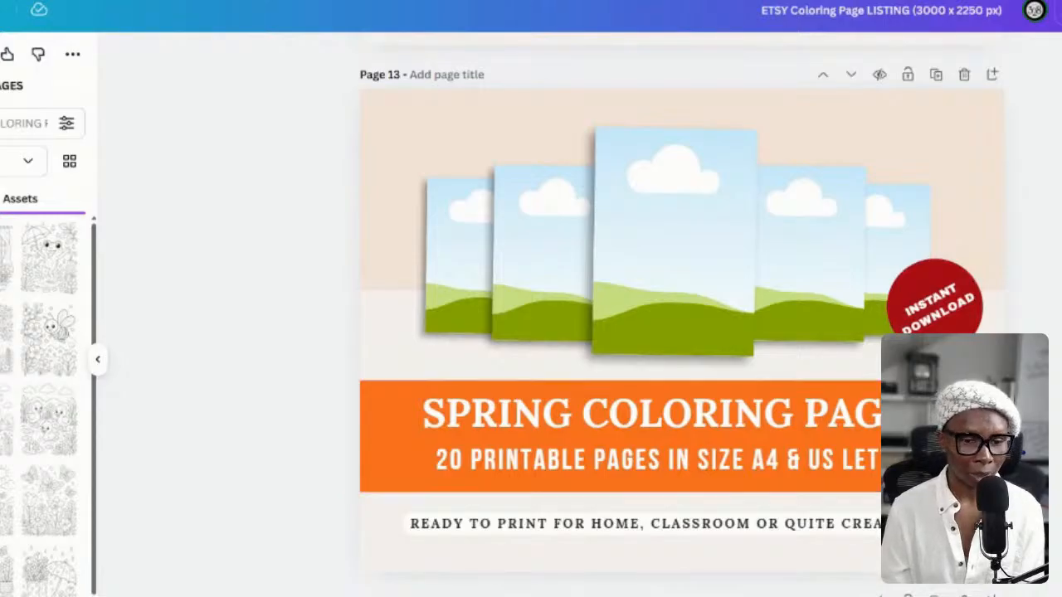
{"action": "left_click", "coordinate": [4, 421]}
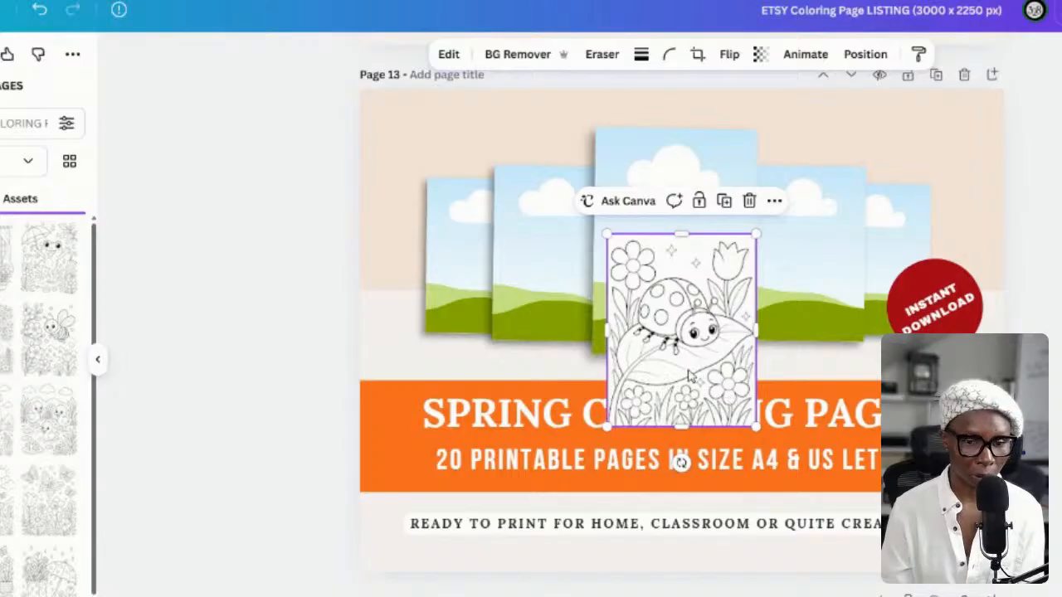
{"action": "left_click_drag", "start_coordinate": [696, 375], "coordinate": [666, 333]}
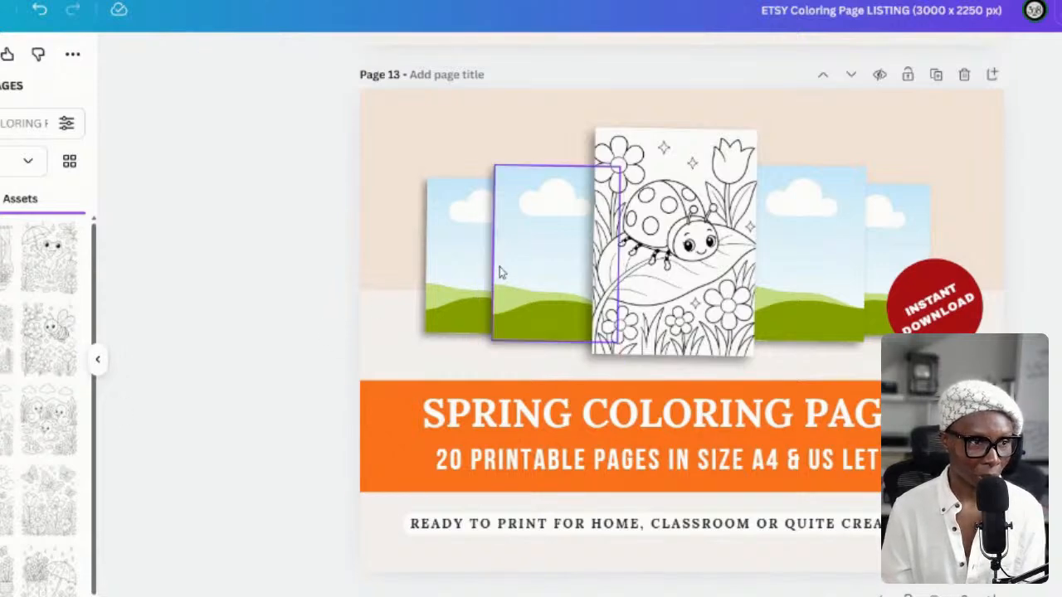
{"action": "left_click_drag", "start_coordinate": [671, 352], "coordinate": [544, 327]}
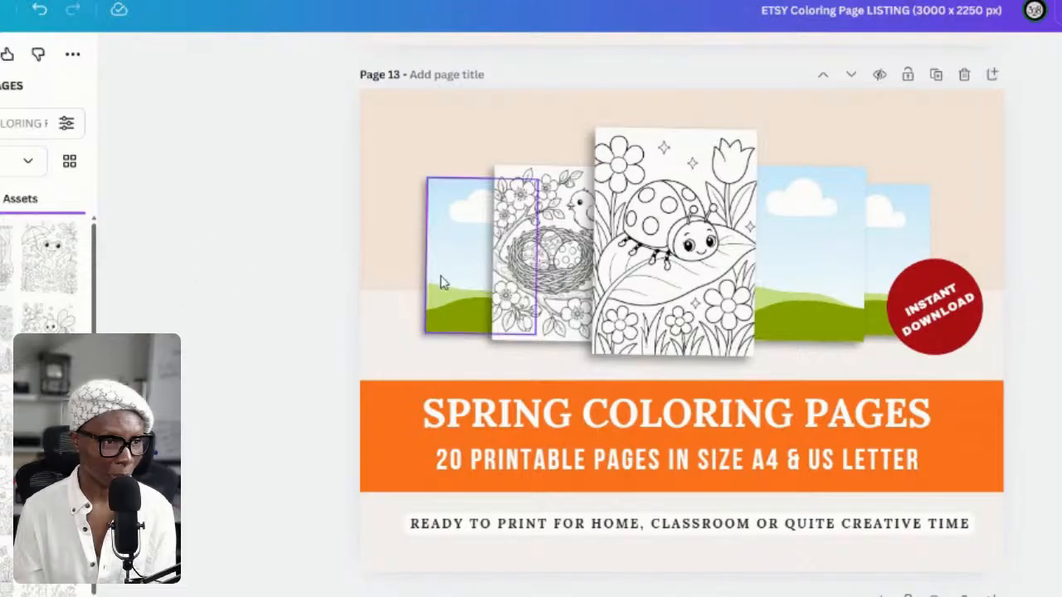
{"action": "key", "text": "ctrl+v"}
{"action": "left_click_drag", "start_coordinate": [659, 372], "coordinate": [808, 288]}
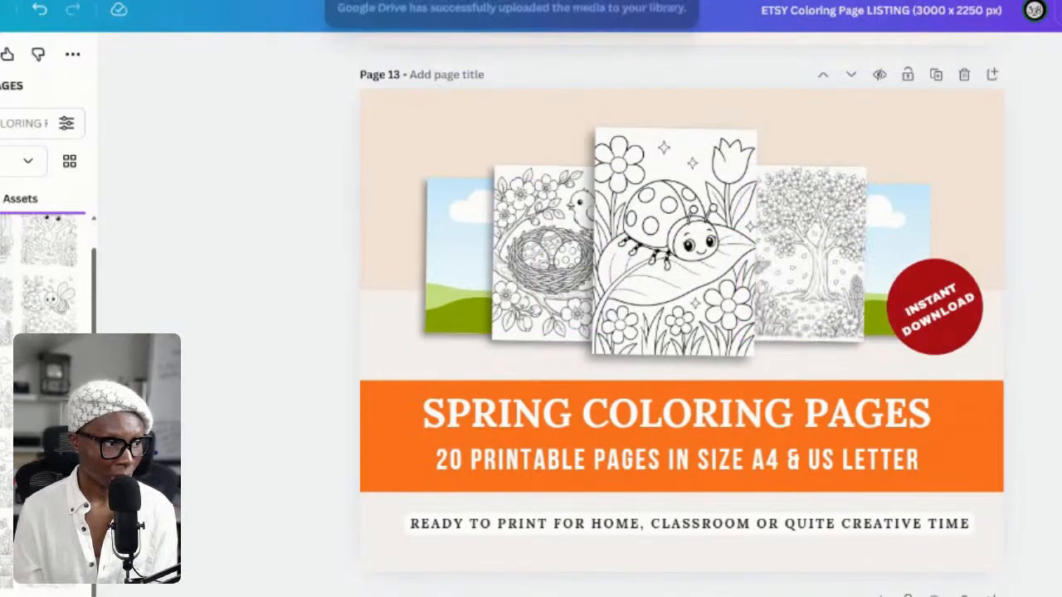
Fill page 13's outer left frame with the chick page and its outer right frame with the flower window page
{"action": "key", "text": "ctrl+v"}
{"action": "left_click_drag", "start_coordinate": [681, 280], "coordinate": [465, 241]}
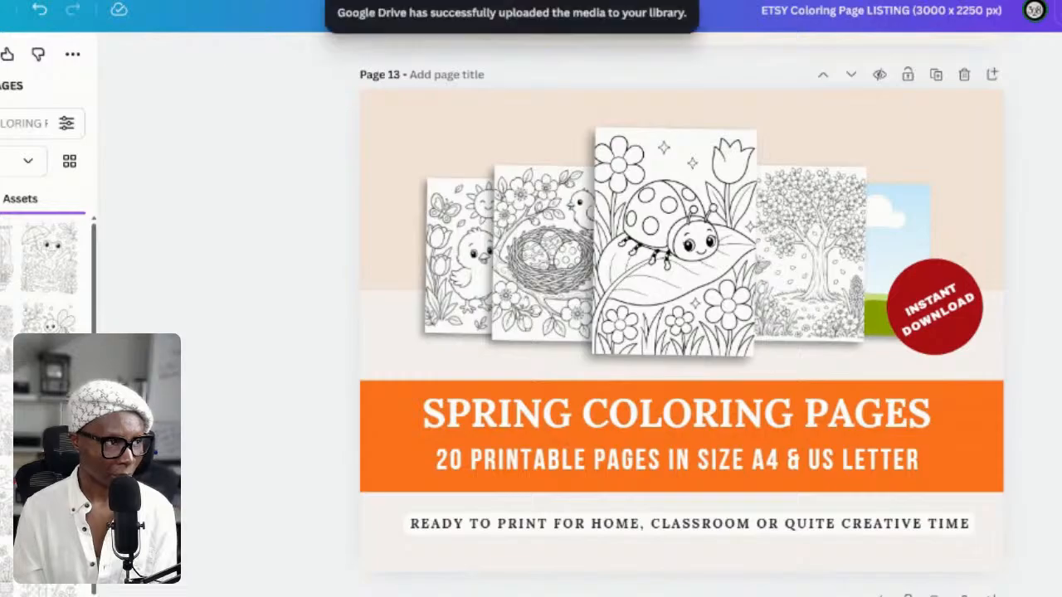
{"action": "left_click", "coordinate": [5, 258]}
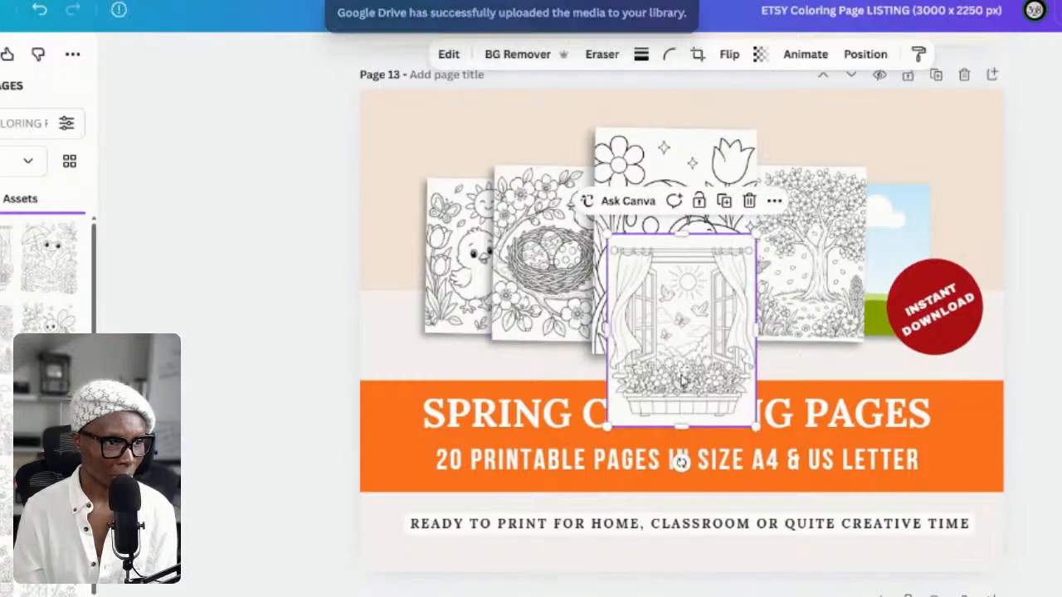
{"action": "left_click_drag", "start_coordinate": [680, 463], "coordinate": [896, 249]}
{"action": "left_click", "coordinate": [1051, 493]}
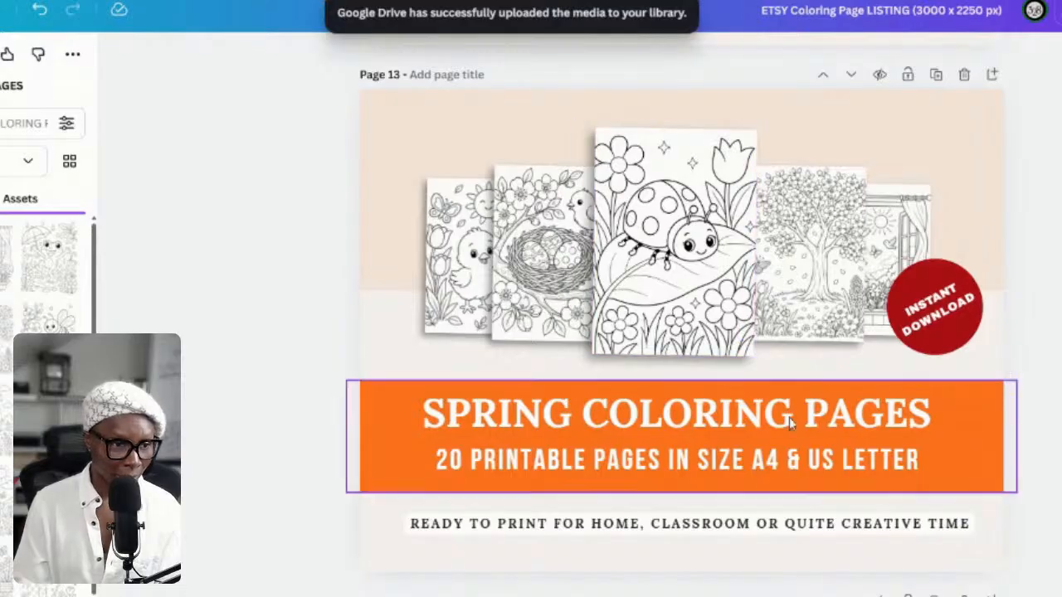
Change the font of the "20 printable pages in size A4 & US letter" subtitle to Lora
{"action": "left_click", "coordinate": [826, 463]}
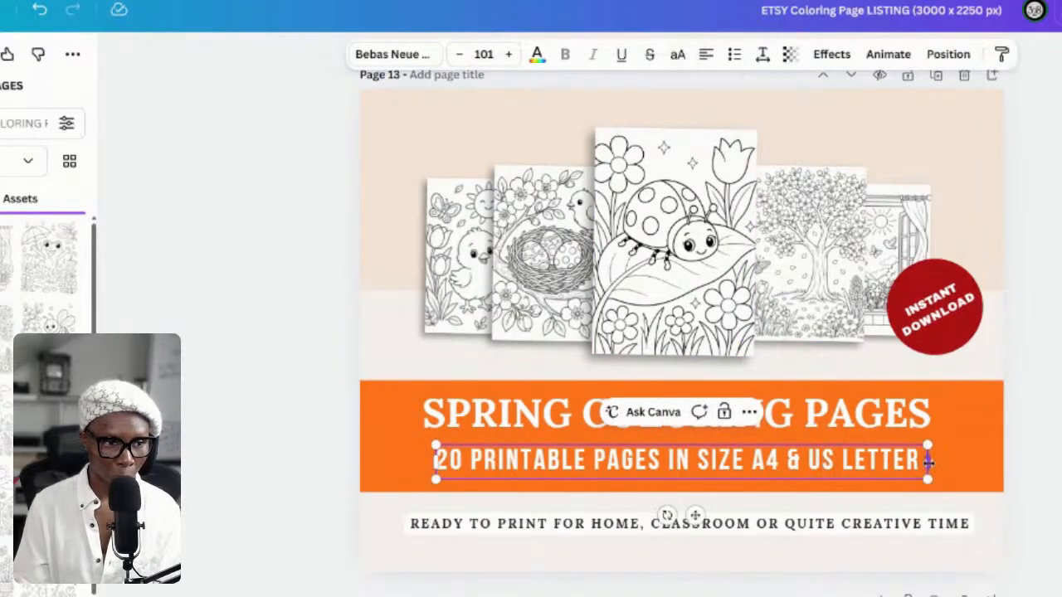
{"action": "left_click_drag", "start_coordinate": [923, 461], "coordinate": [432, 473]}
{"action": "left_click", "coordinate": [378, 58]}
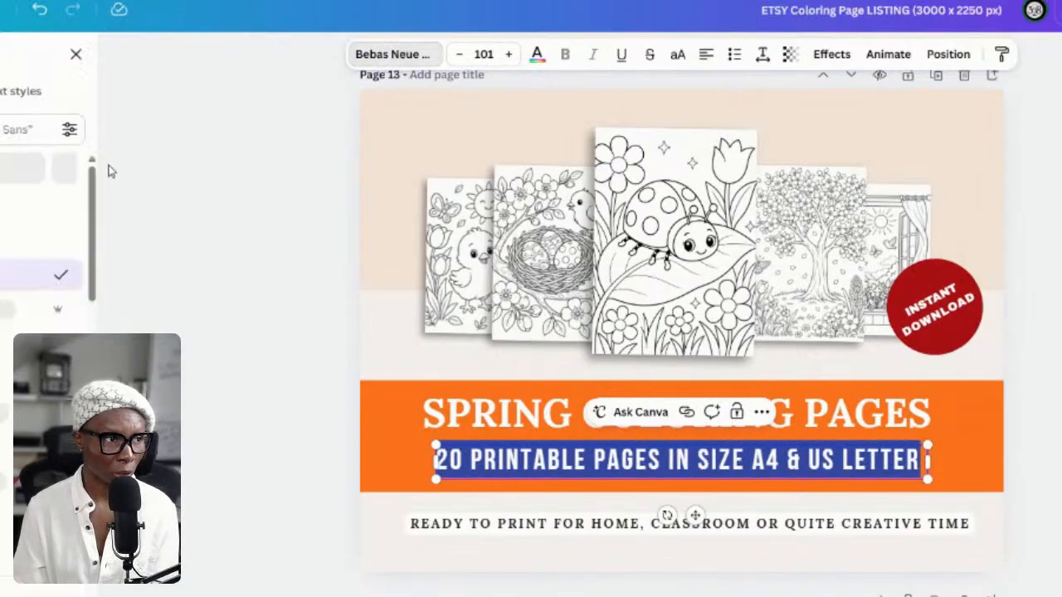
{"action": "left_click", "coordinate": [8, 412]}
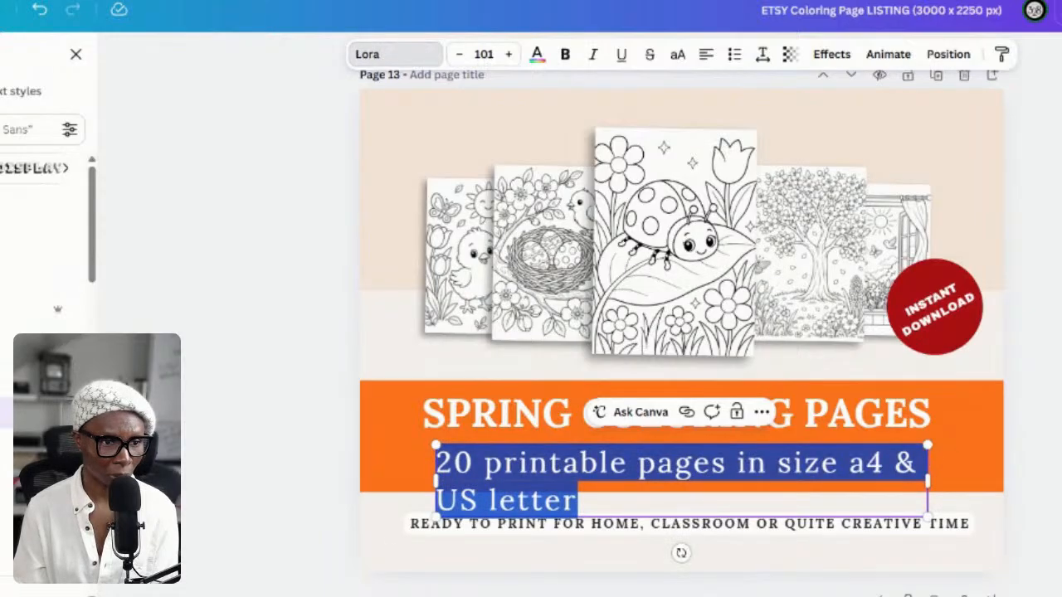
Fit the subtitle on one line at font size 88,4 and move it up and left beneath the main title
{"action": "left_click_drag", "start_coordinate": [928, 481], "coordinate": [999, 462]}
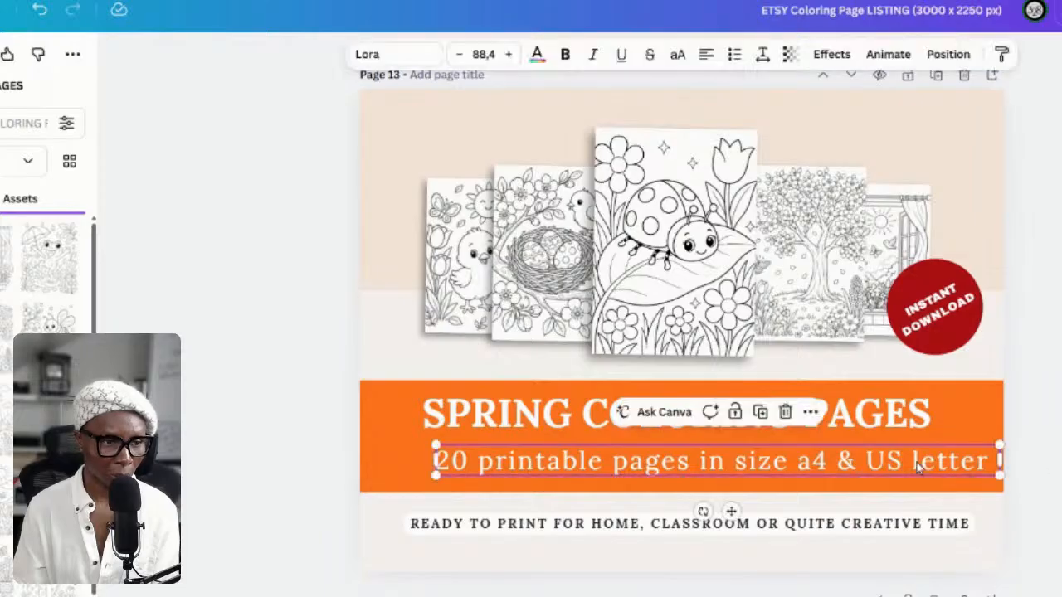
{"action": "left_click_drag", "start_coordinate": [921, 466], "coordinate": [884, 457]}
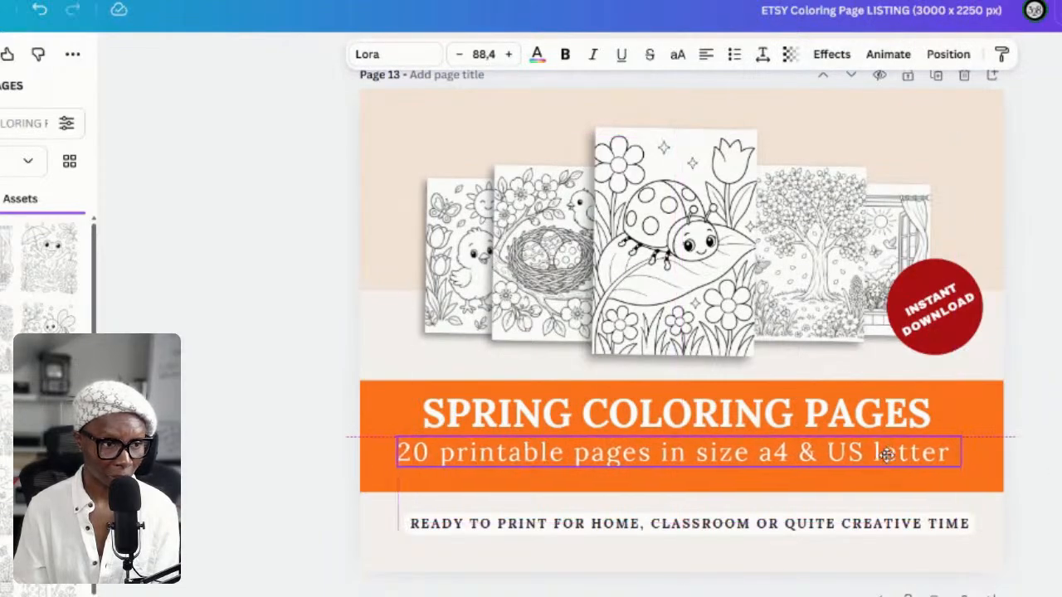
{"action": "left_click", "coordinate": [887, 455]}
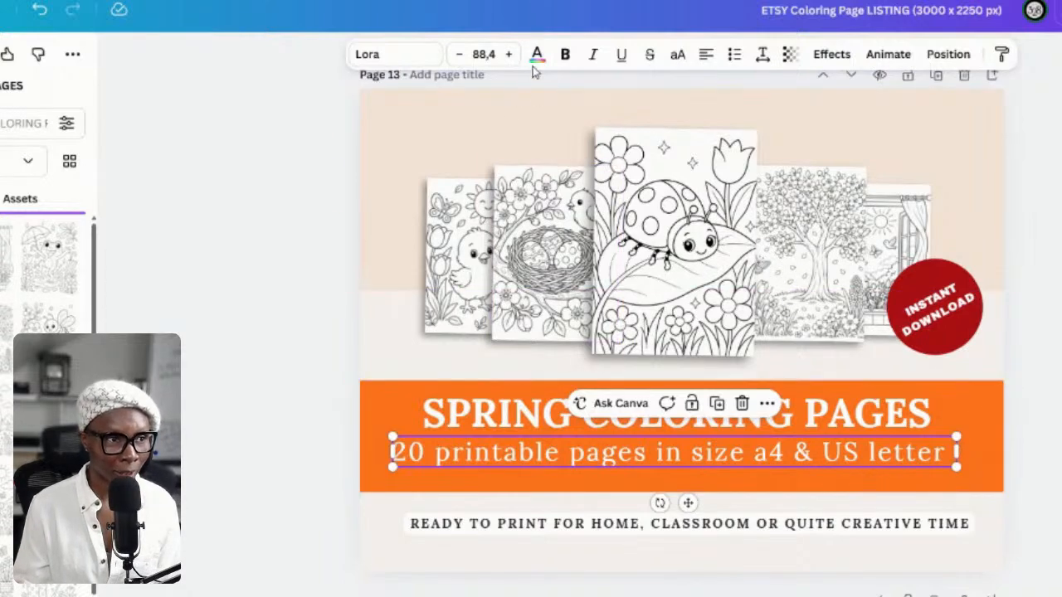
Italicize the subtitle beneath "Spring Coloring Pages"
{"action": "left_click", "coordinate": [593, 55]}
{"action": "left_click", "coordinate": [1032, 464]}
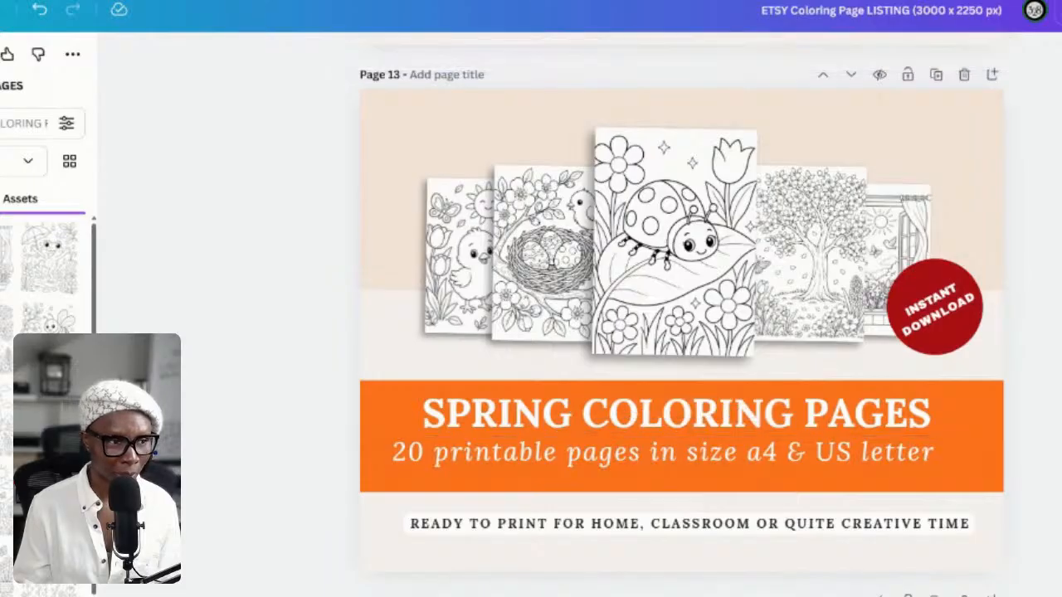
{"action": "left_click", "coordinate": [926, 457]}
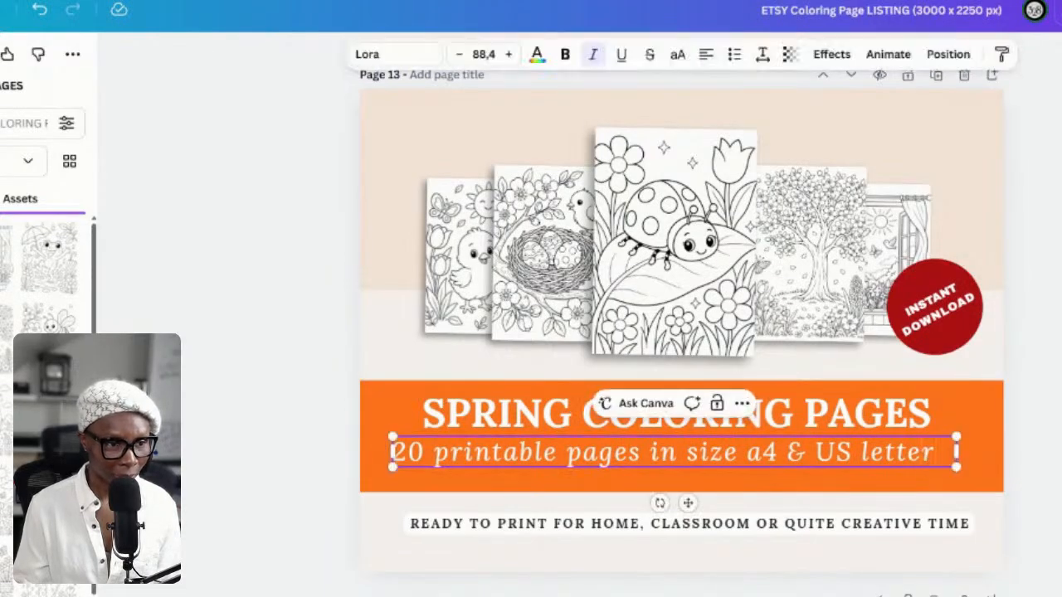
Add a grey Background text effect behind the subtitle "20 printable pages in size a4 & US letter"
{"action": "left_click_drag", "start_coordinate": [935, 454], "coordinate": [390, 454]}
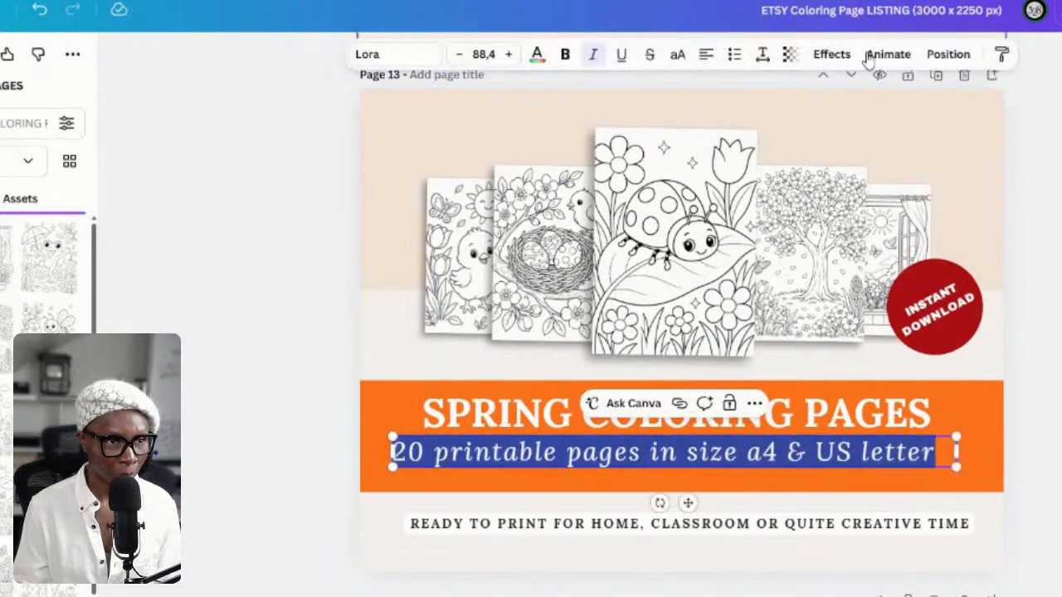
{"action": "left_click", "coordinate": [831, 54]}
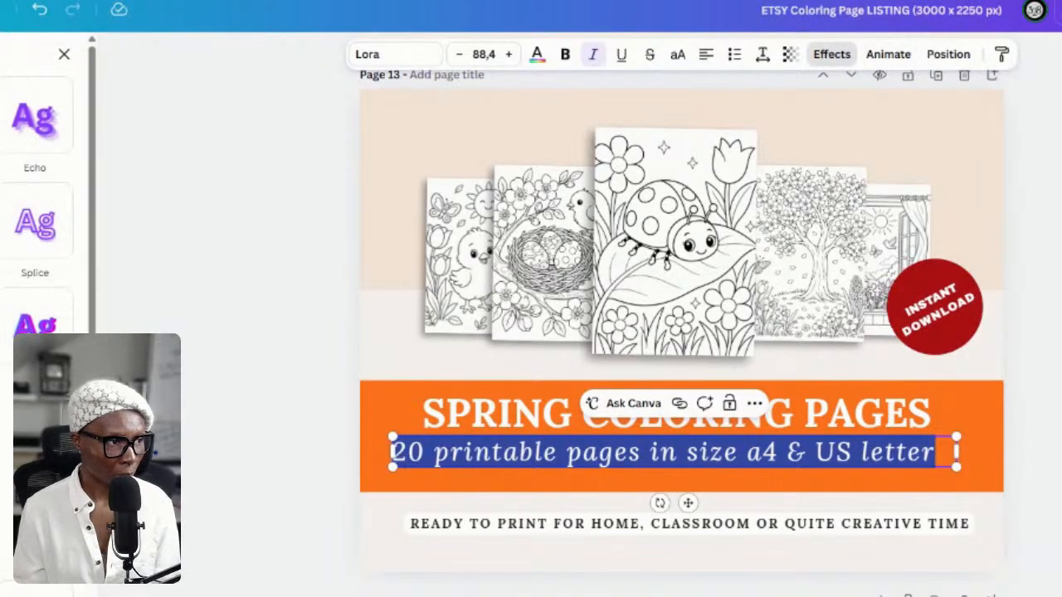
{"action": "left_click", "coordinate": [2, 221]}
{"action": "scroll", "coordinate": [35, 224], "scroll_direction": "down", "scroll_amount": 1}
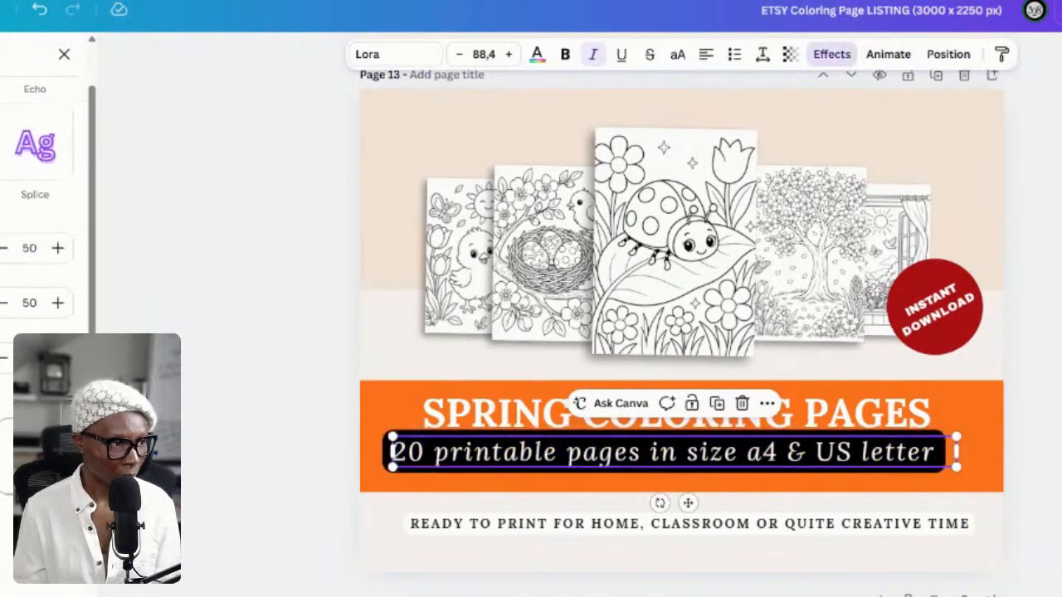
{"action": "left_click", "coordinate": [58, 408]}
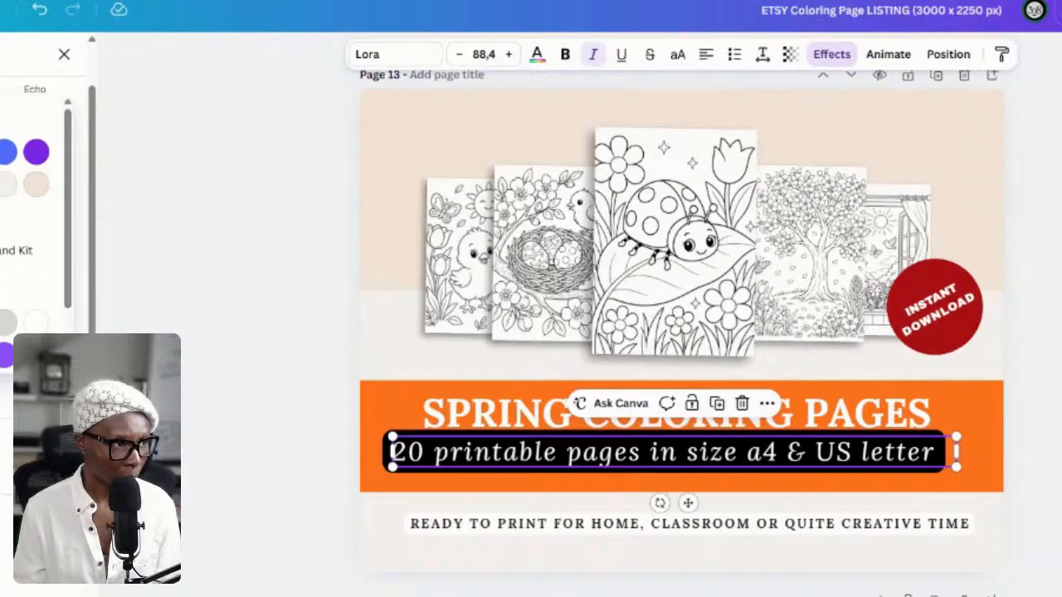
{"action": "left_click", "coordinate": [2, 184]}
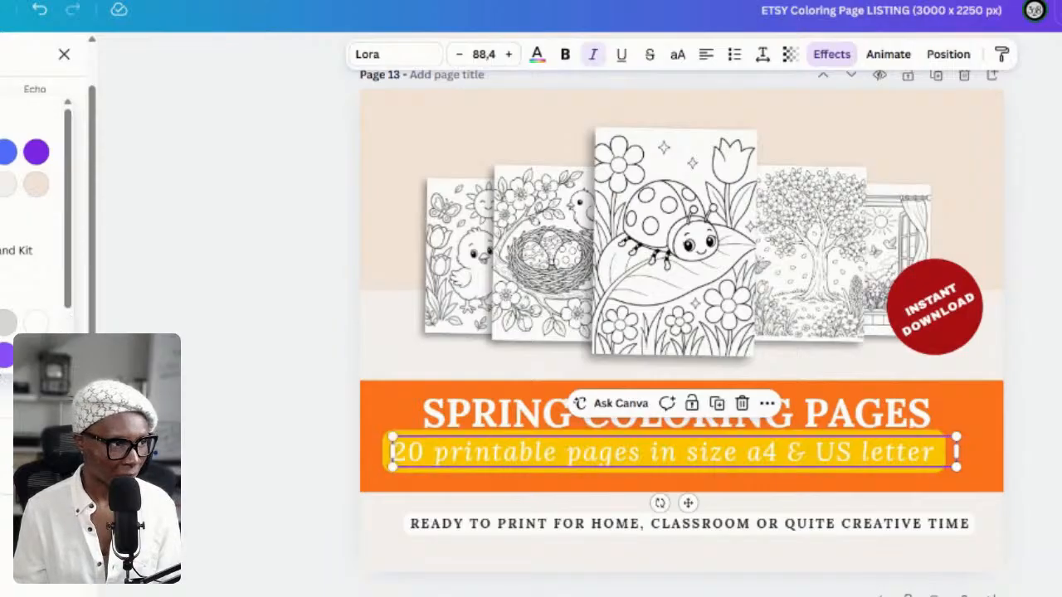
{"action": "left_click", "coordinate": [0, 323]}
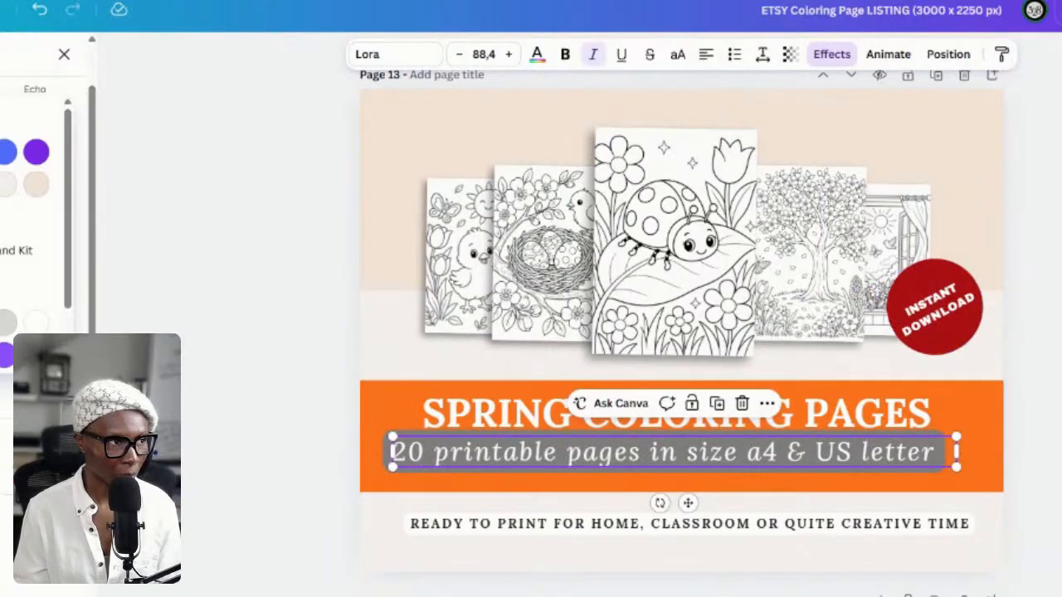
{"action": "left_click", "coordinate": [64, 54]}
{"action": "left_click", "coordinate": [1031, 505]}
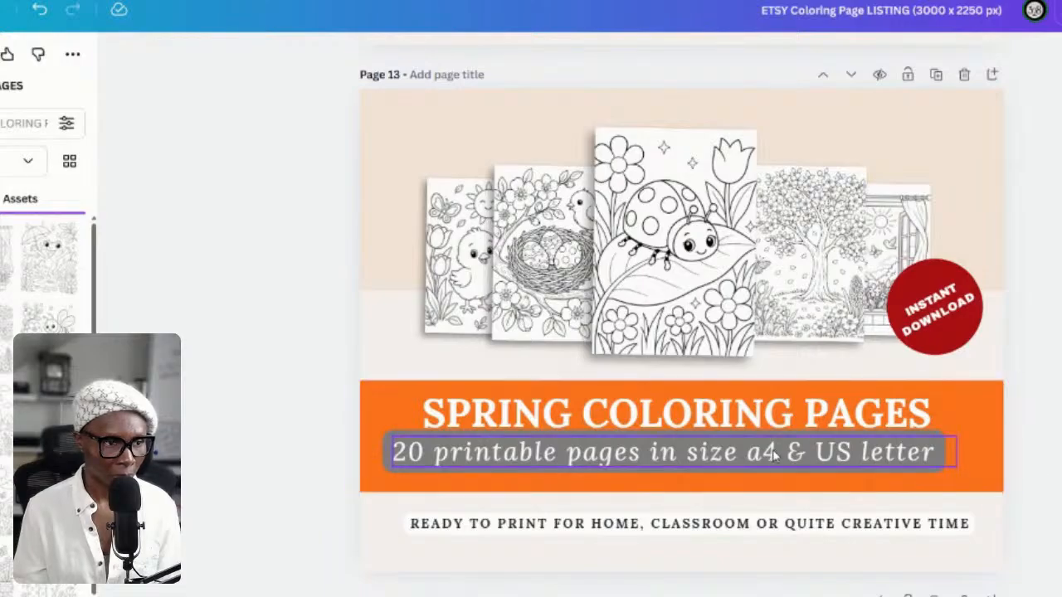
Shrink the subtitle to font size 74,8 and center it beneath the "Spring Coloring Pages" title
{"action": "left_click_drag", "start_coordinate": [773, 451], "coordinate": [787, 450]}
{"action": "left_click_drag", "start_coordinate": [971, 465], "coordinate": [921, 459]}
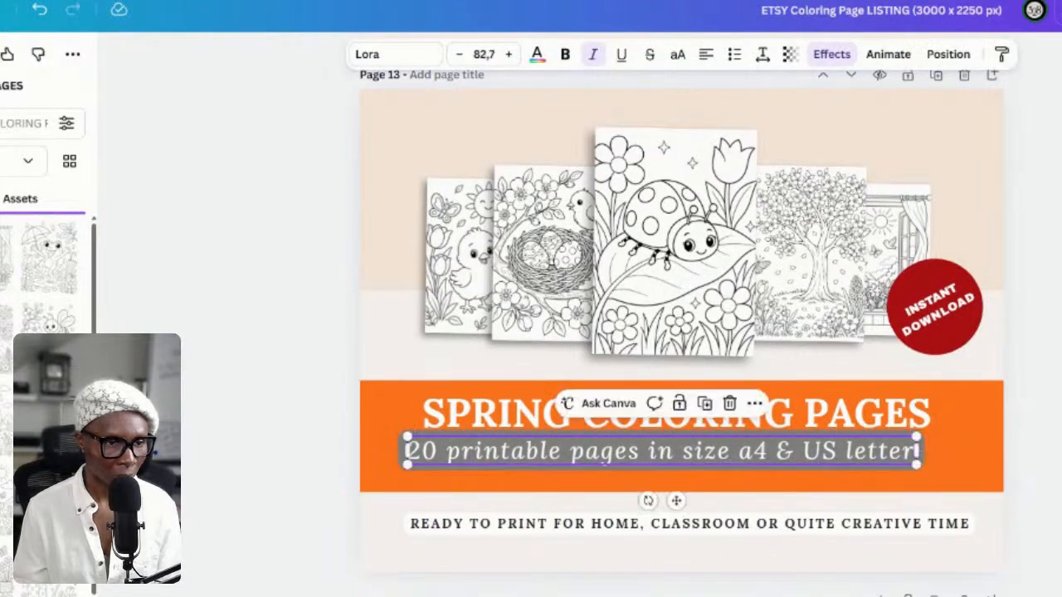
{"action": "left_click", "coordinate": [1031, 489]}
{"action": "left_click_drag", "start_coordinate": [840, 454], "coordinate": [860, 454]}
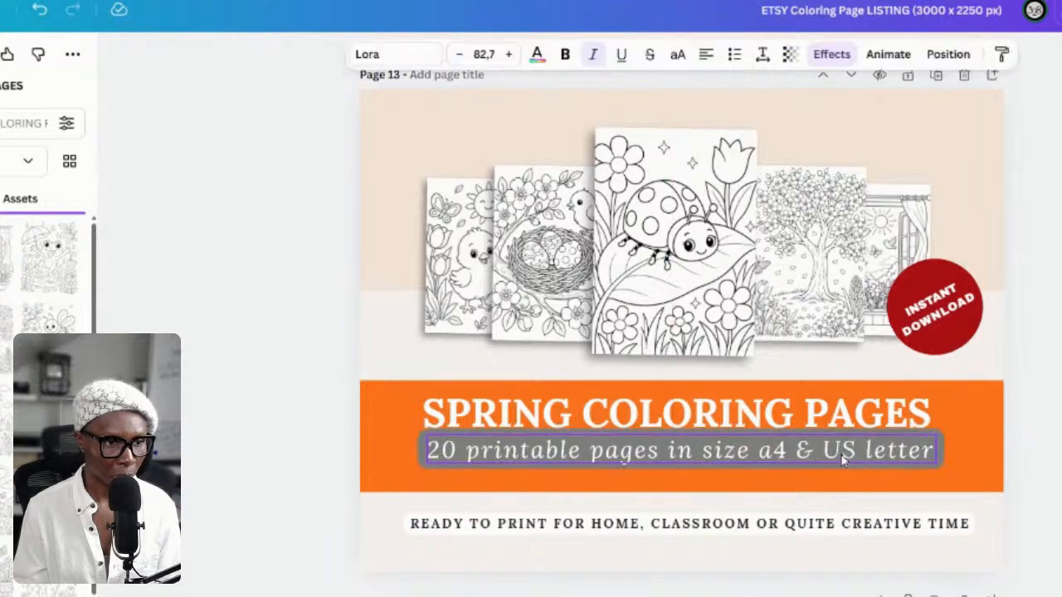
{"action": "left_click_drag", "start_coordinate": [940, 430], "coordinate": [891, 434]}
{"action": "key", "text": "Escape"}
{"action": "left_click_drag", "start_coordinate": [760, 449], "coordinate": [782, 449]}
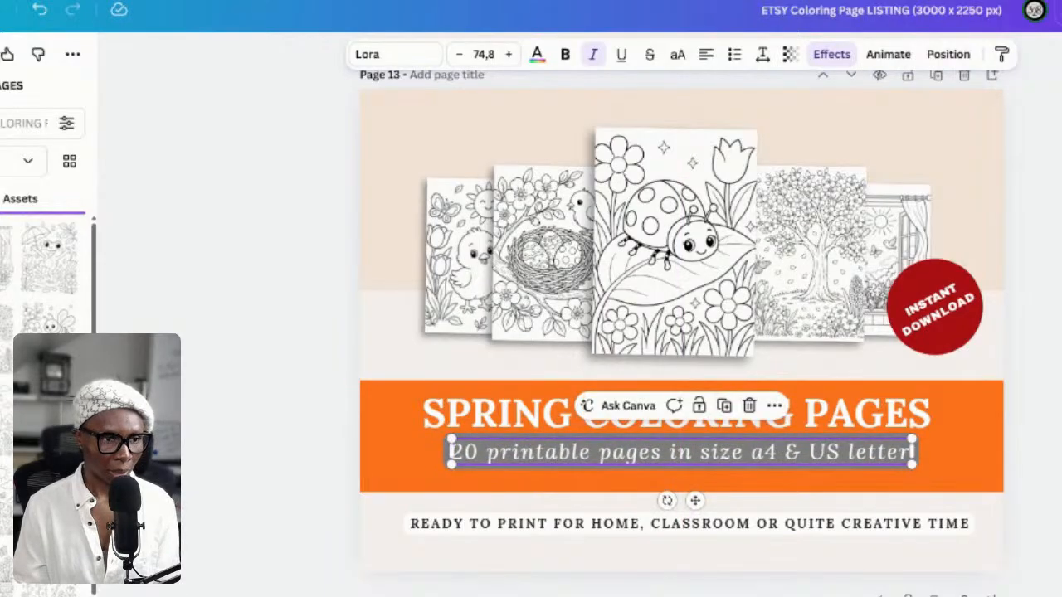
{"action": "key", "text": "Escape"}
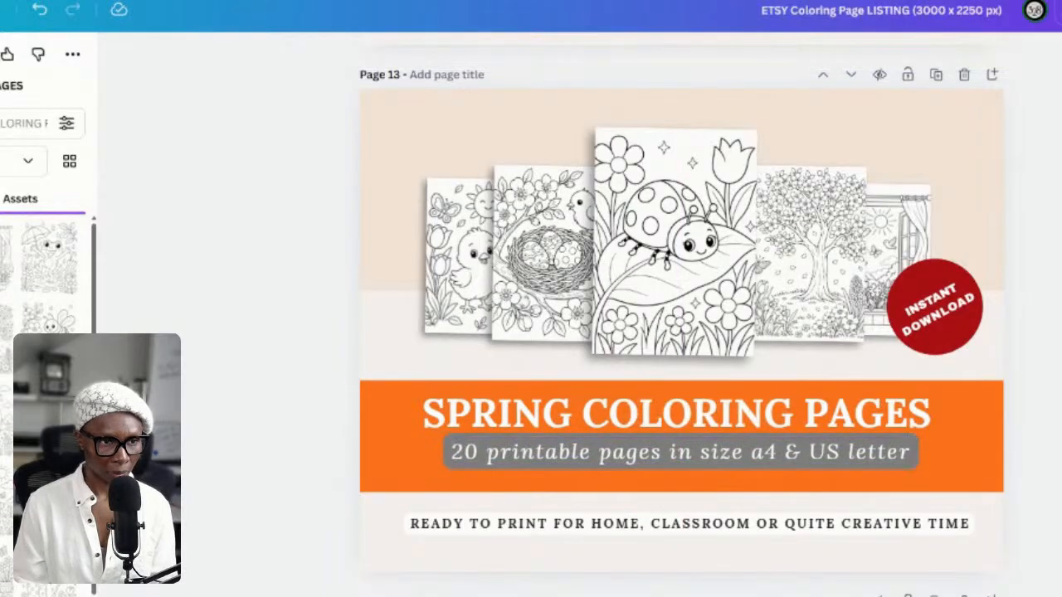
Recolor the "Instant Download" badge circle on page 13 from red to the banner's orange
{"action": "left_click", "coordinate": [952, 340]}
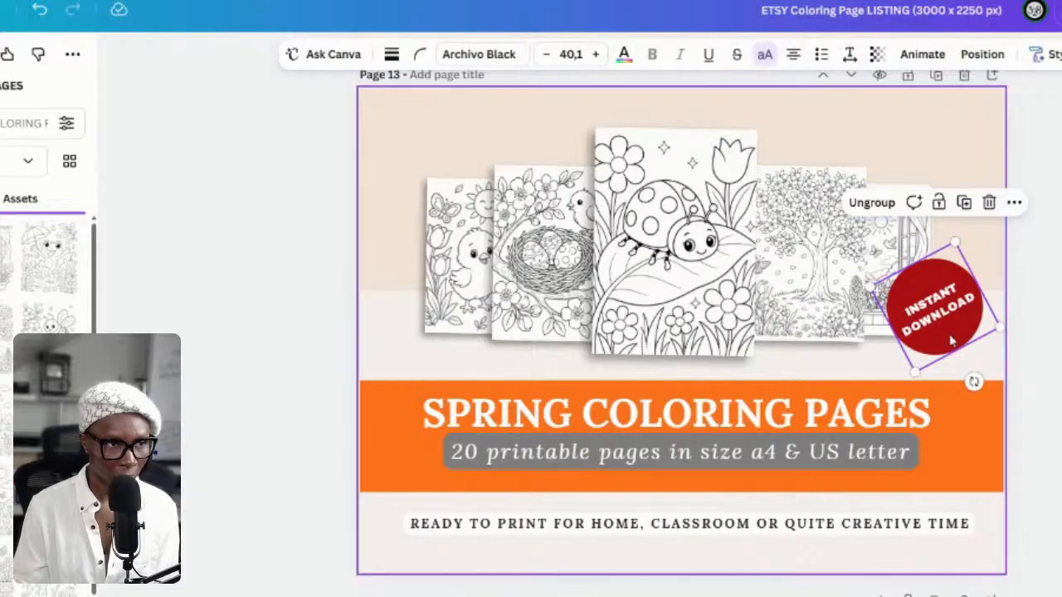
{"action": "double_click", "coordinate": [940, 279]}
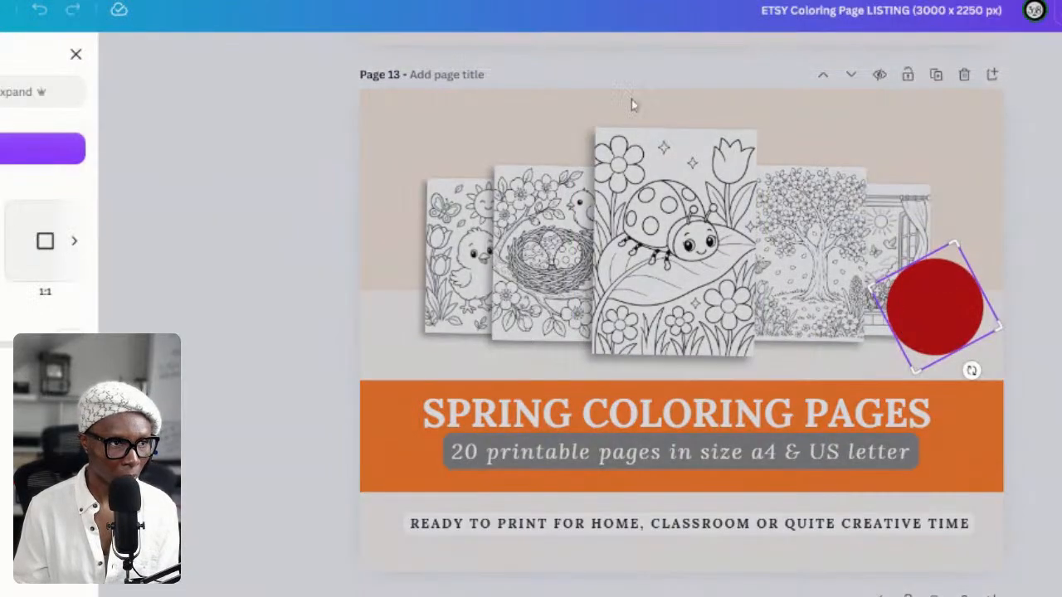
{"action": "left_click", "coordinate": [76, 54]}
{"action": "left_click", "coordinate": [1029, 286]}
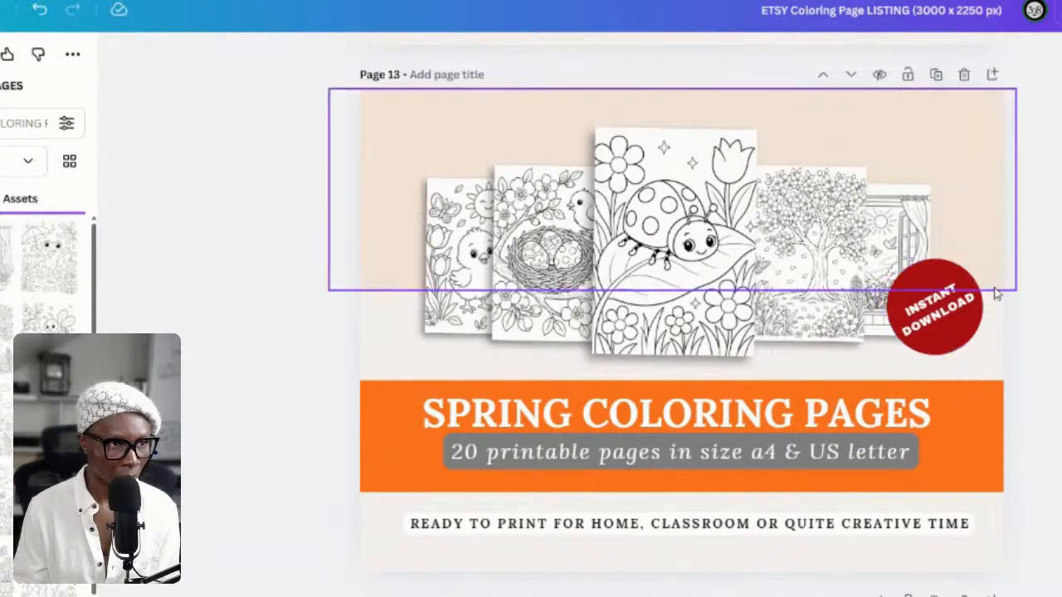
{"action": "left_click", "coordinate": [953, 287]}
{"action": "left_click", "coordinate": [952, 285]}
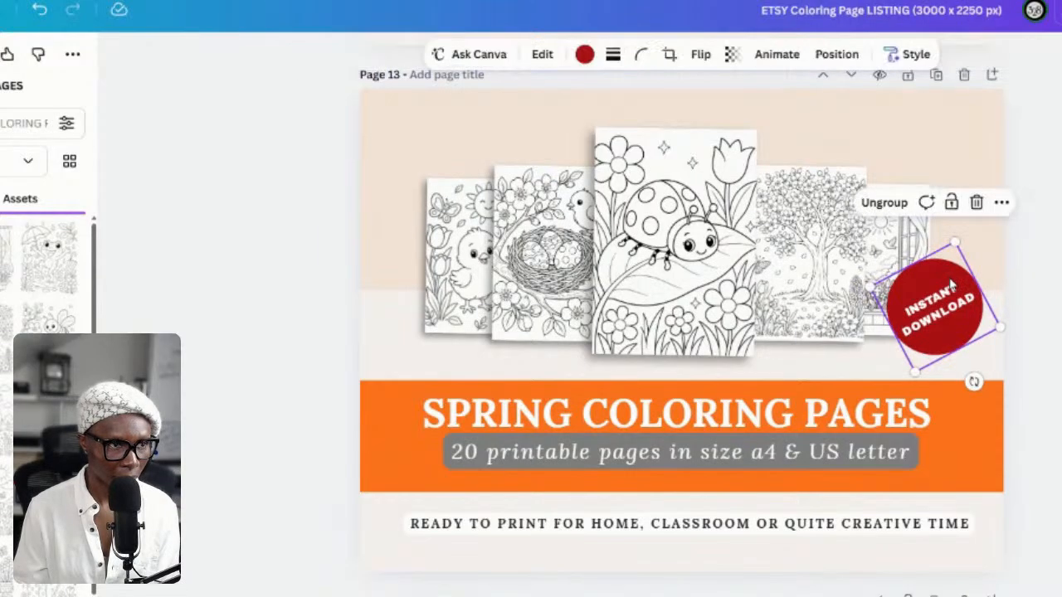
{"action": "left_click", "coordinate": [585, 54]}
{"action": "left_click", "coordinate": [69, 591]}
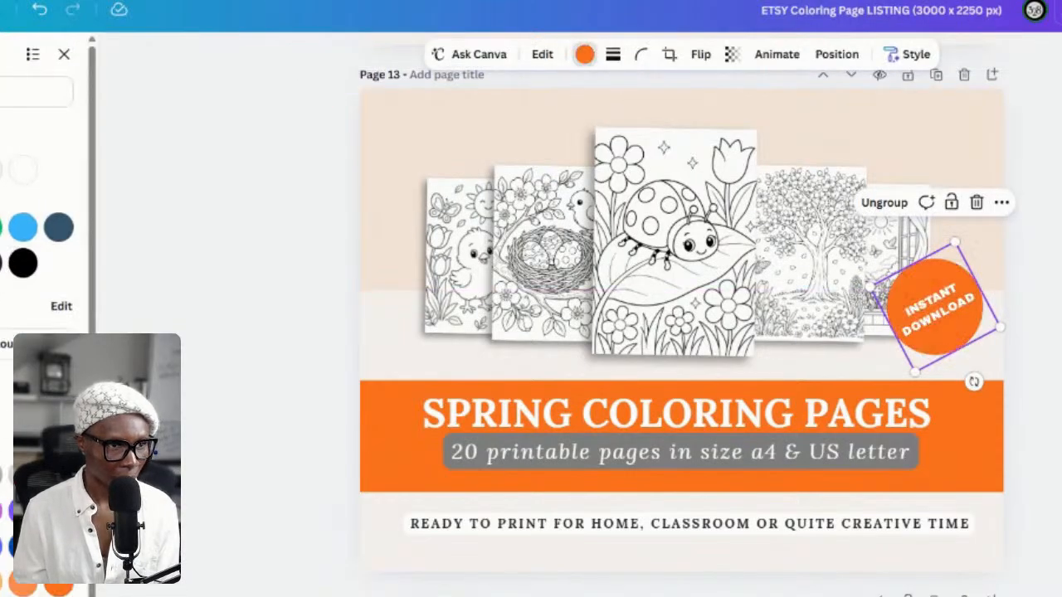
{"action": "left_click", "coordinate": [132, 348]}
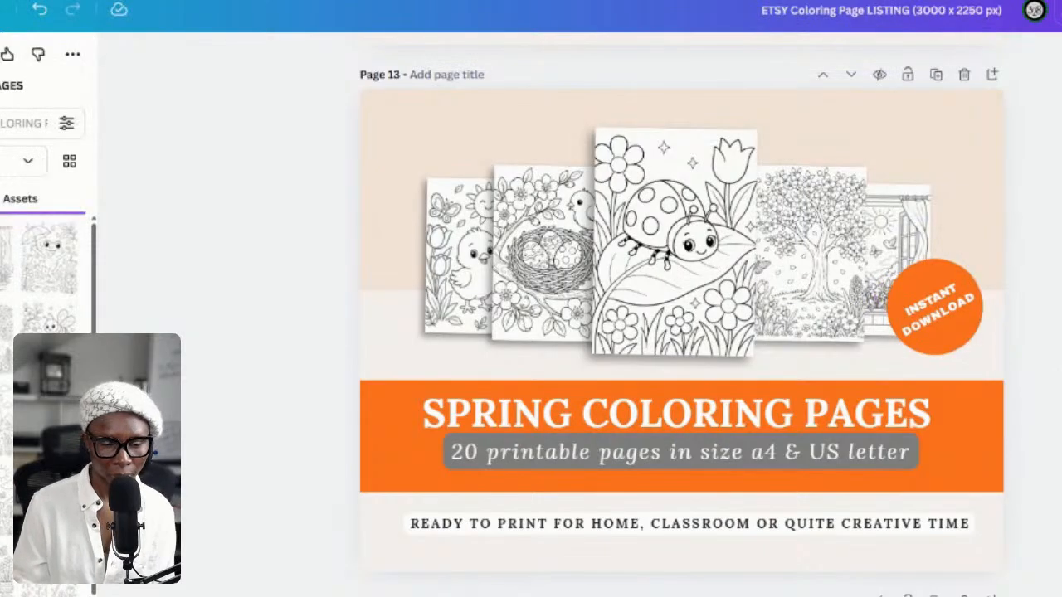
Change the text color of page 13's "Ready to print for home, classroom or quite creative time" tagline to white
{"action": "scroll", "coordinate": [681, 316], "scroll_direction": "up", "scroll_amount": 6}
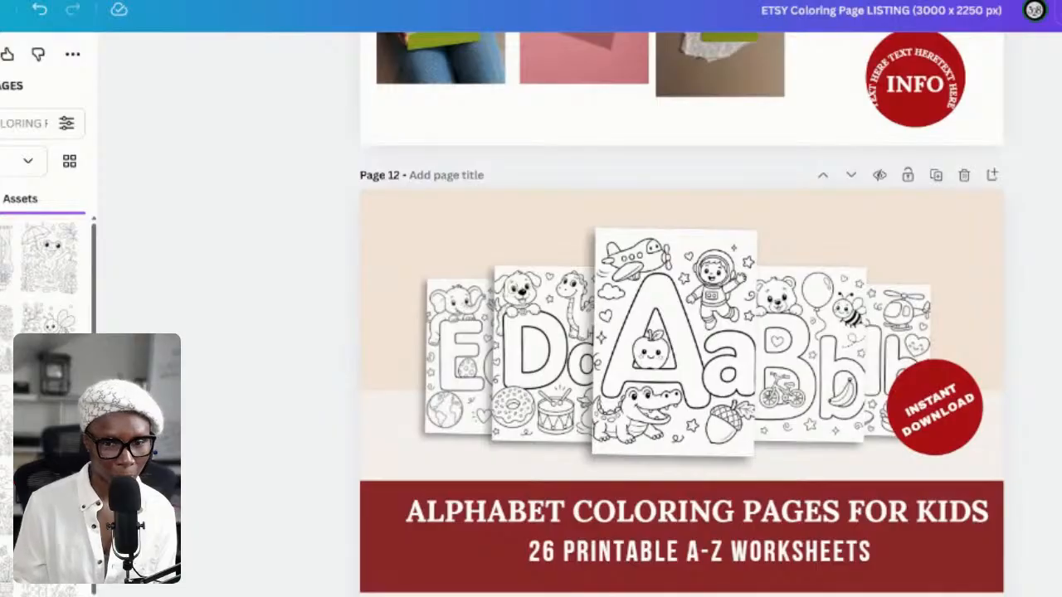
{"action": "scroll", "coordinate": [680, 316], "scroll_direction": "down", "scroll_amount": 1}
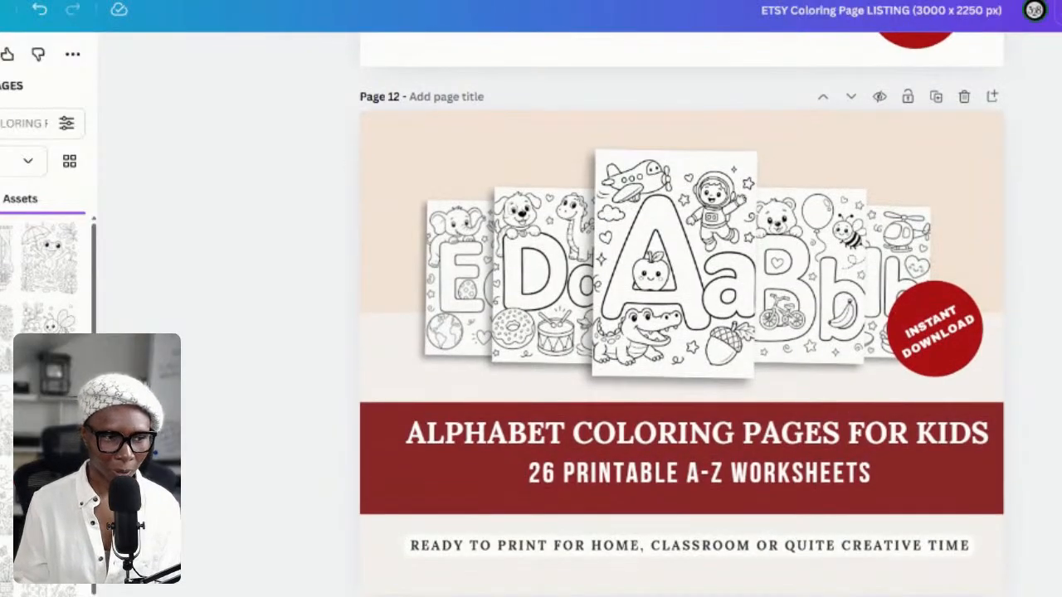
{"action": "scroll", "coordinate": [680, 315], "scroll_direction": "up", "scroll_amount": 1}
{"action": "scroll", "coordinate": [680, 315], "scroll_direction": "down", "scroll_amount": 3}
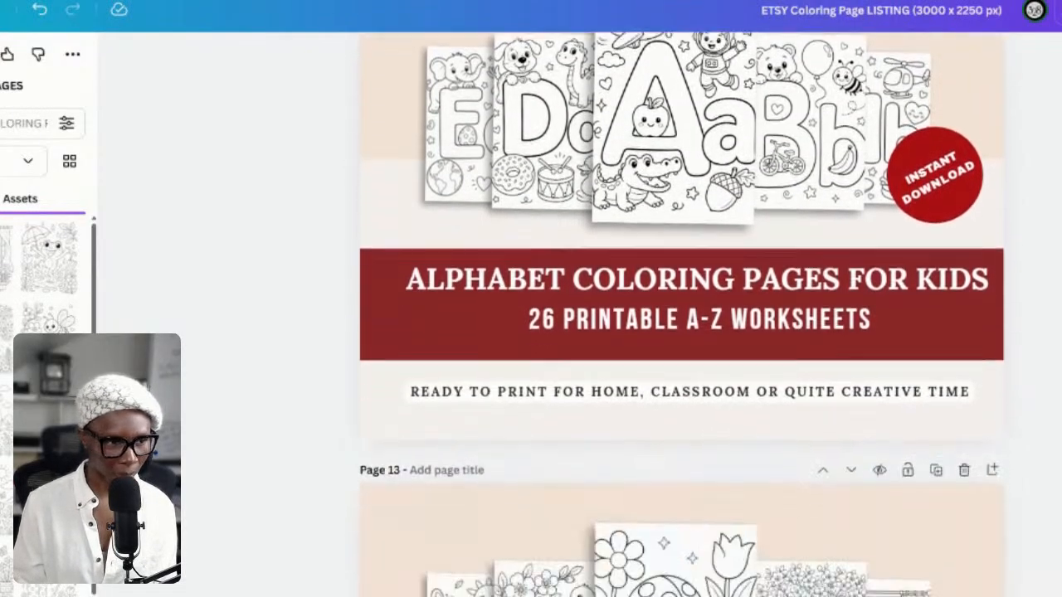
{"action": "scroll", "coordinate": [680, 316], "scroll_direction": "down", "scroll_amount": 5}
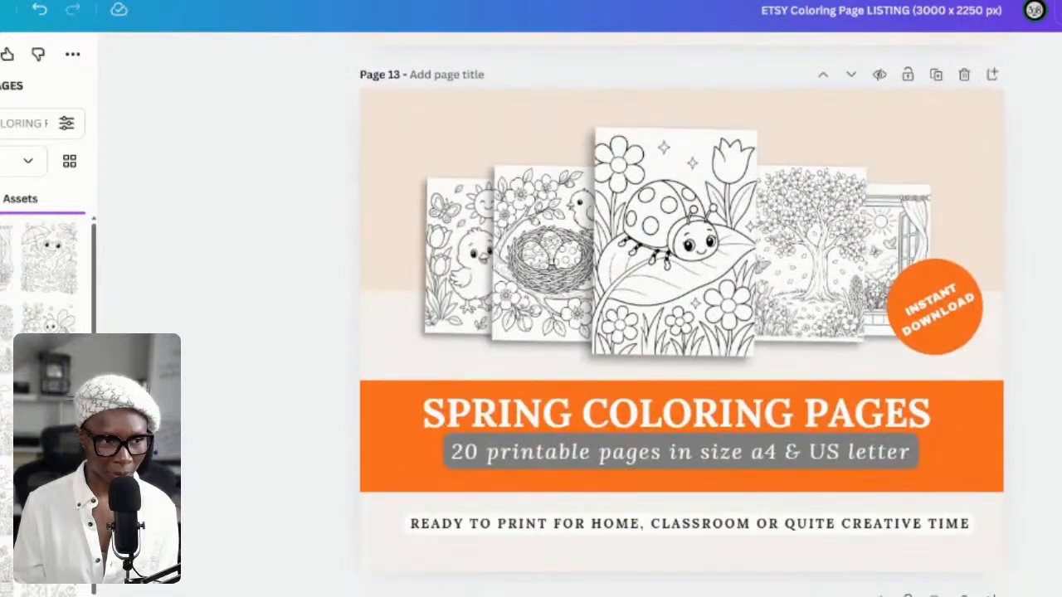
{"action": "left_click", "coordinate": [938, 537]}
{"action": "left_click", "coordinate": [942, 535]}
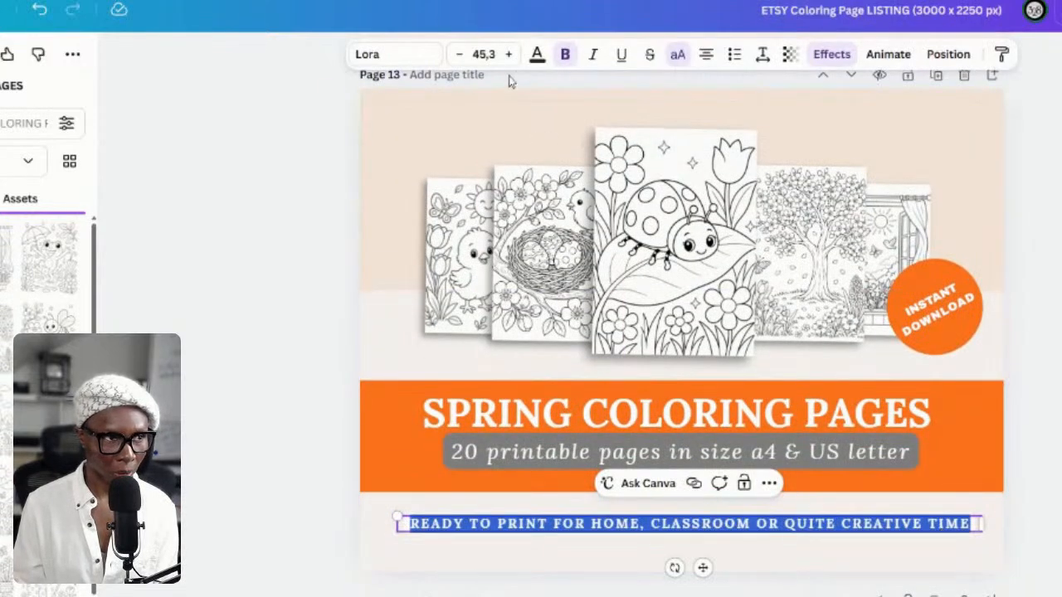
{"action": "left_click", "coordinate": [537, 55]}
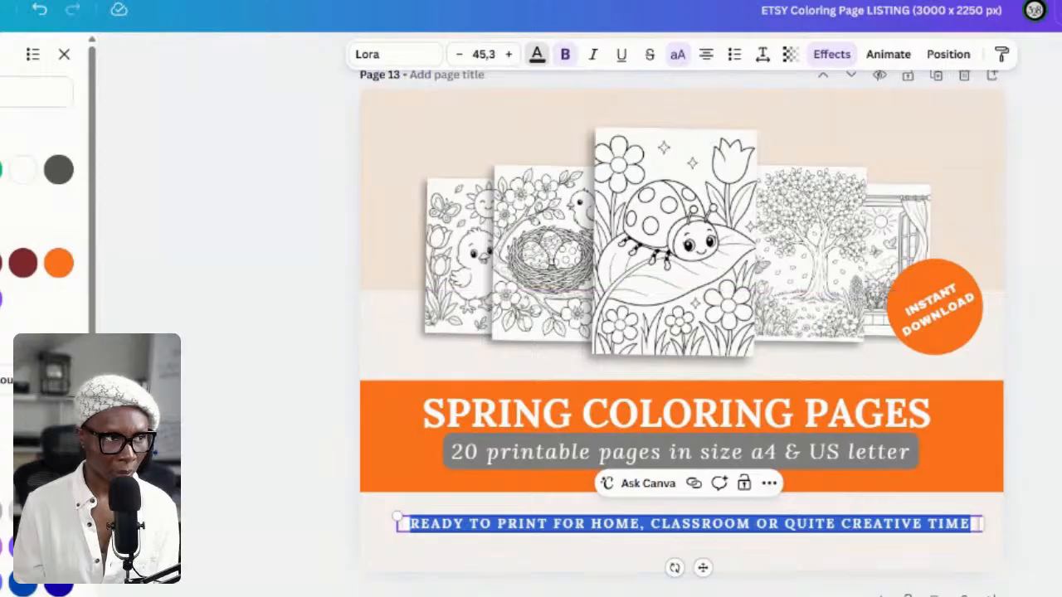
{"action": "left_click", "coordinate": [24, 172]}
{"action": "key", "text": "Escape"}
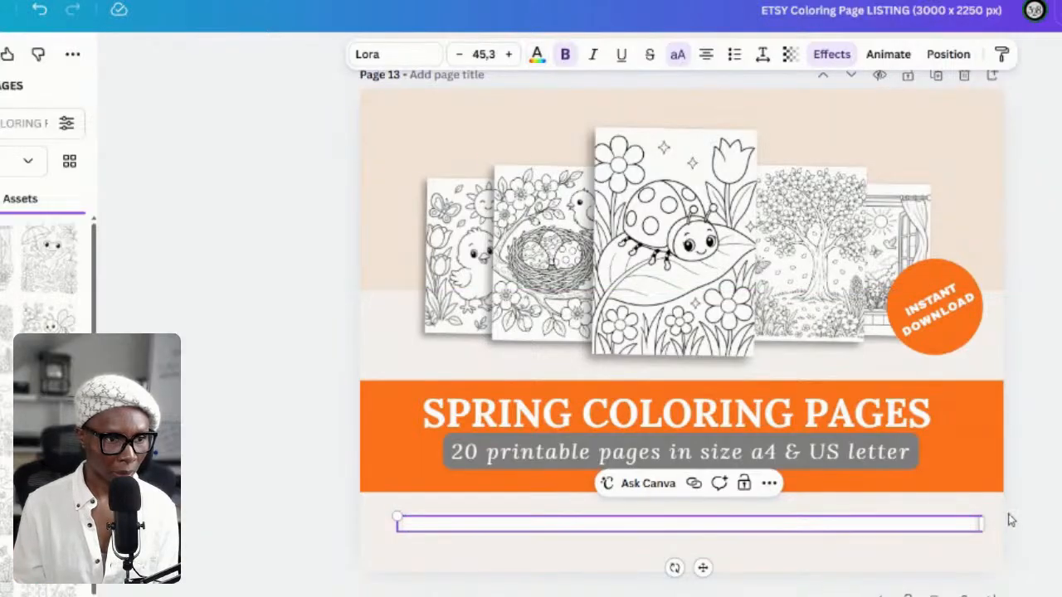
Replace the white highlight behind the tagline with a black Background text effect
{"action": "double_click", "coordinate": [954, 525]}
{"action": "left_click", "coordinate": [954, 524]}
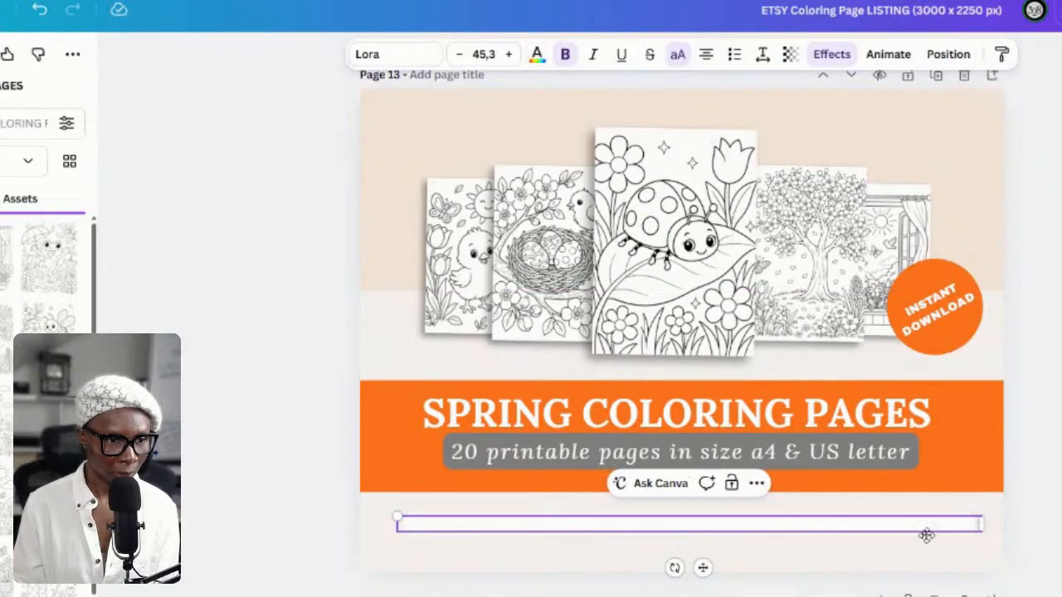
{"action": "left_click", "coordinate": [995, 536]}
{"action": "left_click", "coordinate": [954, 528]}
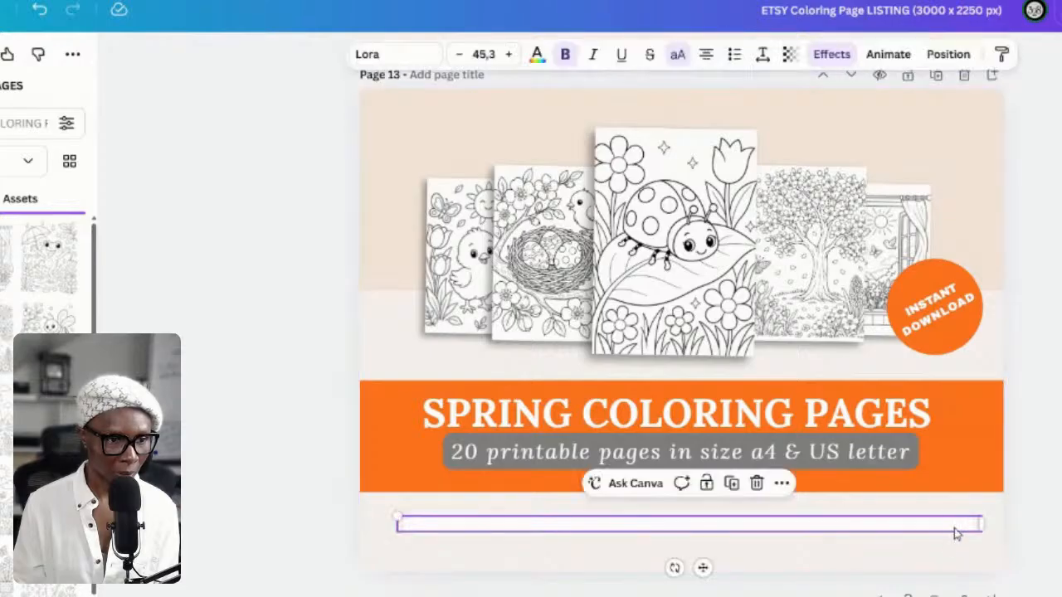
{"action": "left_click", "coordinate": [830, 55]}
{"action": "scroll", "coordinate": [4, 385], "scroll_direction": "up", "scroll_amount": 3}
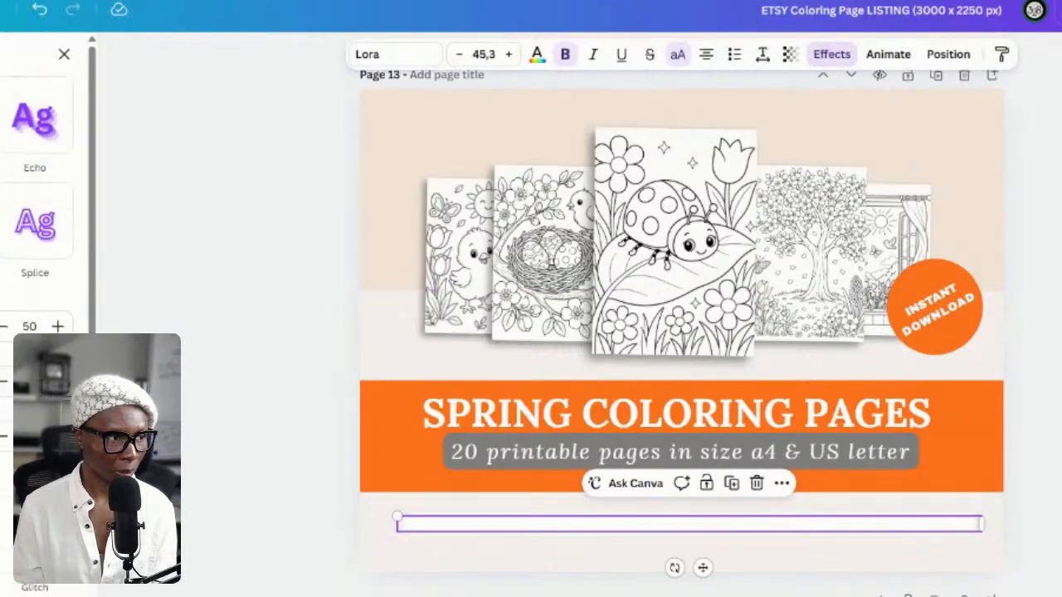
{"action": "scroll", "coordinate": [5, 386], "scroll_direction": "down", "scroll_amount": 1}
{"action": "scroll", "coordinate": [4, 386], "scroll_direction": "up", "scroll_amount": 1}
{"action": "left_click", "coordinate": [34, 552]}
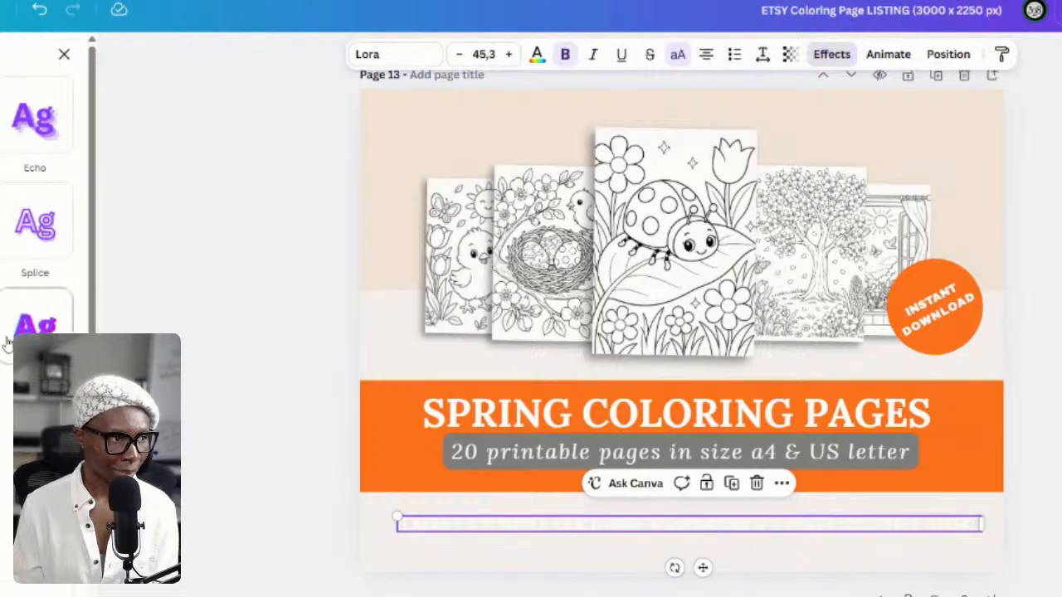
{"action": "scroll", "coordinate": [5, 342], "scroll_direction": "down", "scroll_amount": 2}
{"action": "scroll", "coordinate": [5, 342], "scroll_direction": "up", "scroll_amount": 2}
{"action": "left_click", "coordinate": [2, 222]}
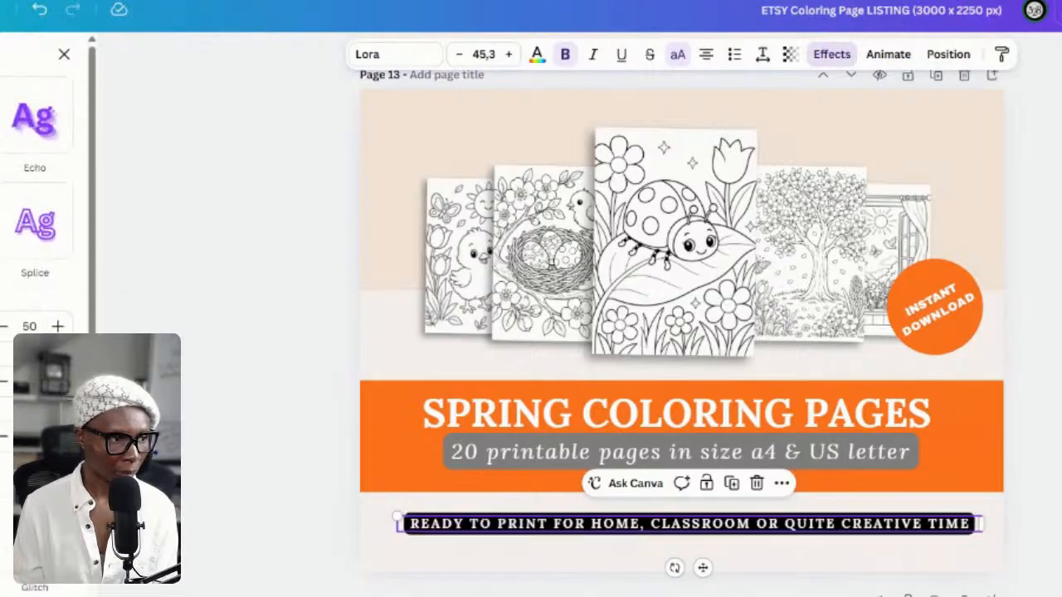
{"action": "left_click", "coordinate": [1047, 489]}
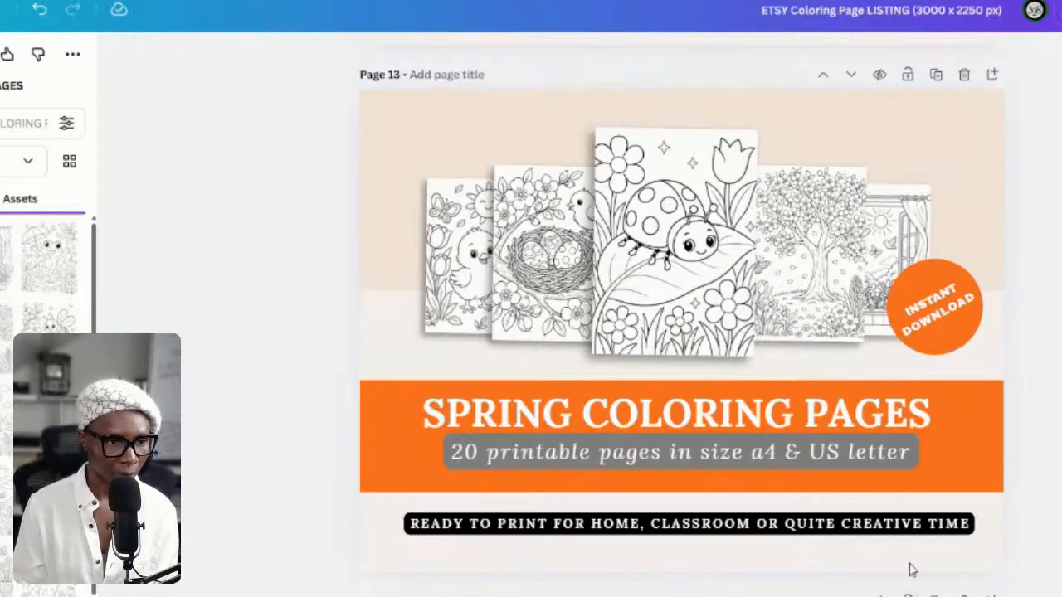
Enlarge the tagline to font size 48,3 and move it up closer to the orange banner
{"action": "left_click", "coordinate": [917, 524]}
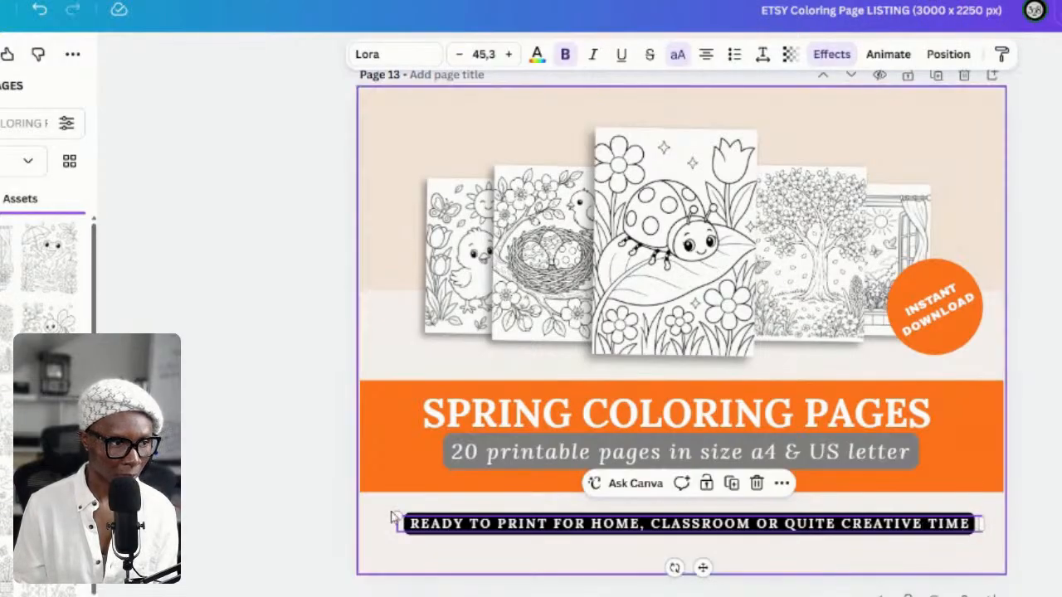
{"action": "left_click_drag", "start_coordinate": [398, 516], "coordinate": [357, 452]}
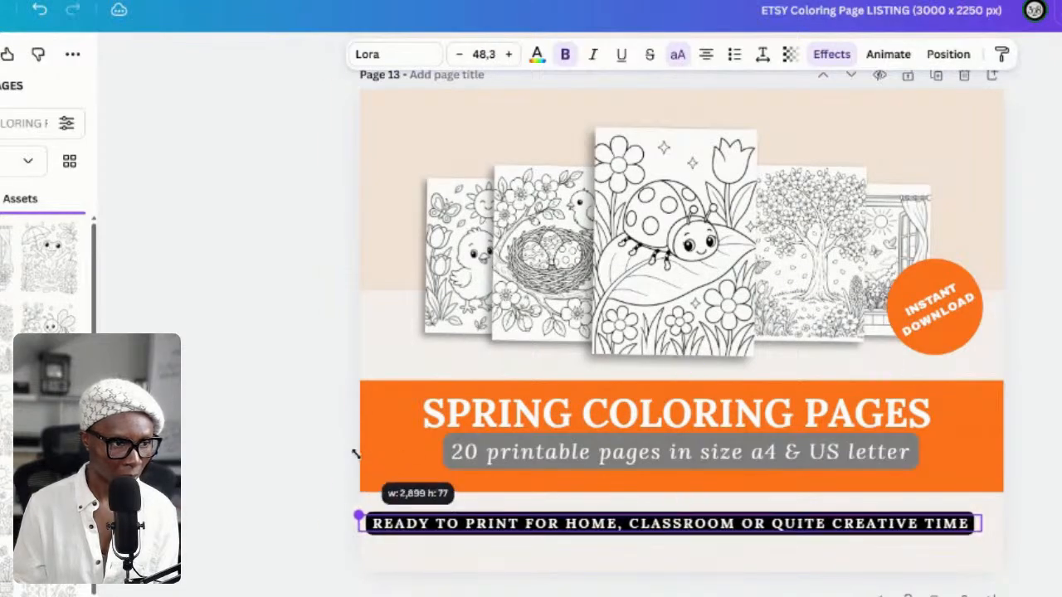
{"action": "key", "text": "Escape"}
{"action": "mouse_move", "coordinate": [871, 523]}
{"action": "left_mouse_down"}
{"action": "mouse_move", "coordinate": [860, 510]}
{"action": "mouse_move", "coordinate": [882, 509]}
{"action": "left_mouse_up"}
{"action": "key", "text": "Escape"}
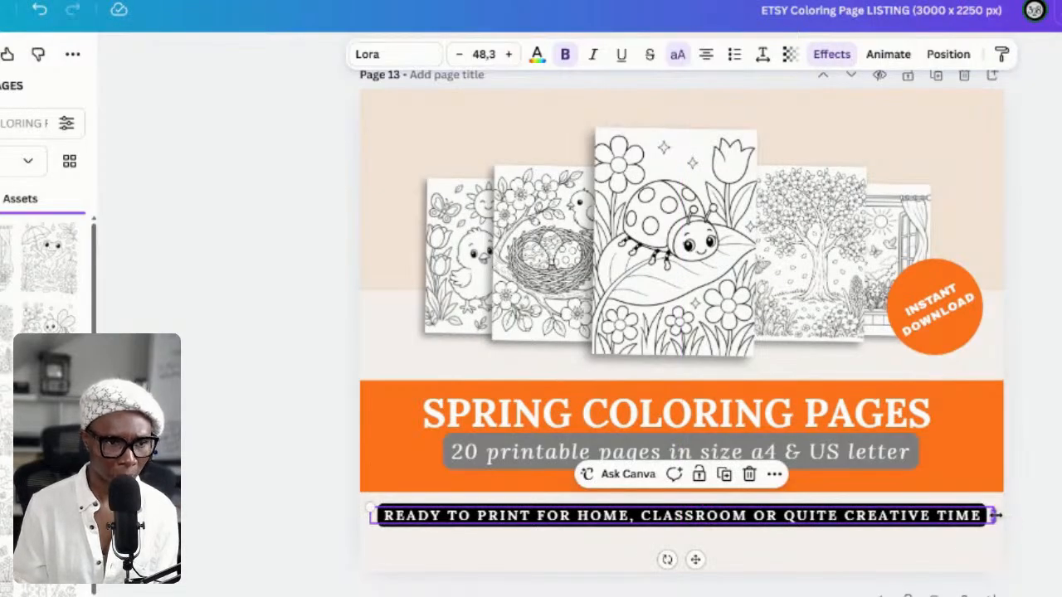
Narrow the tagline's text box to fit its text and center the tagline horizontally on the page
{"action": "left_click_drag", "start_coordinate": [994, 515], "coordinate": [984, 521]}
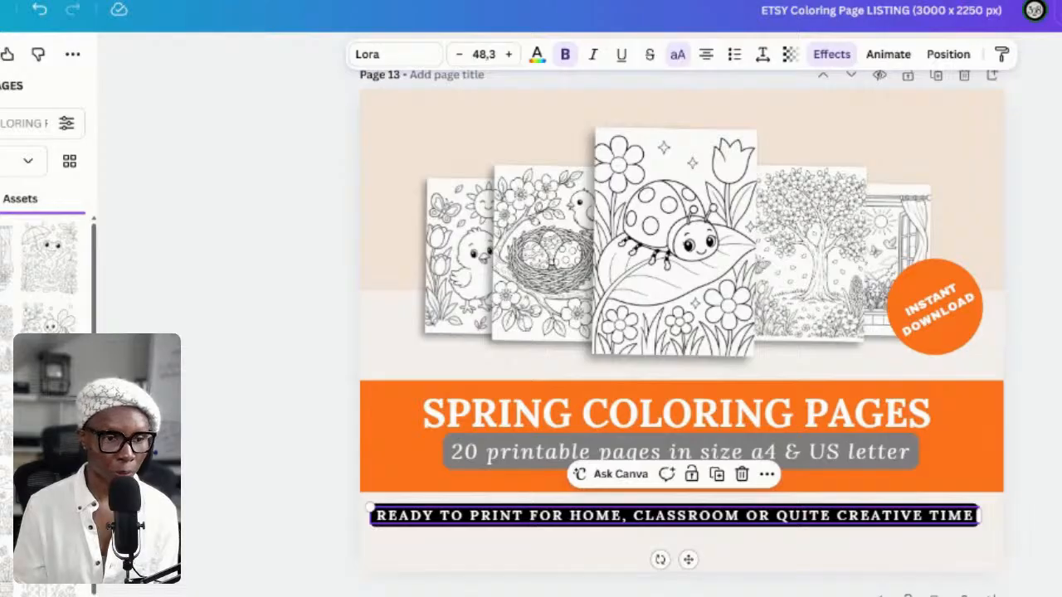
{"action": "left_click", "coordinate": [718, 531]}
{"action": "left_click", "coordinate": [695, 516]}
{"action": "left_click_drag", "start_coordinate": [695, 516], "coordinate": [701, 514]}
{"action": "left_click", "coordinate": [1038, 527]}
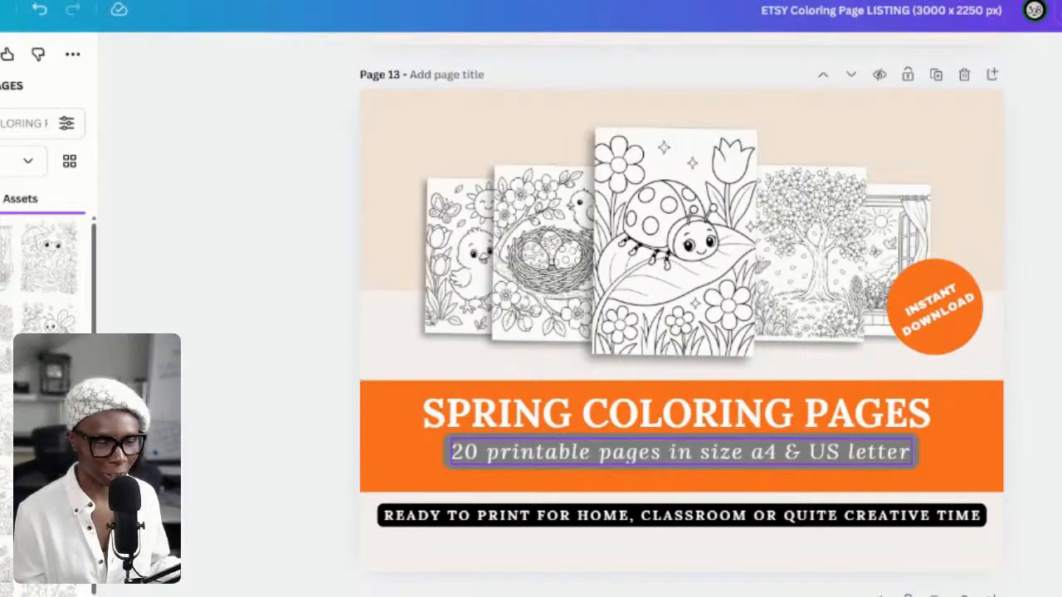
Make page 13 the current page and open the design's download settings
{"action": "scroll", "coordinate": [681, 332], "scroll_direction": "down", "scroll_amount": 3}
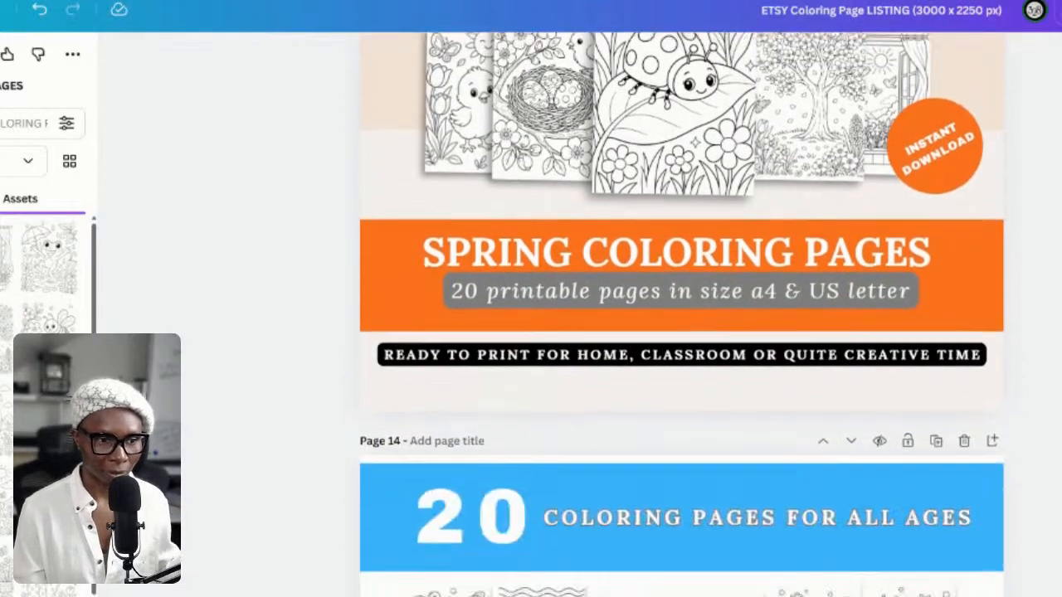
{"action": "scroll", "coordinate": [681, 331], "scroll_direction": "down", "scroll_amount": 1}
{"action": "scroll", "coordinate": [433, 426], "scroll_direction": "up", "scroll_amount": 1}
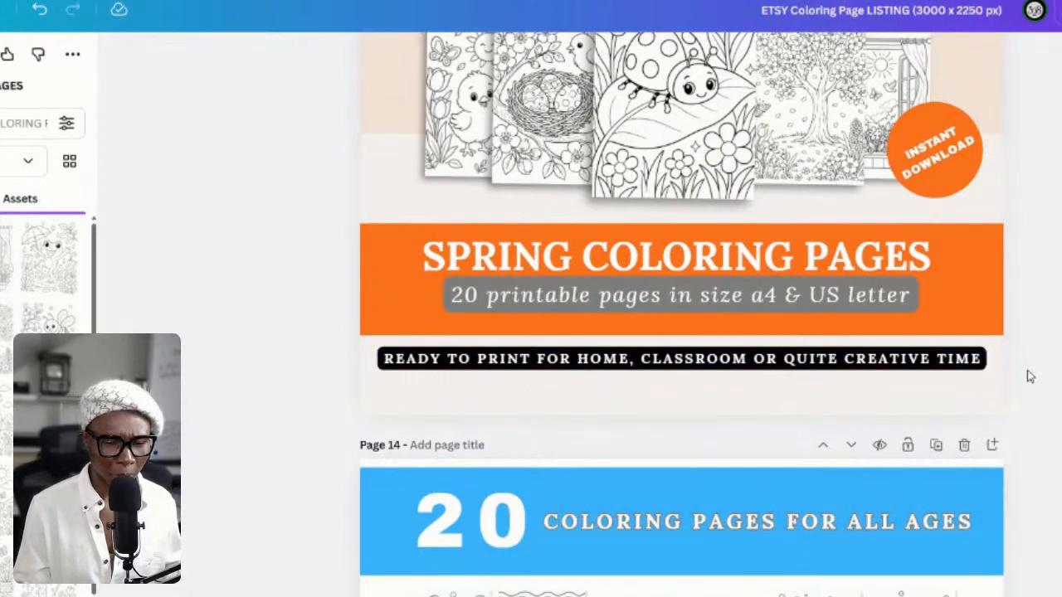
{"action": "scroll", "coordinate": [1055, 382], "scroll_direction": "up", "scroll_amount": 3}
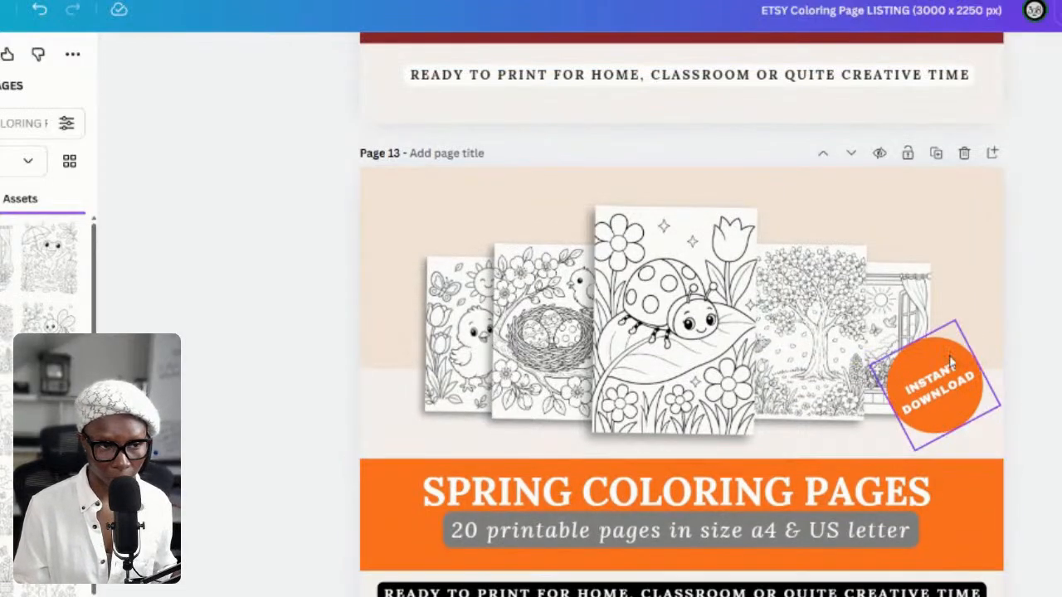
{"action": "left_click", "coordinate": [1001, 391]}
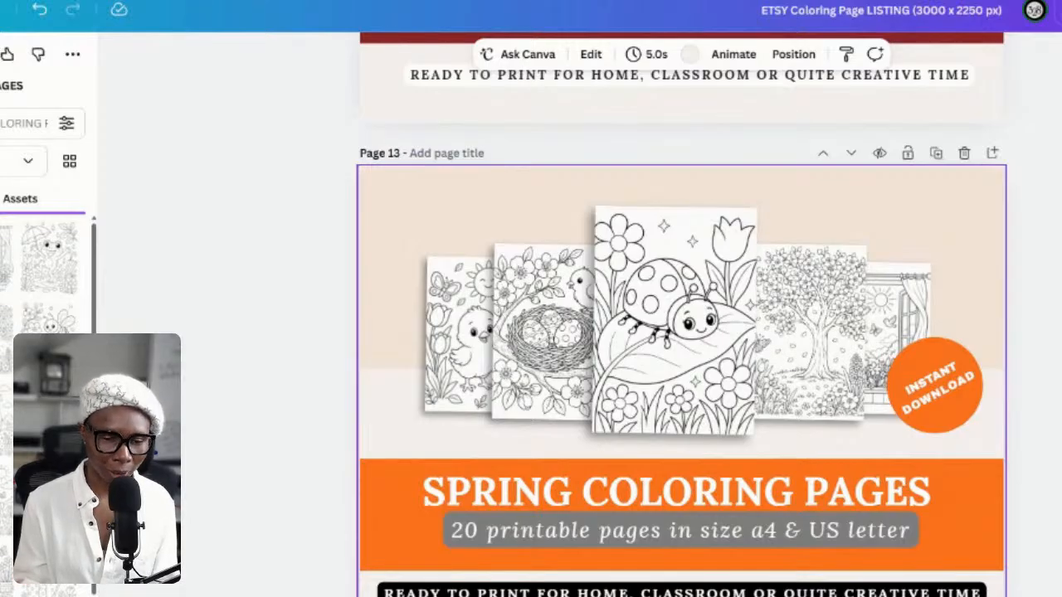
{"action": "left_click", "coordinate": [994, 442]}
{"action": "left_click", "coordinate": [1060, 11]}
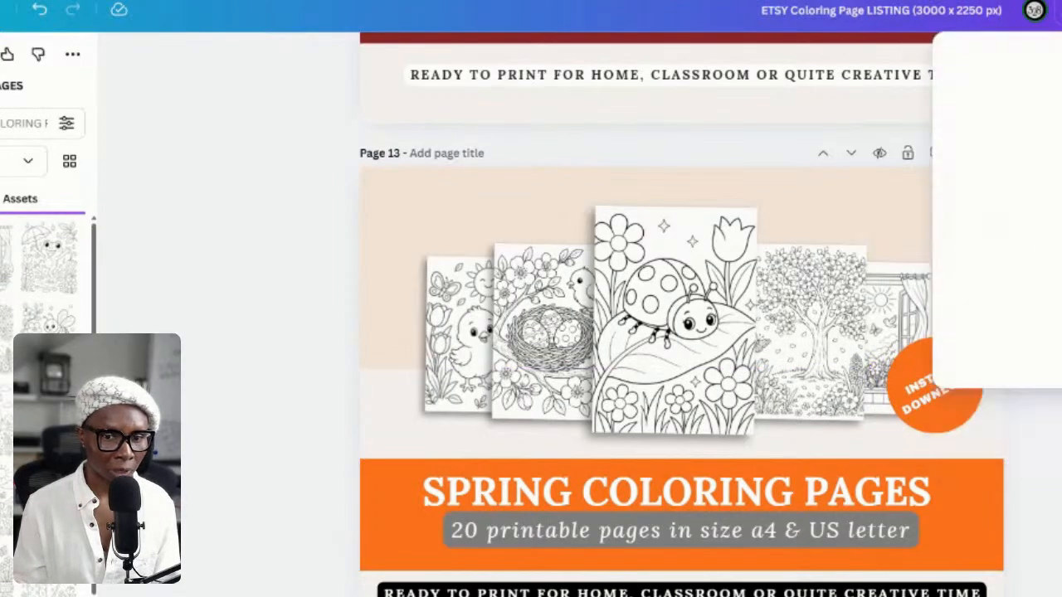
{"action": "left_click", "coordinate": [974, 393]}
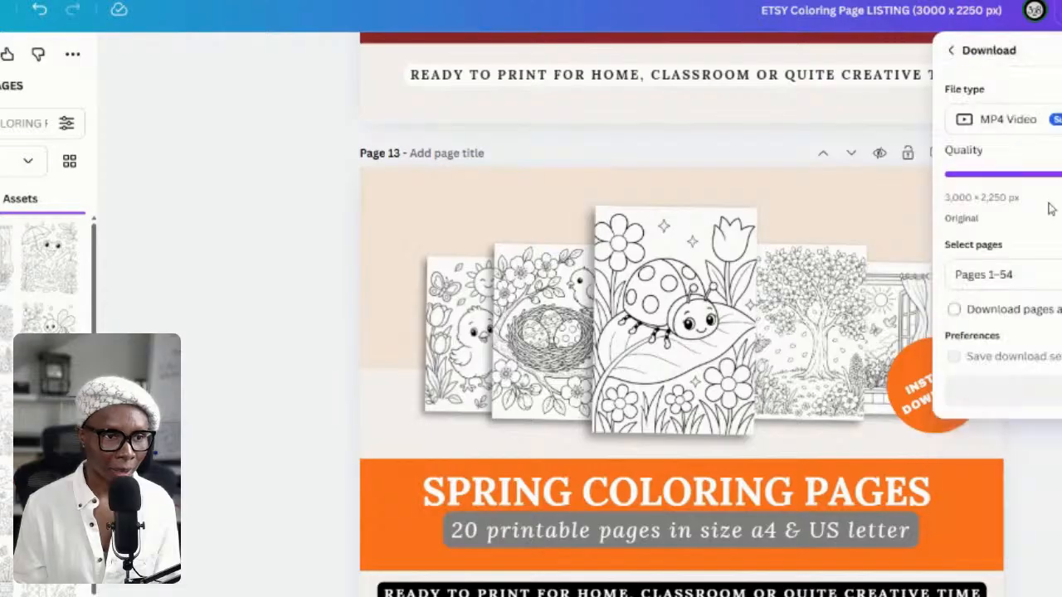
Download only the current page, page 13, as a PNG
{"action": "left_click", "coordinate": [1055, 119]}
{"action": "left_click", "coordinate": [1035, 238]}
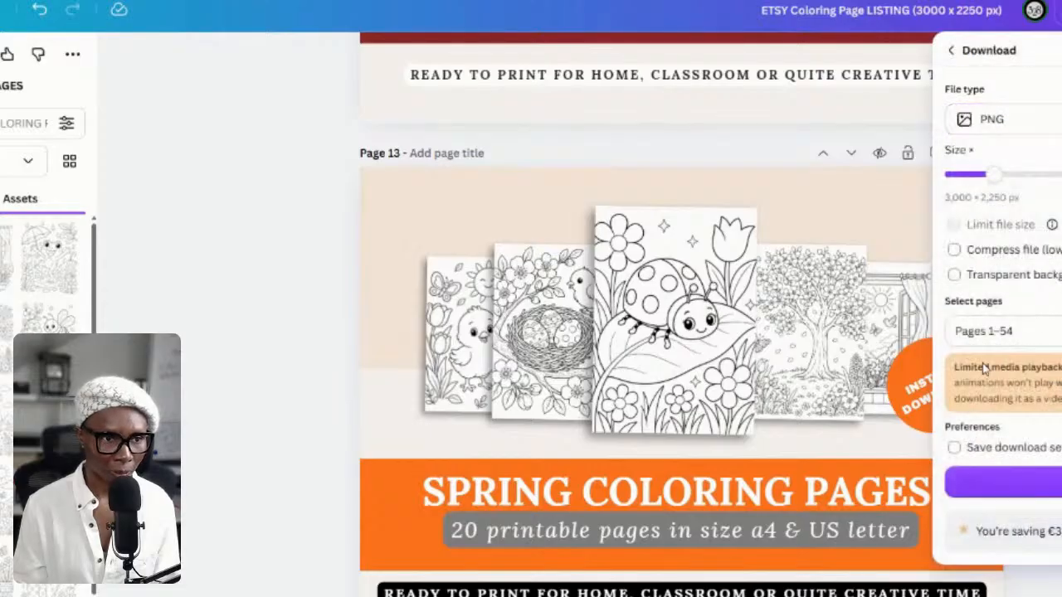
{"action": "left_click", "coordinate": [1047, 331]}
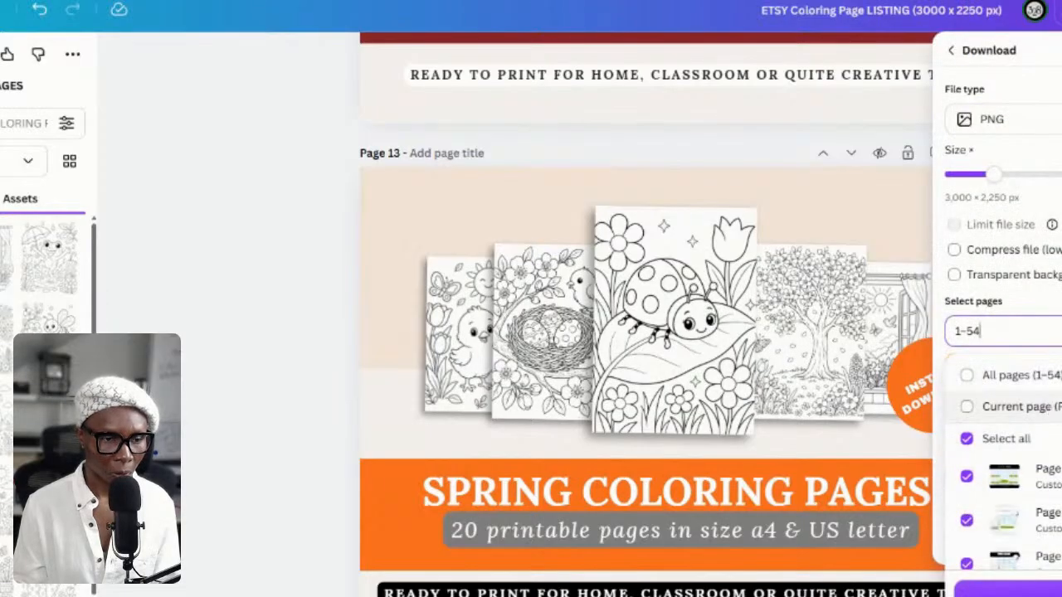
{"action": "left_click", "coordinate": [1047, 409]}
{"action": "left_click", "coordinate": [1047, 591]}
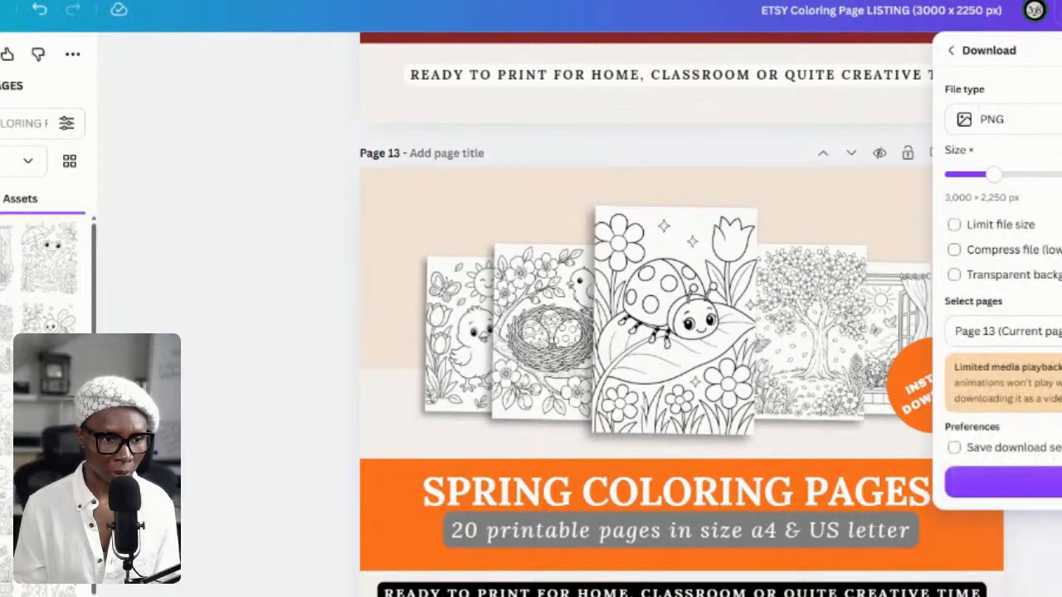
{"action": "left_click", "coordinate": [1044, 482]}
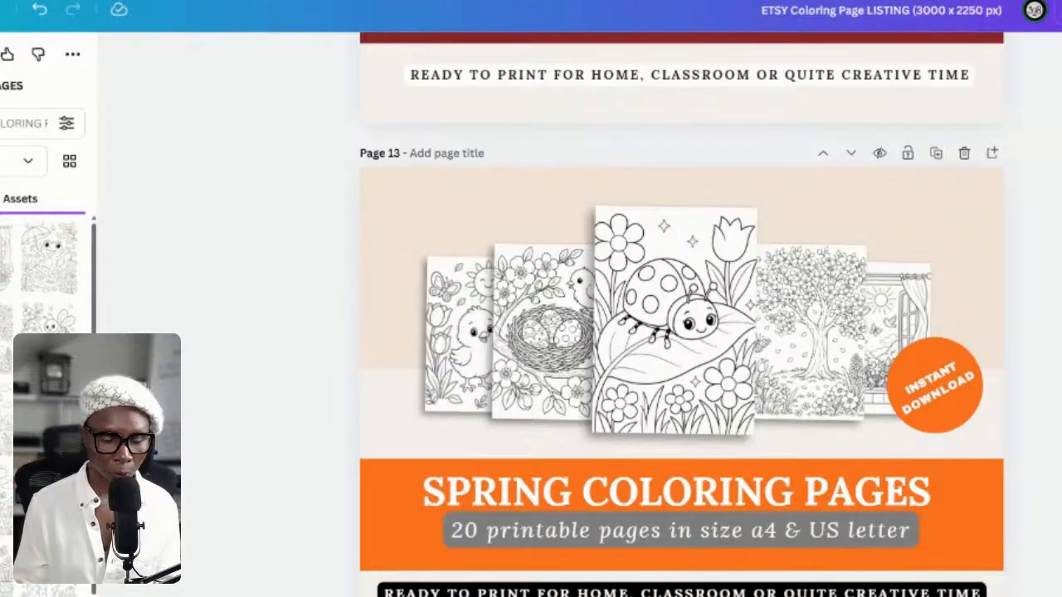
Look through the listing templates on pages 14 to 21 for another mockup layout to reuse
{"action": "scroll", "coordinate": [682, 332], "scroll_direction": "down", "scroll_amount": 8}
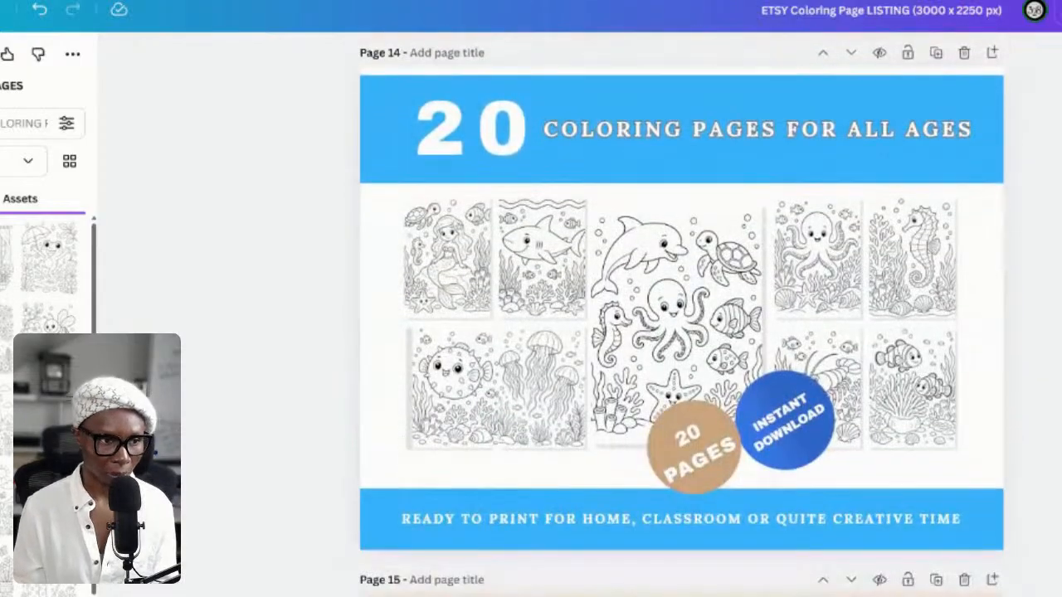
{"action": "scroll", "coordinate": [682, 332], "scroll_direction": "down", "scroll_amount": 8}
{"action": "scroll", "coordinate": [682, 332], "scroll_direction": "down", "scroll_amount": 6}
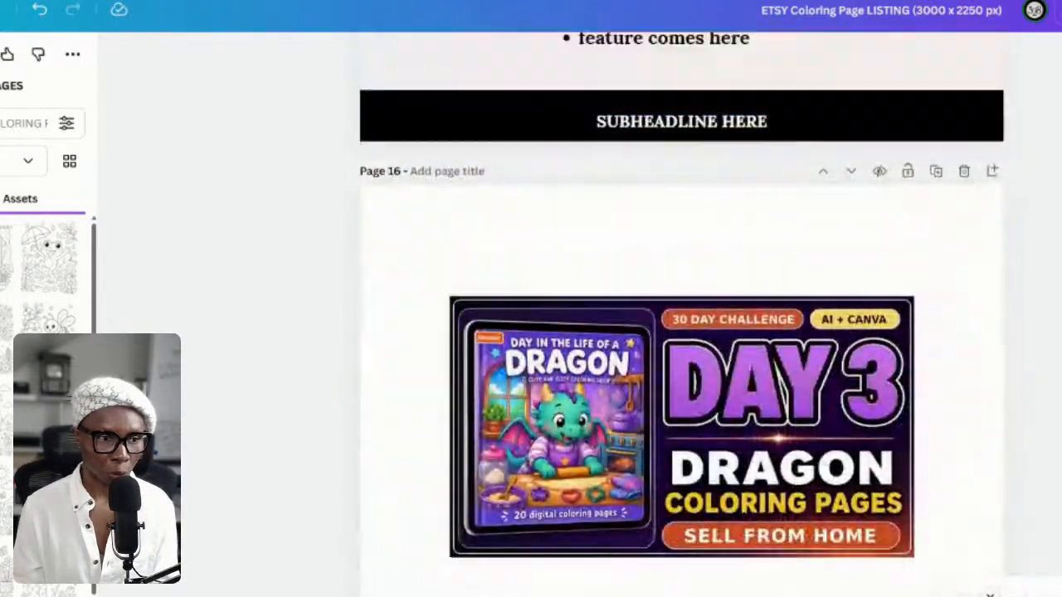
{"action": "scroll", "coordinate": [682, 332], "scroll_direction": "up", "scroll_amount": 1}
{"action": "scroll", "coordinate": [682, 331], "scroll_direction": "down", "scroll_amount": 3}
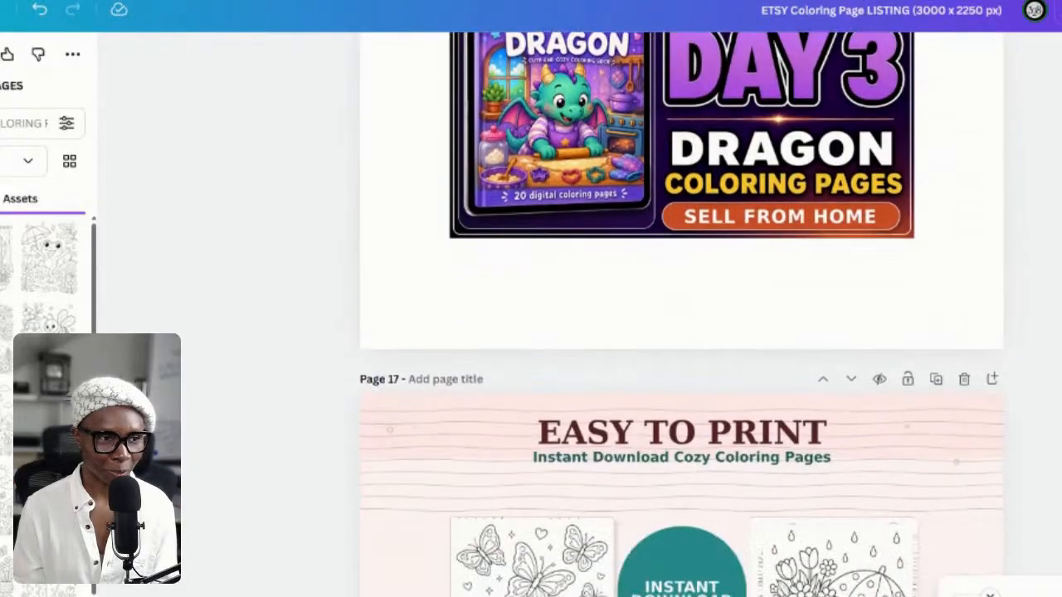
{"action": "scroll", "coordinate": [682, 332], "scroll_direction": "down", "scroll_amount": 3}
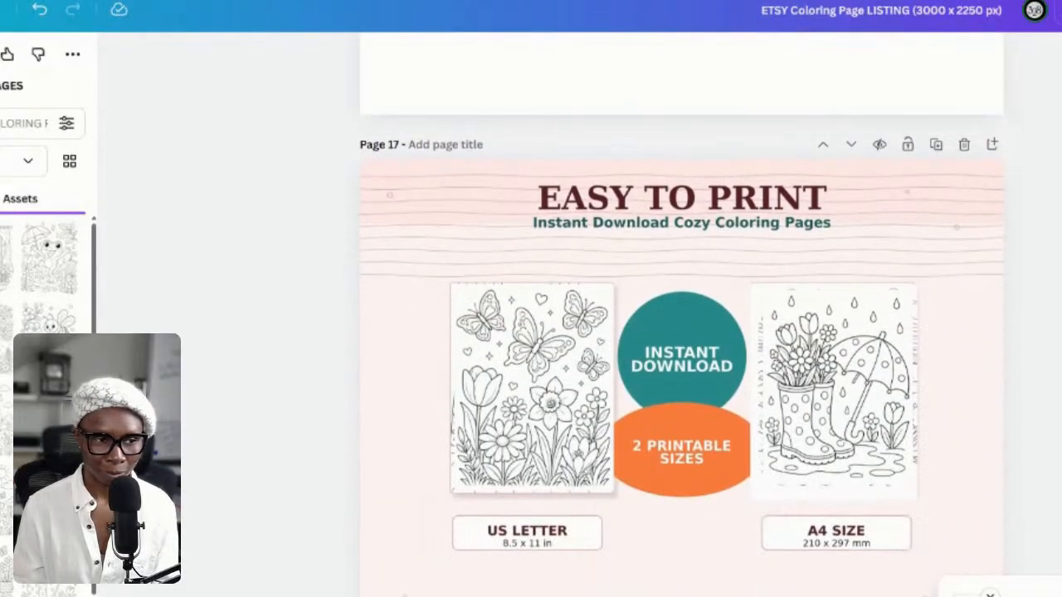
{"action": "scroll", "coordinate": [682, 332], "scroll_direction": "up", "scroll_amount": 1}
{"action": "scroll", "coordinate": [682, 332], "scroll_direction": "down", "scroll_amount": 1}
{"action": "scroll", "coordinate": [682, 332], "scroll_direction": "down", "scroll_amount": 1}
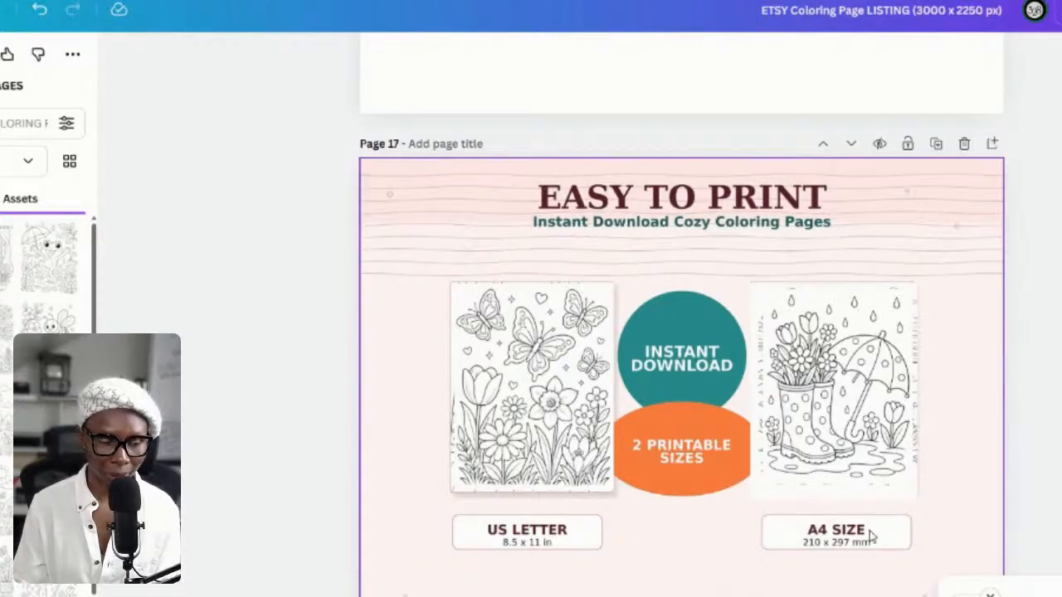
{"action": "scroll", "coordinate": [869, 531], "scroll_direction": "down", "scroll_amount": 4}
{"action": "scroll", "coordinate": [946, 508], "scroll_direction": "down", "scroll_amount": 3}
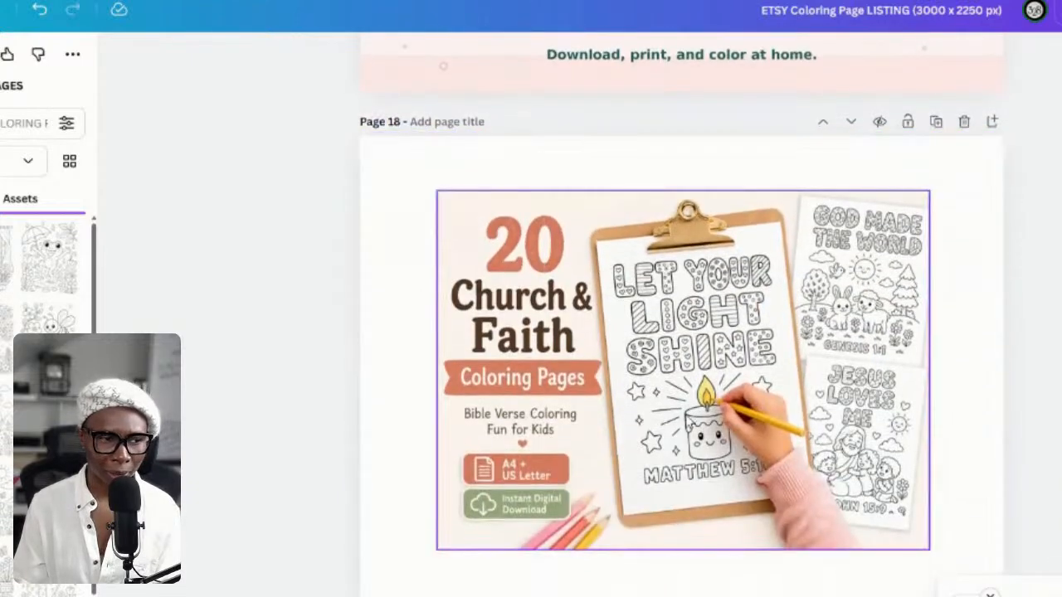
{"action": "scroll", "coordinate": [932, 469], "scroll_direction": "down", "scroll_amount": 6}
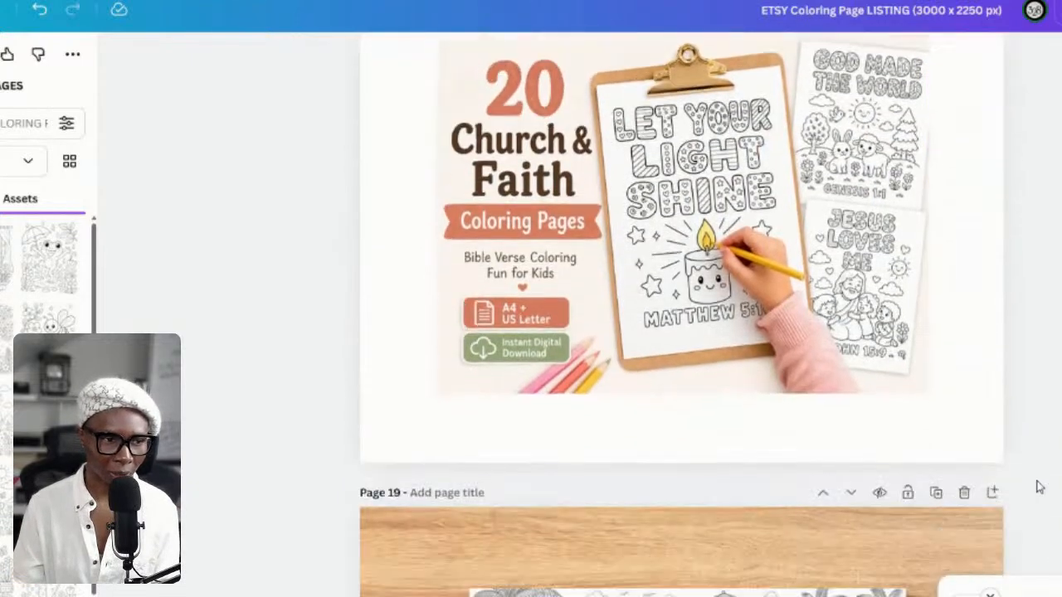
{"action": "scroll", "coordinate": [1000, 498], "scroll_direction": "down", "scroll_amount": 8}
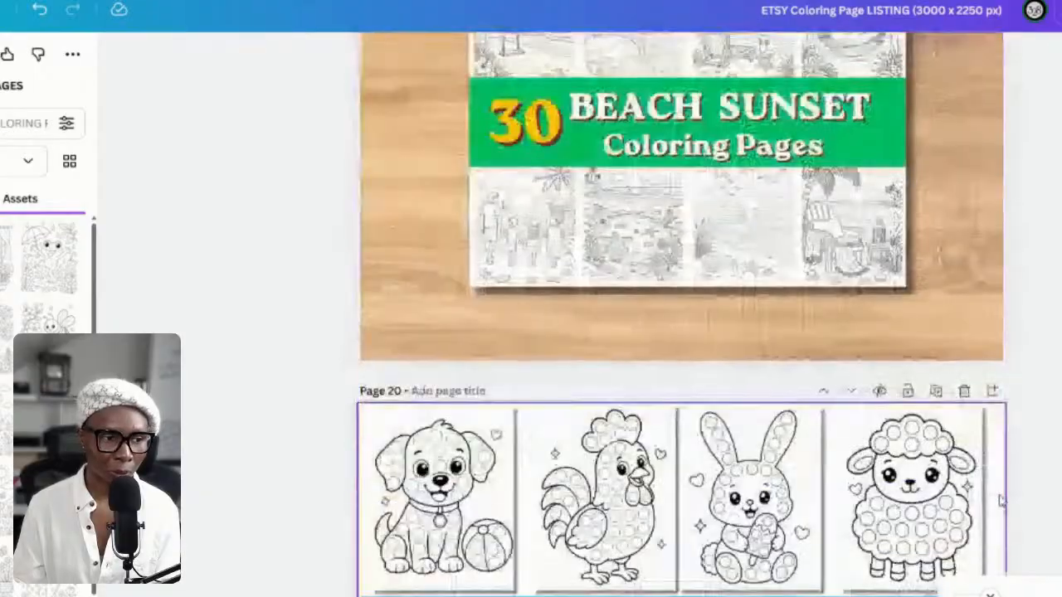
{"action": "scroll", "coordinate": [982, 502], "scroll_direction": "down", "scroll_amount": 3}
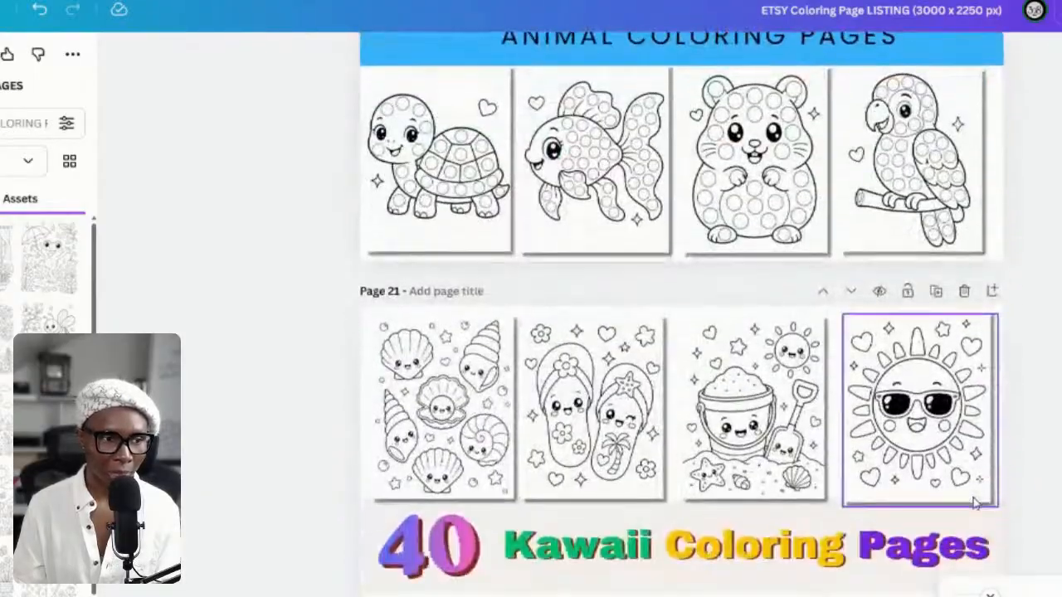
Duplicate page 20, the "60 Dot Marker Animal Coloring Pages" layout
{"action": "scroll", "coordinate": [952, 301], "scroll_direction": "up", "scroll_amount": 4}
{"action": "scroll", "coordinate": [968, 336], "scroll_direction": "up", "scroll_amount": 1}
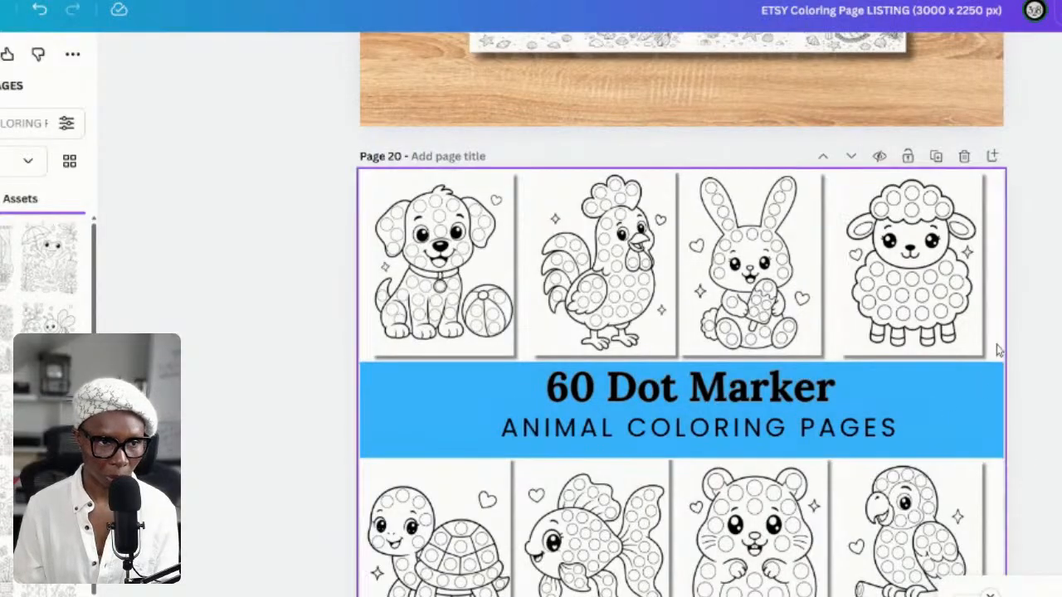
{"action": "scroll", "coordinate": [996, 341], "scroll_direction": "down", "scroll_amount": 1}
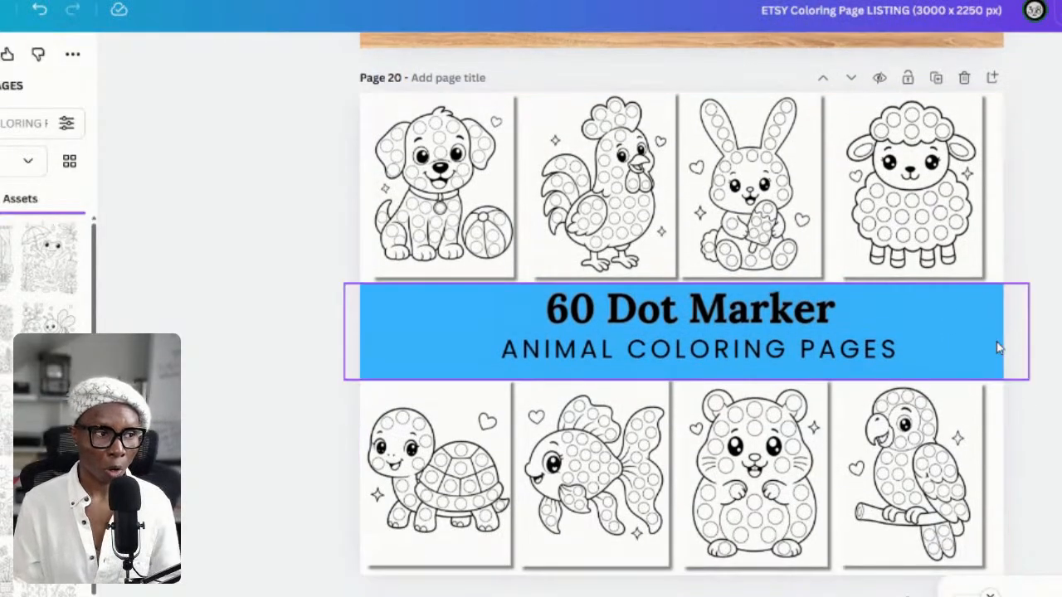
{"action": "scroll", "coordinate": [957, 373], "scroll_direction": "up", "scroll_amount": 1}
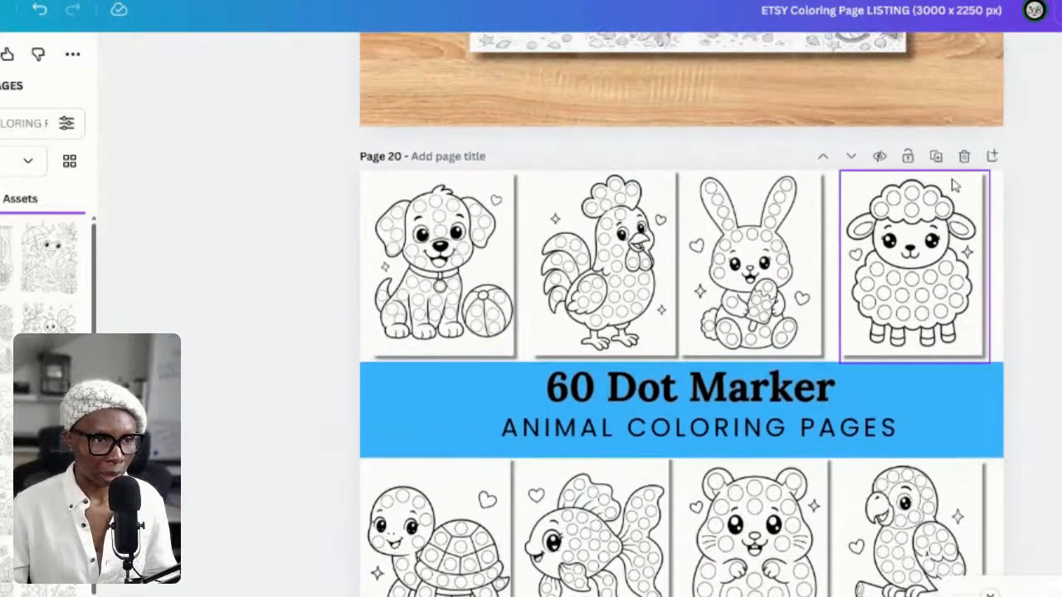
{"action": "left_click", "coordinate": [936, 157]}
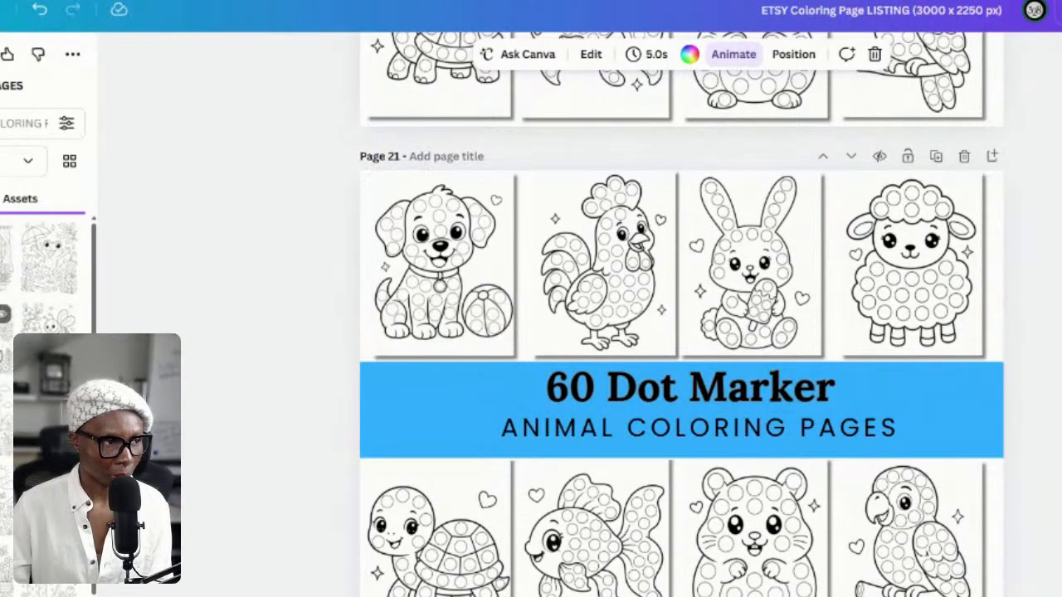
Replace the dot marker puppy in the upper row of the duplicated page 21 with the blossoming tree coloring page
{"action": "left_click", "coordinate": [2, 336]}
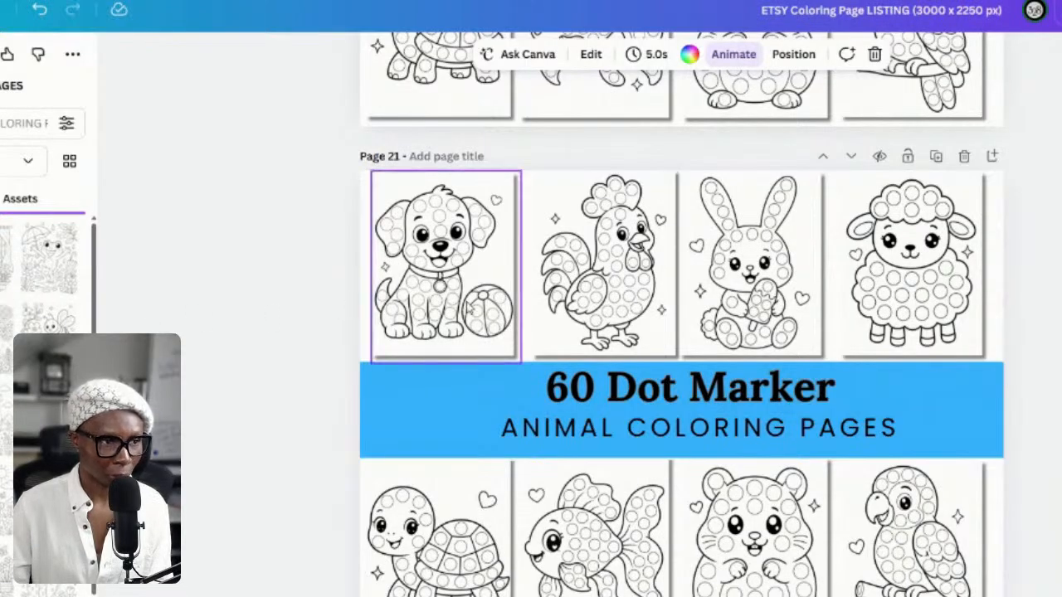
{"action": "left_click_drag", "start_coordinate": [647, 433], "coordinate": [417, 263]}
{"action": "left_click", "coordinate": [385, 288]}
{"action": "left_click", "coordinate": [513, 140]}
Replace the dot marker rooster in page 21's upper row with the coloring page of children flying kites
{"action": "left_click", "coordinate": [565, 260]}
{"action": "left_click", "coordinate": [675, 135]}
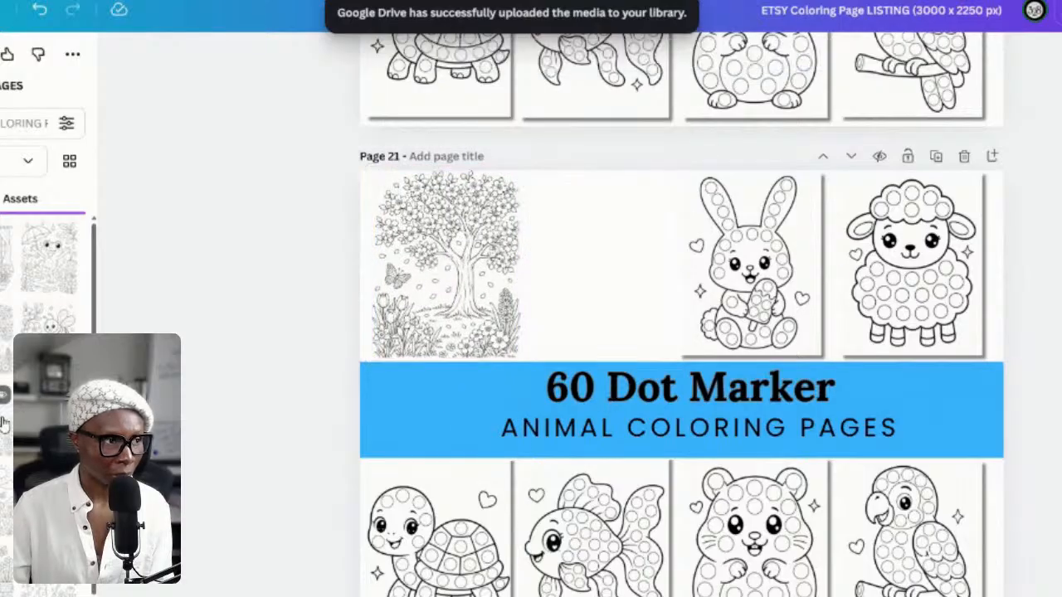
{"action": "left_click", "coordinate": [3, 419]}
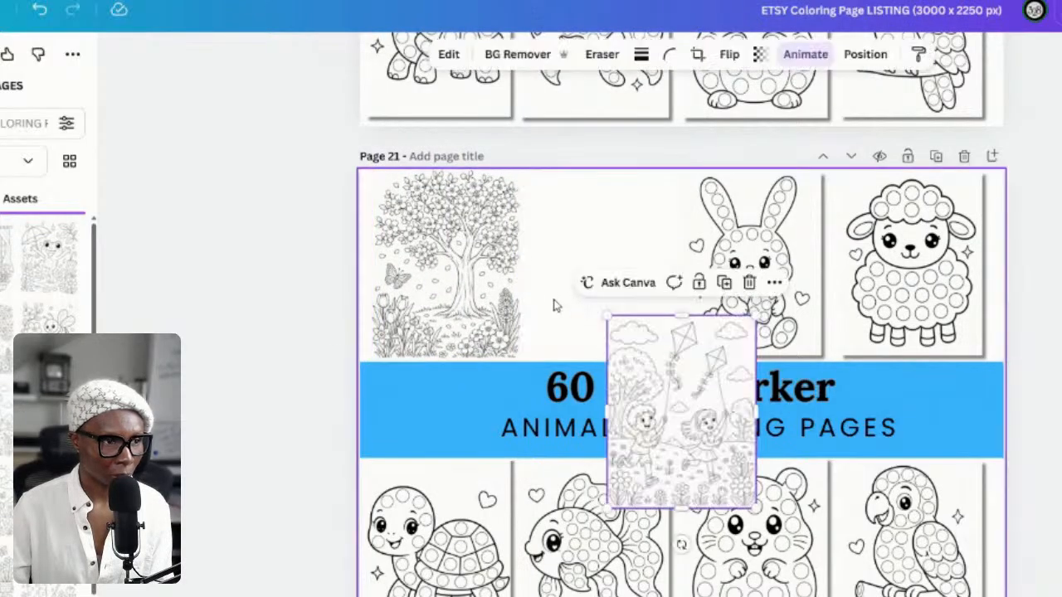
{"action": "left_click_drag", "start_coordinate": [650, 376], "coordinate": [583, 242]}
Replace the dot marker bunny in page 21's upper row with the coloring page of a bunny among flower pots
{"action": "left_click", "coordinate": [744, 294]}
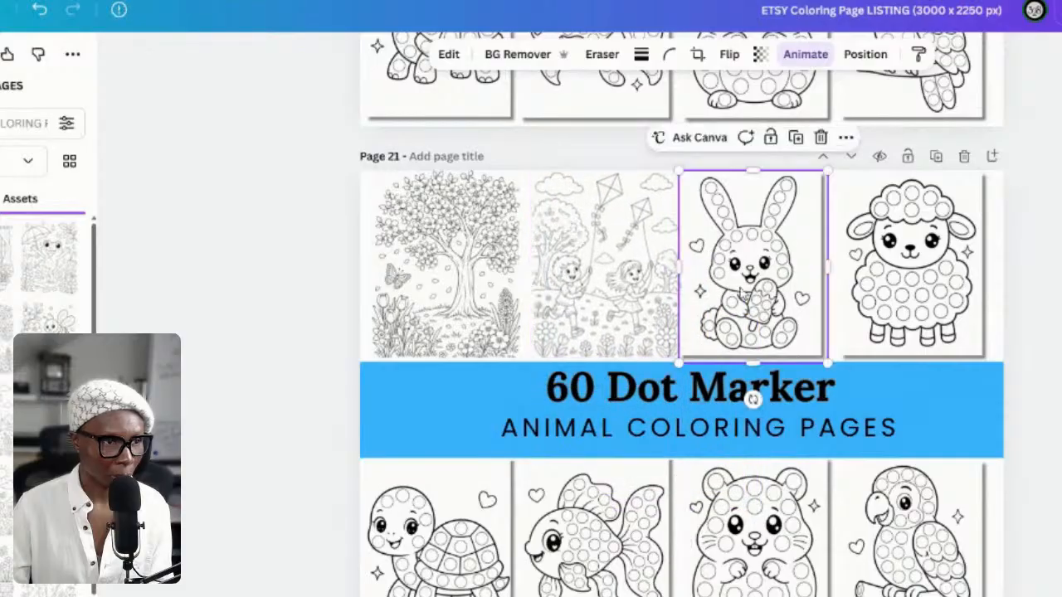
{"action": "left_click", "coordinate": [820, 139]}
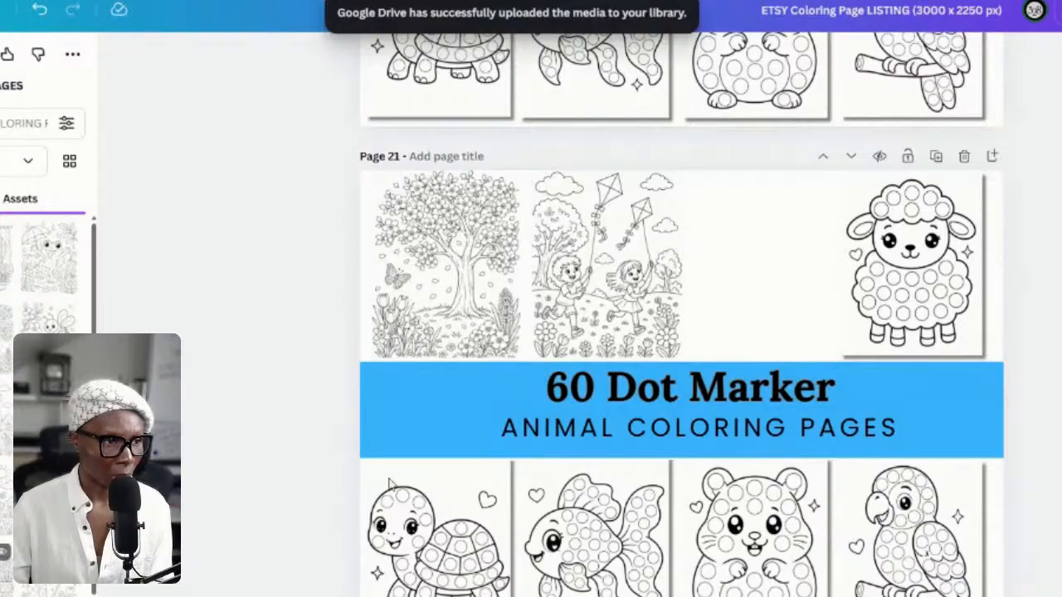
{"action": "left_click_drag", "start_coordinate": [704, 419], "coordinate": [789, 276]}
Replace the dot marker sheep in page 21's upper row with the butterflies and spring flowers coloring page
{"action": "left_click", "coordinate": [917, 295]}
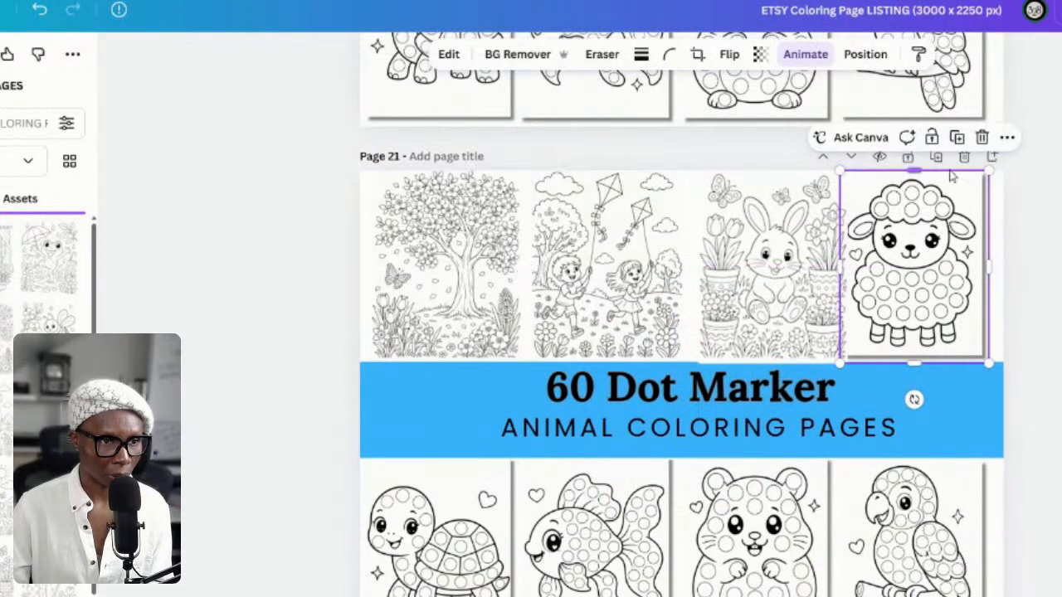
{"action": "left_click", "coordinate": [981, 138]}
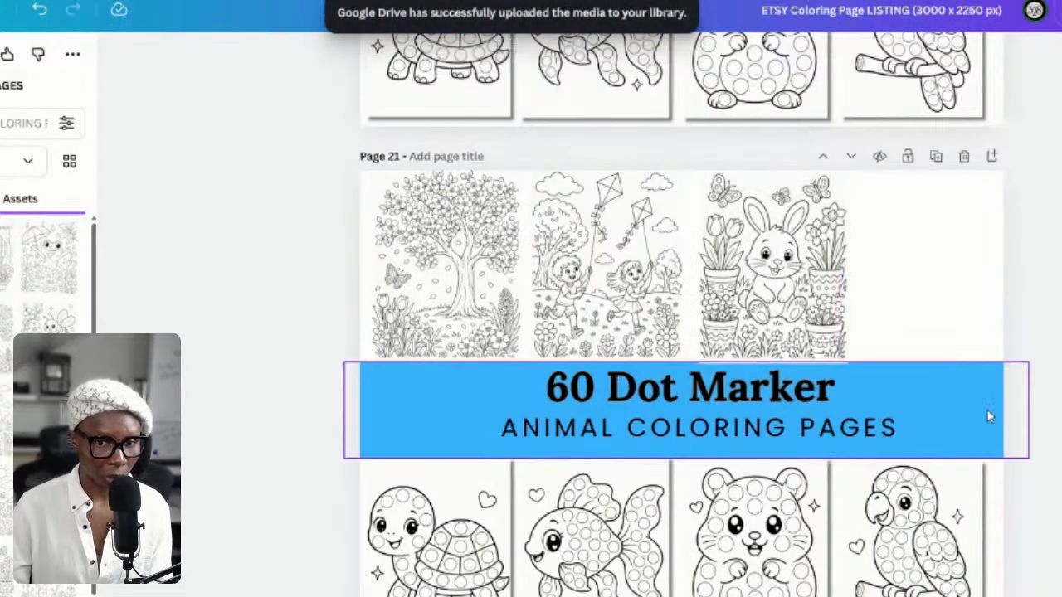
{"action": "scroll", "coordinate": [682, 314], "scroll_direction": "down", "scroll_amount": 1}
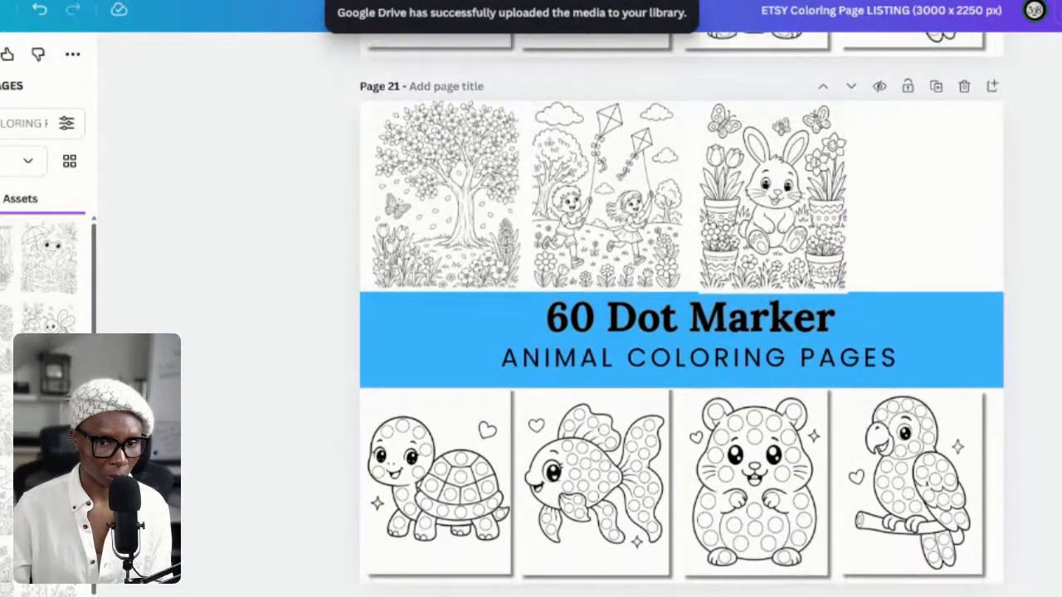
{"action": "scroll", "coordinate": [682, 314], "scroll_direction": "up", "scroll_amount": 1}
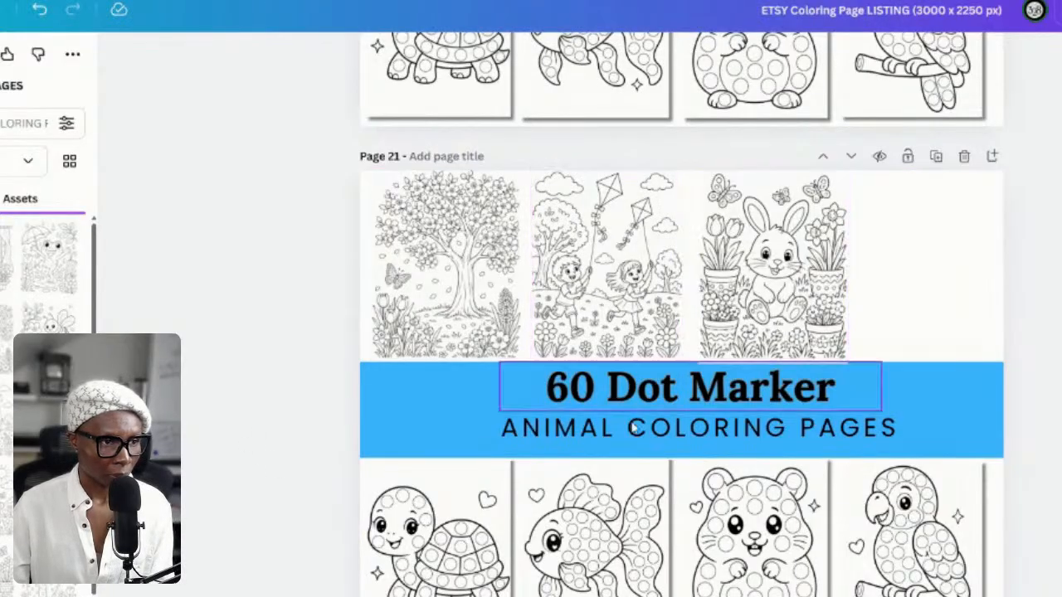
{"action": "left_click", "coordinate": [50, 581]}
{"action": "left_click_drag", "start_coordinate": [648, 463], "coordinate": [886, 318]}
Replace the dot marker turtle in page 21's lower row with the lamb in a sunny meadow coloring page
{"action": "left_click", "coordinate": [479, 489]}
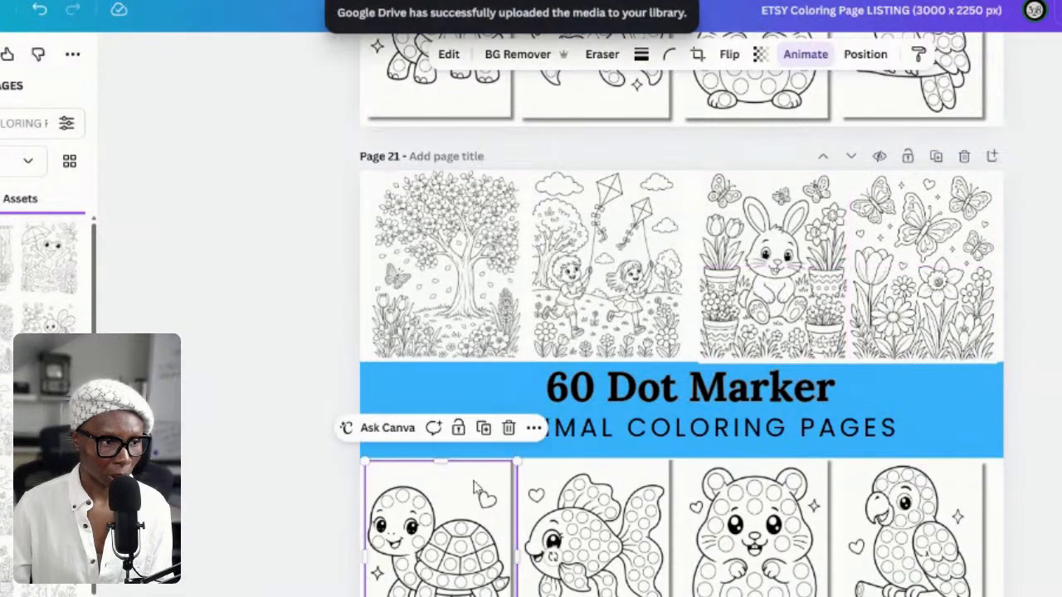
{"action": "left_click", "coordinate": [509, 428]}
{"action": "scroll", "coordinate": [680, 415], "scroll_direction": "down", "scroll_amount": 2}
{"action": "scroll", "coordinate": [681, 415], "scroll_direction": "up", "scroll_amount": 1}
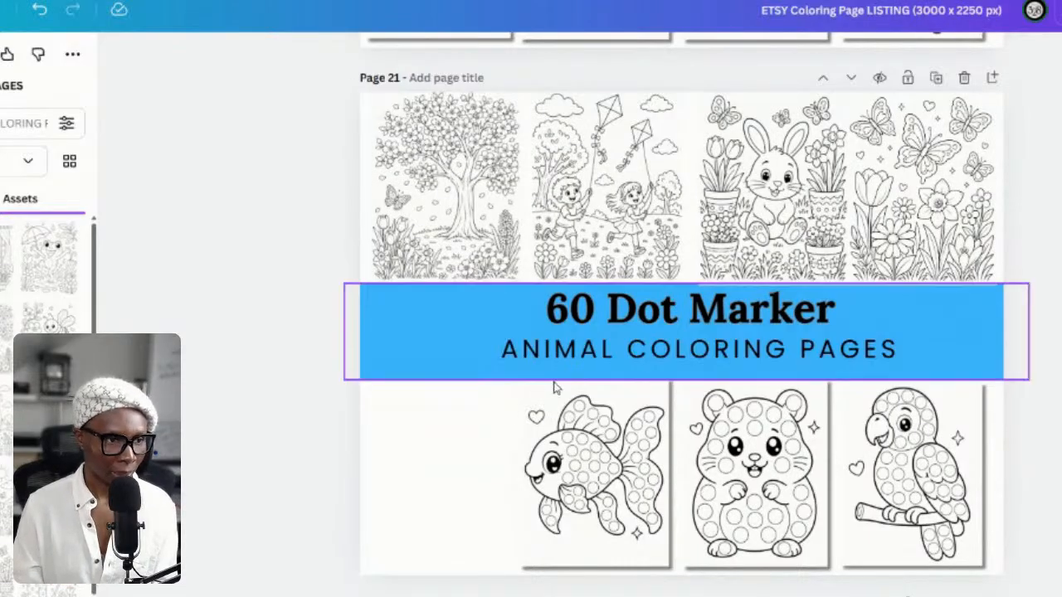
{"action": "key", "text": "ctrl+v"}
{"action": "left_click_drag", "start_coordinate": [647, 346], "coordinate": [409, 481]}
Replace the dot marker fish in page 21's lower row with the coloring page of a chick among tulips
{"action": "left_click", "coordinate": [544, 471]}
{"action": "left_click", "coordinate": [665, 350]}
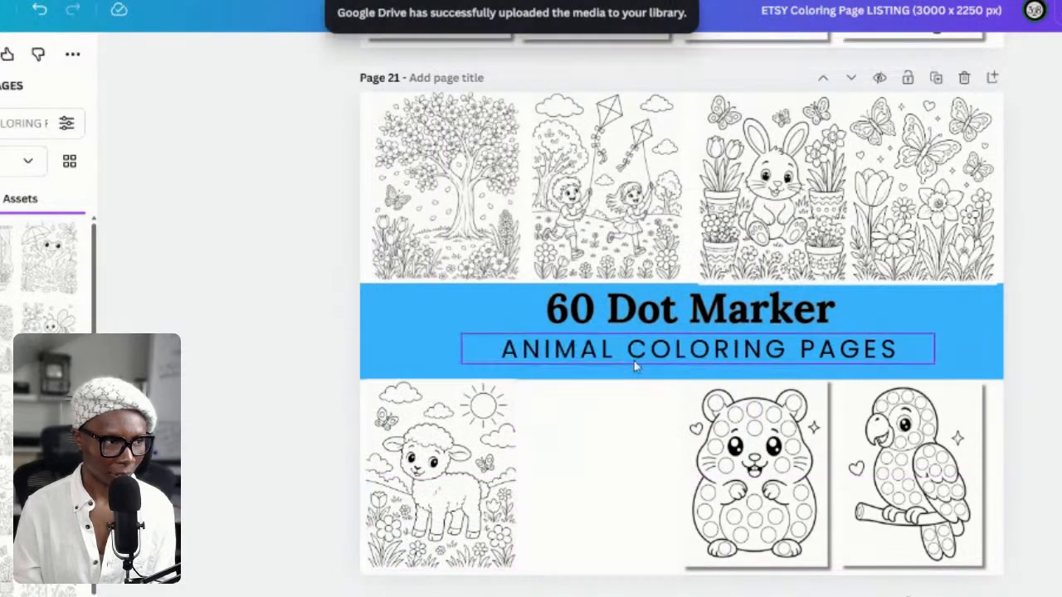
{"action": "scroll", "coordinate": [50, 282], "scroll_direction": "down", "scroll_amount": 1}
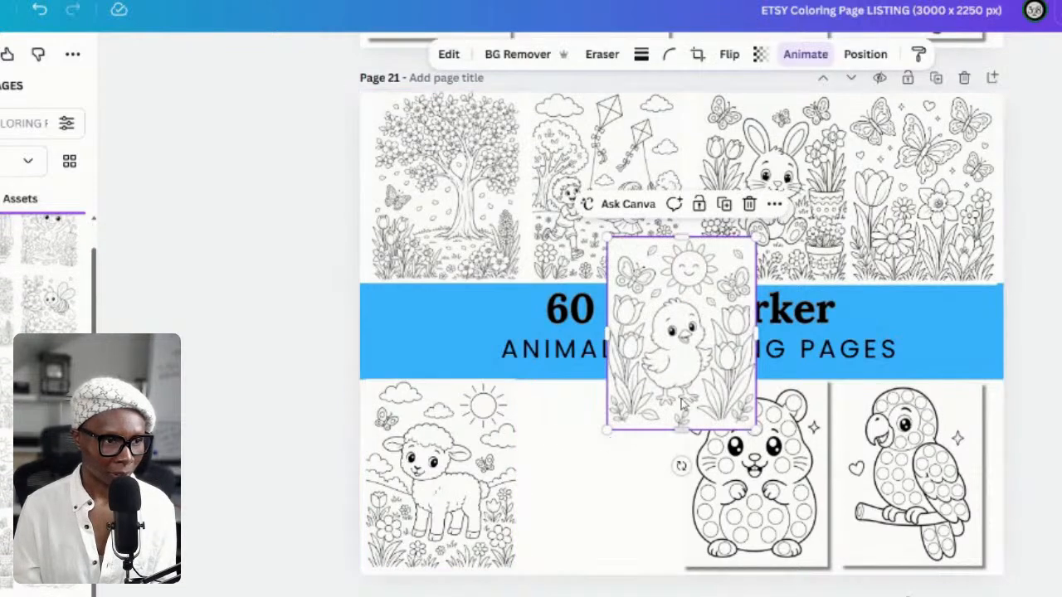
{"action": "left_click_drag", "start_coordinate": [678, 374], "coordinate": [601, 505]}
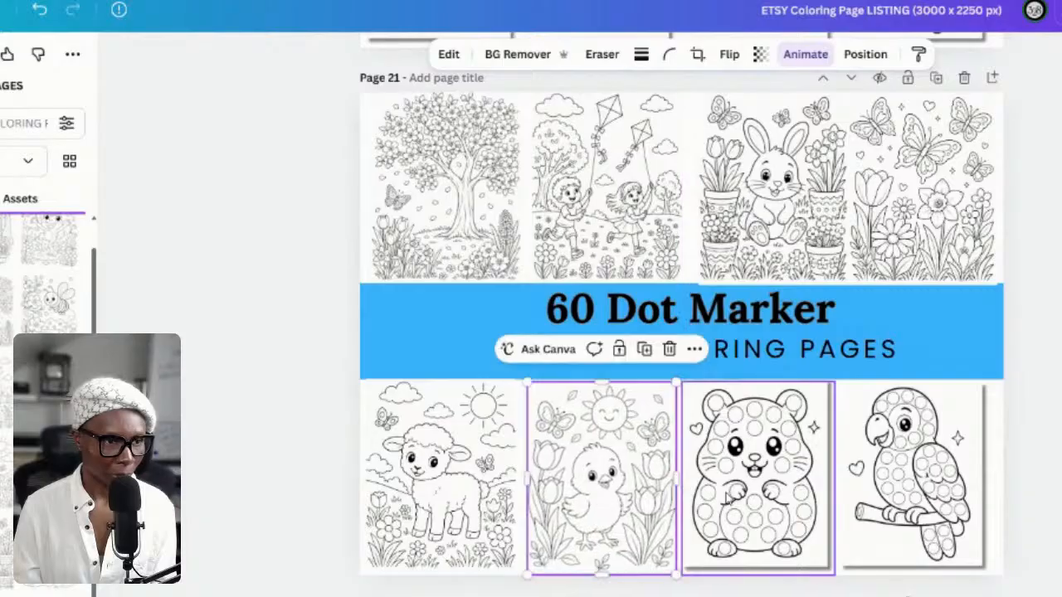
Replace the dot marker hamster in page 21's lower row with the bird's nest and blossoms coloring page
{"action": "left_click", "coordinate": [737, 505]}
{"action": "left_click", "coordinate": [826, 348]}
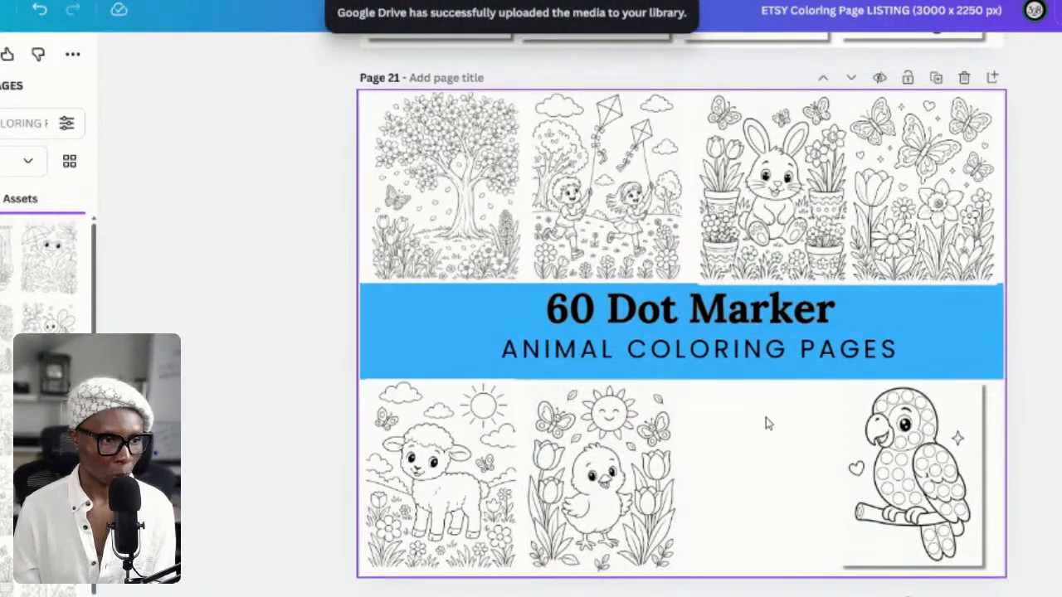
{"action": "key", "text": "ctrl+v"}
{"action": "left_click_drag", "start_coordinate": [688, 327], "coordinate": [763, 457]}
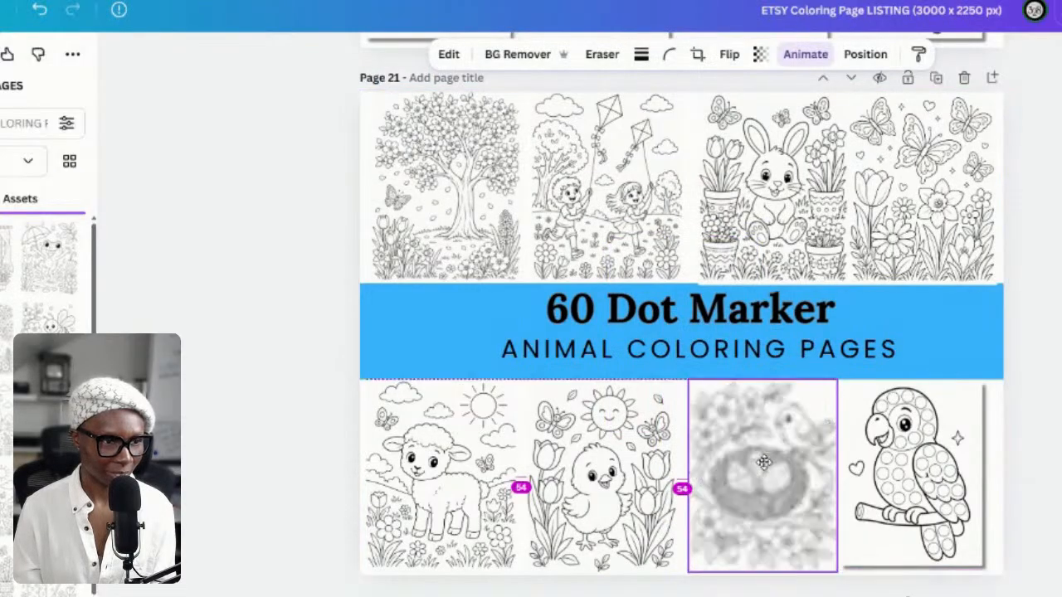
Replace the dot marker parrot in page 21's lower row with the garden gnome coloring page
{"action": "left_click", "coordinate": [901, 379]}
{"action": "key", "text": "Delete"}
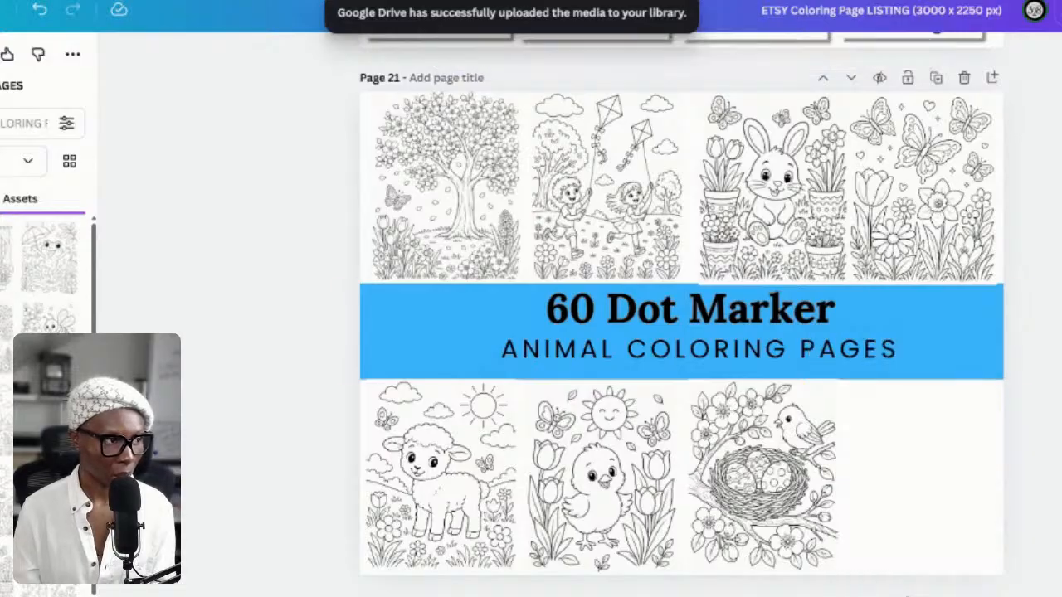
{"action": "key", "text": "ctrl+v"}
{"action": "left_click_drag", "start_coordinate": [705, 353], "coordinate": [918, 483]}
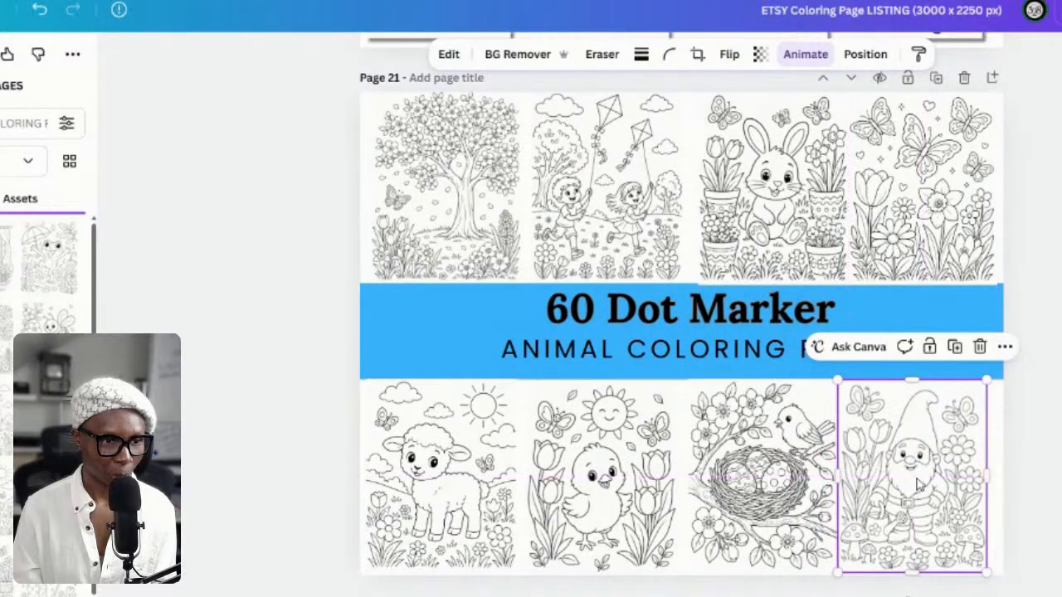
{"action": "left_click", "coordinate": [1045, 491]}
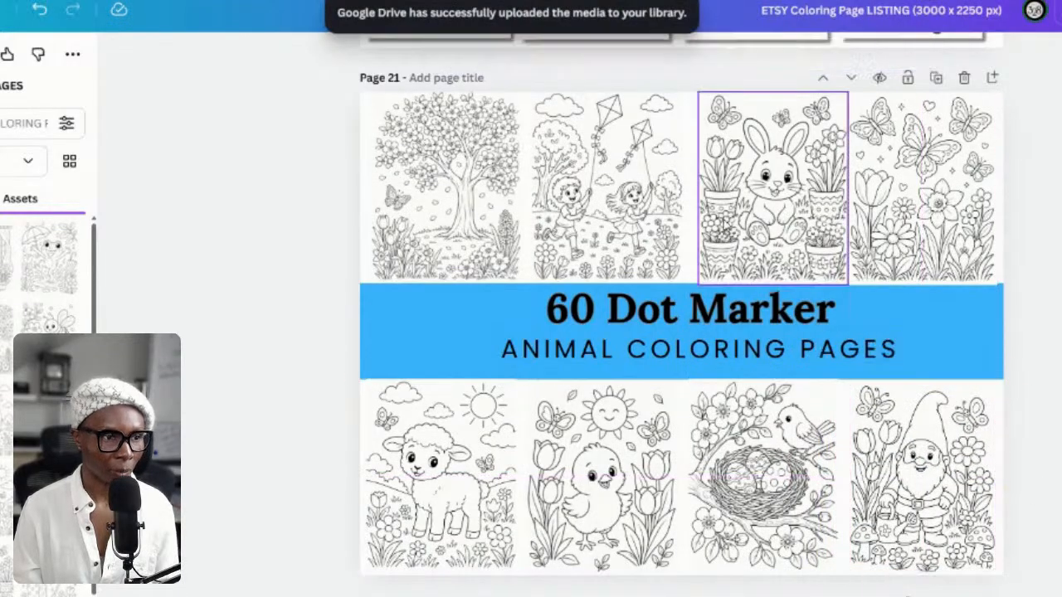
Change page 21's banner heading to SPRING COLORING in uppercase and widen its text box to fit one line
{"action": "double_click", "coordinate": [720, 309]}
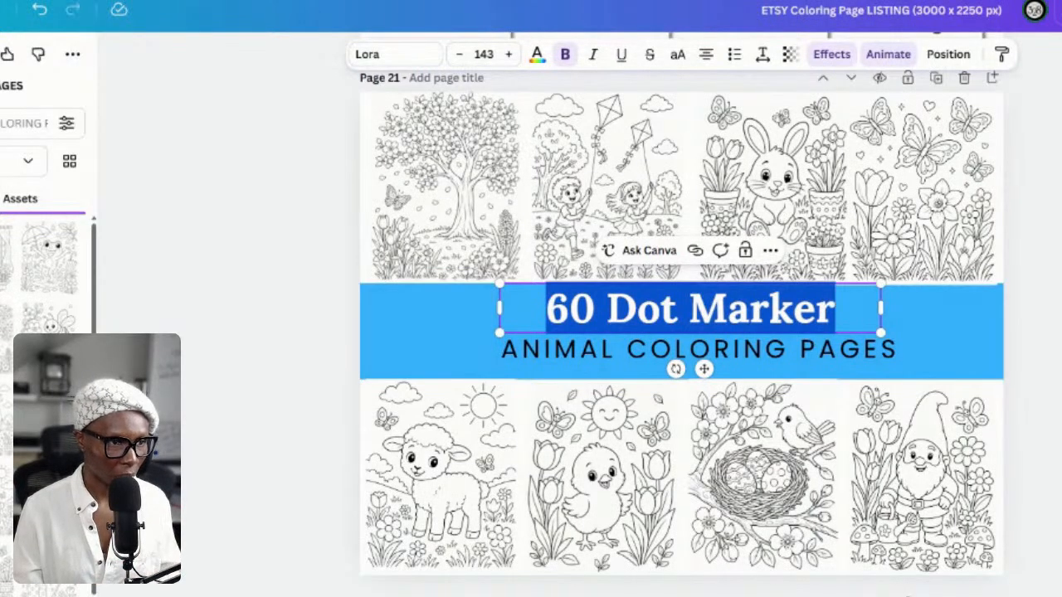
{"action": "key", "text": "Escape"}
{"action": "left_click_drag", "start_coordinate": [834, 308], "coordinate": [543, 309]}
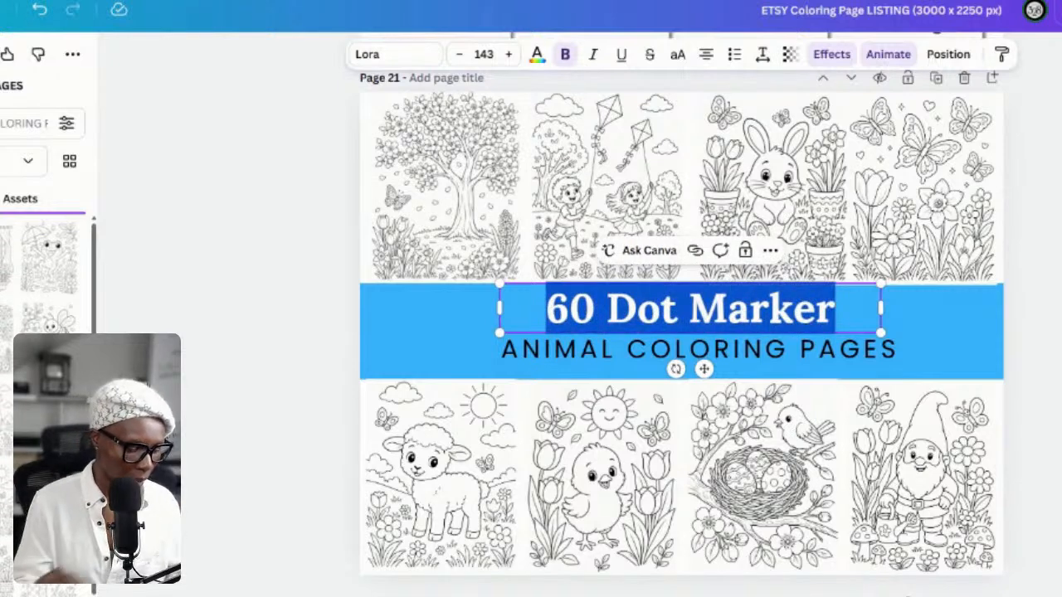
{"action": "type", "text": "spring"}
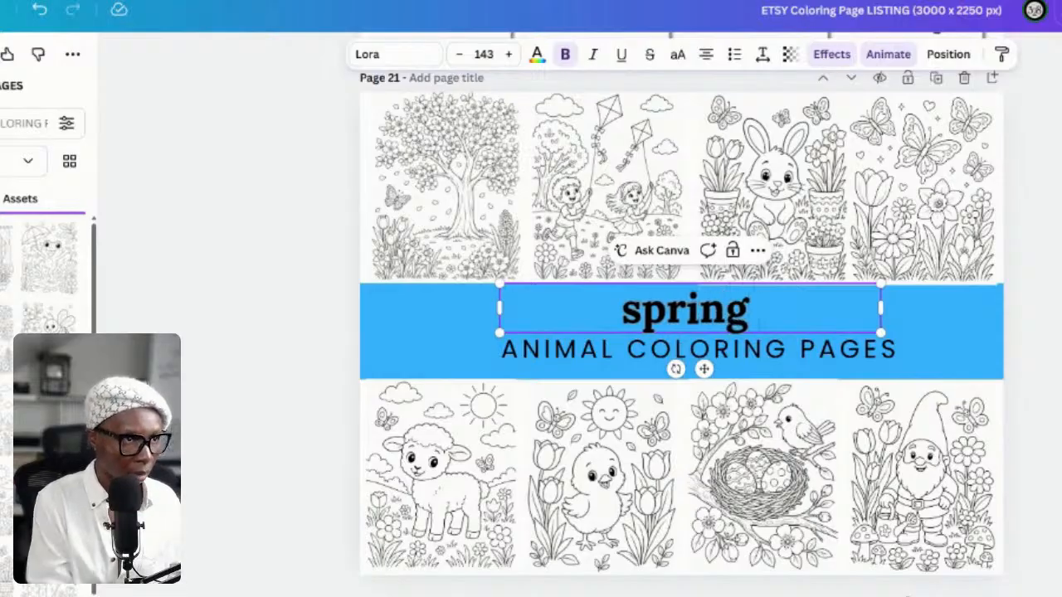
{"action": "left_click", "coordinate": [677, 55]}
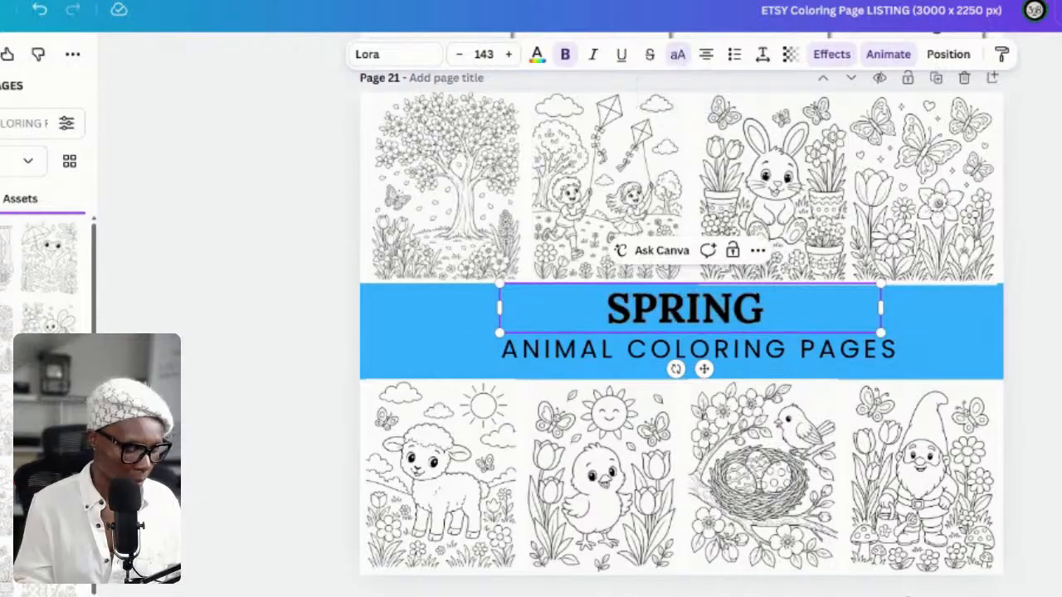
{"action": "type", "text": "COLORING"}
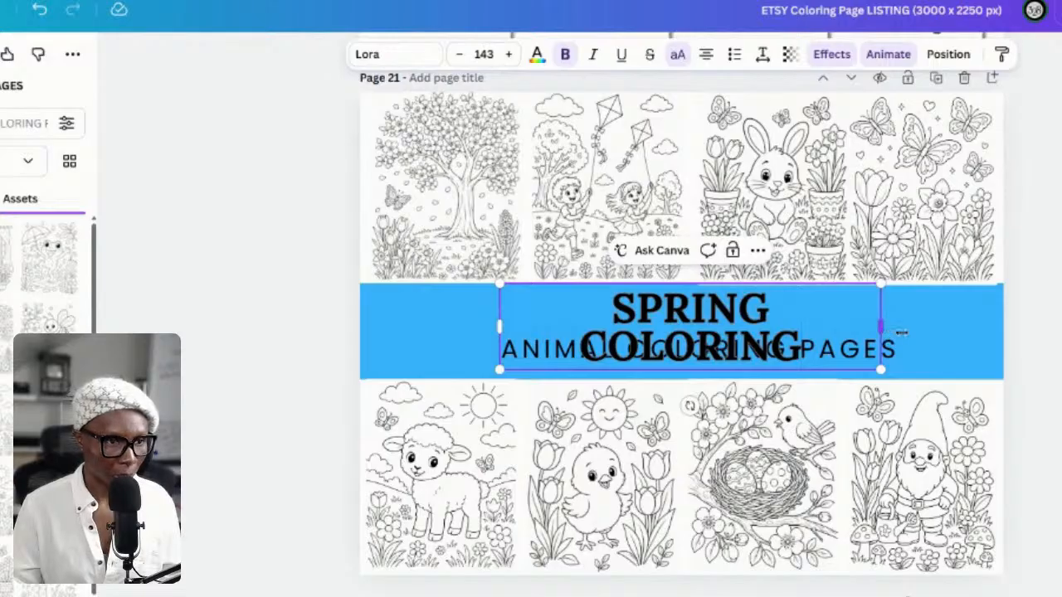
{"action": "left_click_drag", "start_coordinate": [886, 336], "coordinate": [927, 340]}
{"action": "left_click", "coordinate": [1011, 383]}
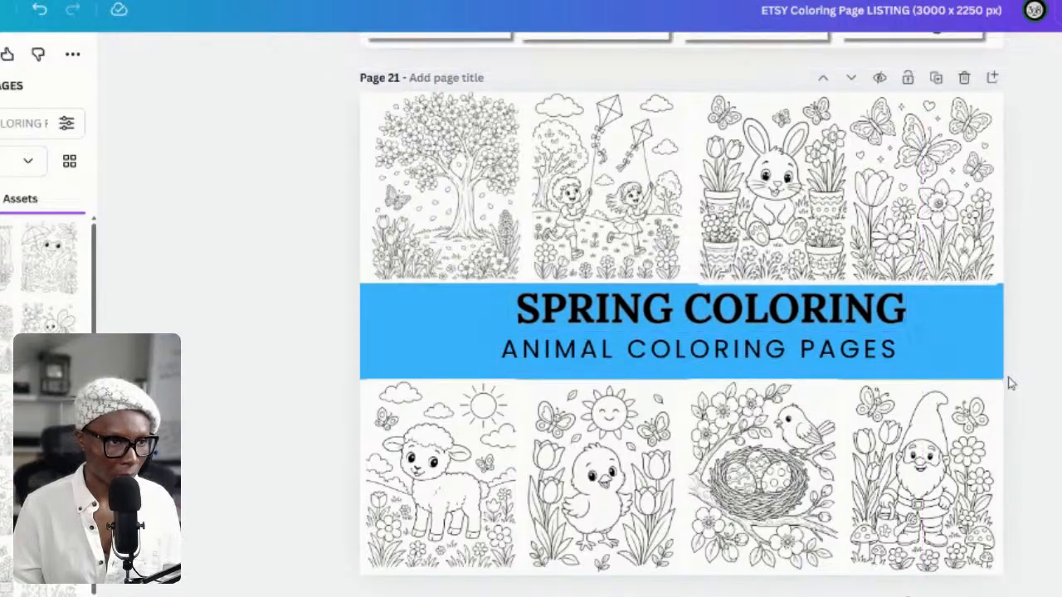
Delete the ANIMAL COLORING PAGES subtitle, then enlarge the SPRING COLORING heading and center it vertically in the banner
{"action": "left_click", "coordinate": [805, 349]}
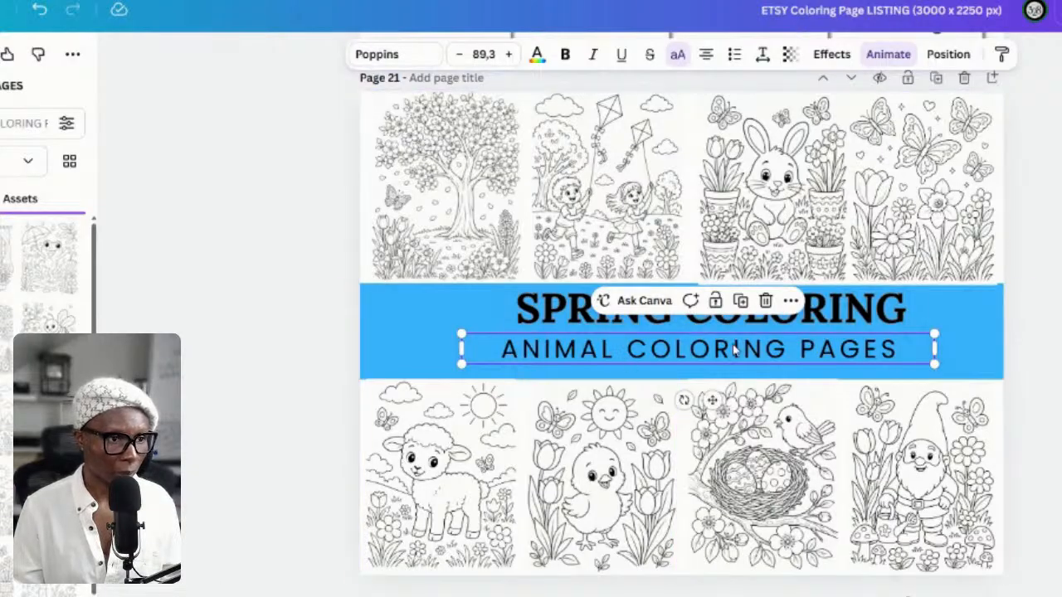
{"action": "left_click", "coordinate": [765, 302]}
{"action": "left_click_drag", "start_coordinate": [762, 311], "coordinate": [752, 334]}
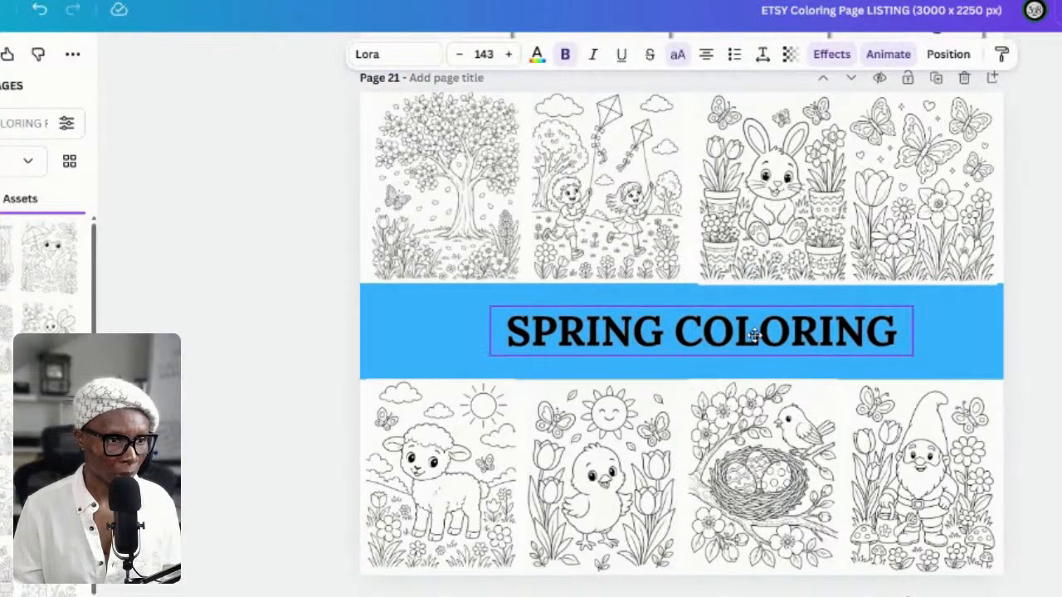
{"action": "left_click_drag", "start_coordinate": [916, 359], "coordinate": [1056, 408]}
{"action": "left_click_drag", "start_coordinate": [903, 356], "coordinate": [842, 343]}
Trim the lower edges of the bunny and butterfly coloring pages so they line up with the banner's upper edge
{"action": "left_click", "coordinate": [767, 265]}
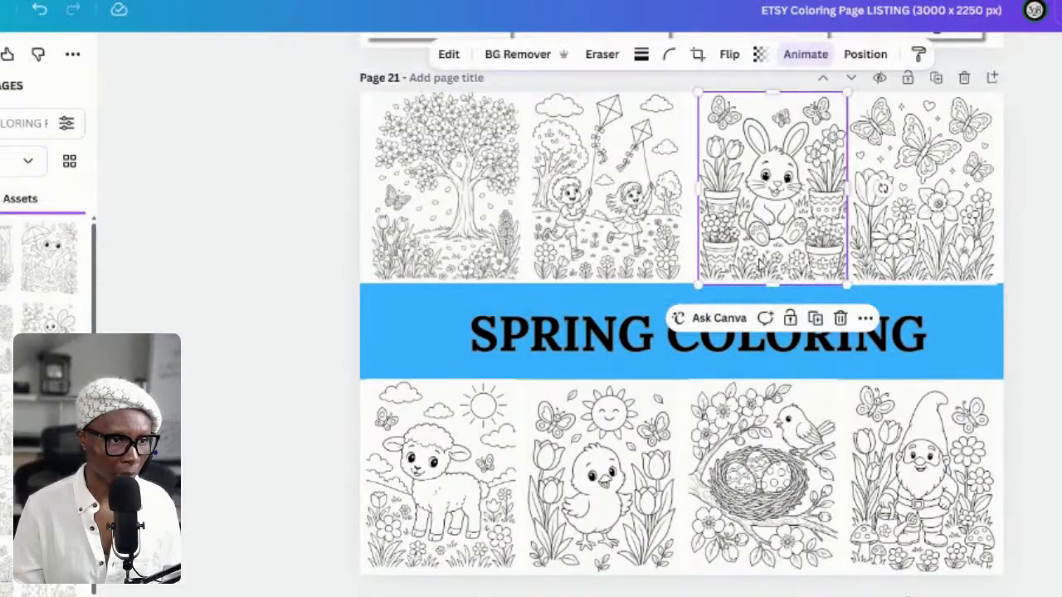
{"action": "left_click_drag", "start_coordinate": [769, 283], "coordinate": [767, 279]}
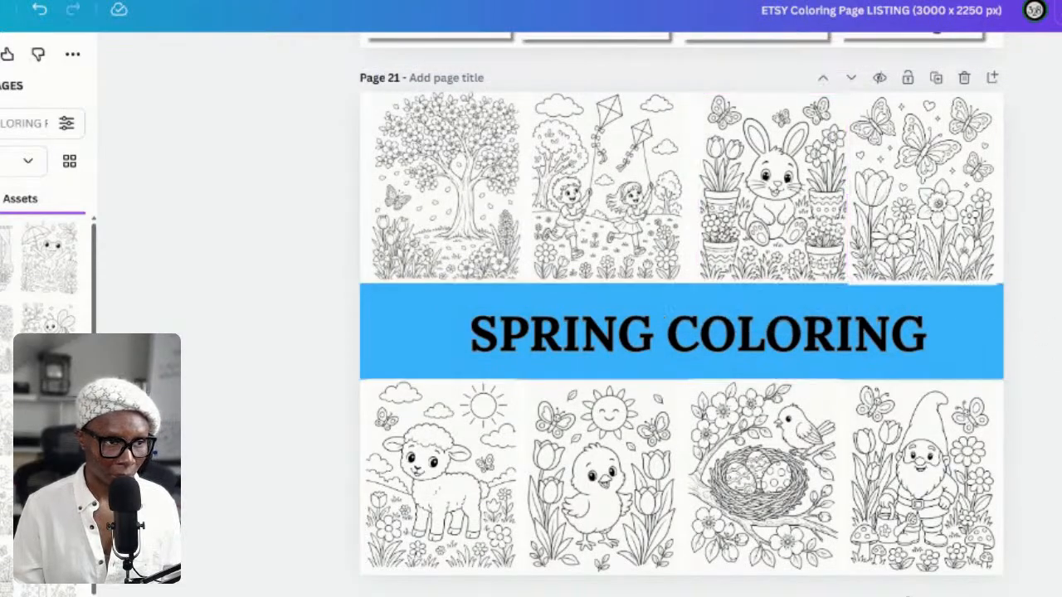
{"action": "left_click", "coordinate": [942, 285]}
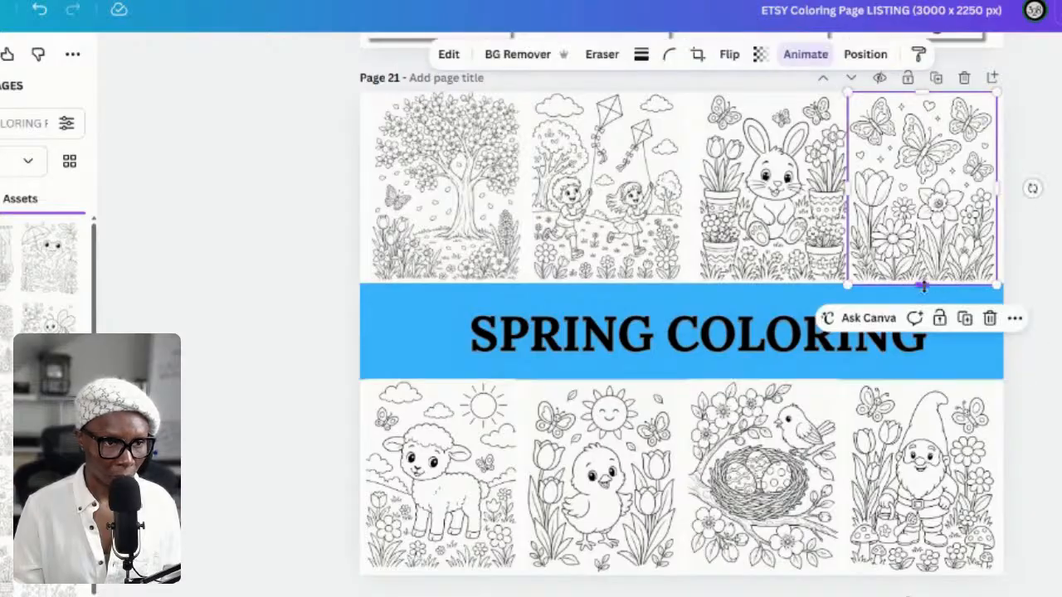
{"action": "left_click_drag", "start_coordinate": [923, 285], "coordinate": [922, 280]}
{"action": "left_click", "coordinate": [1052, 395]}
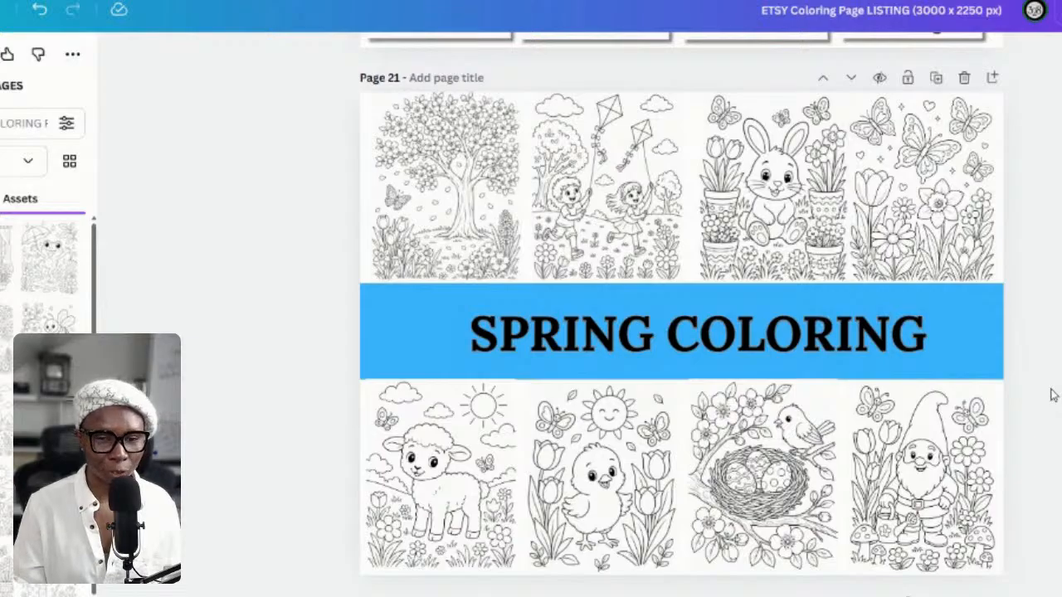
Adjust the upper edges of the gnome and bird's nest coloring pages to meet the banner's lower edge
{"action": "left_click", "coordinate": [868, 371]}
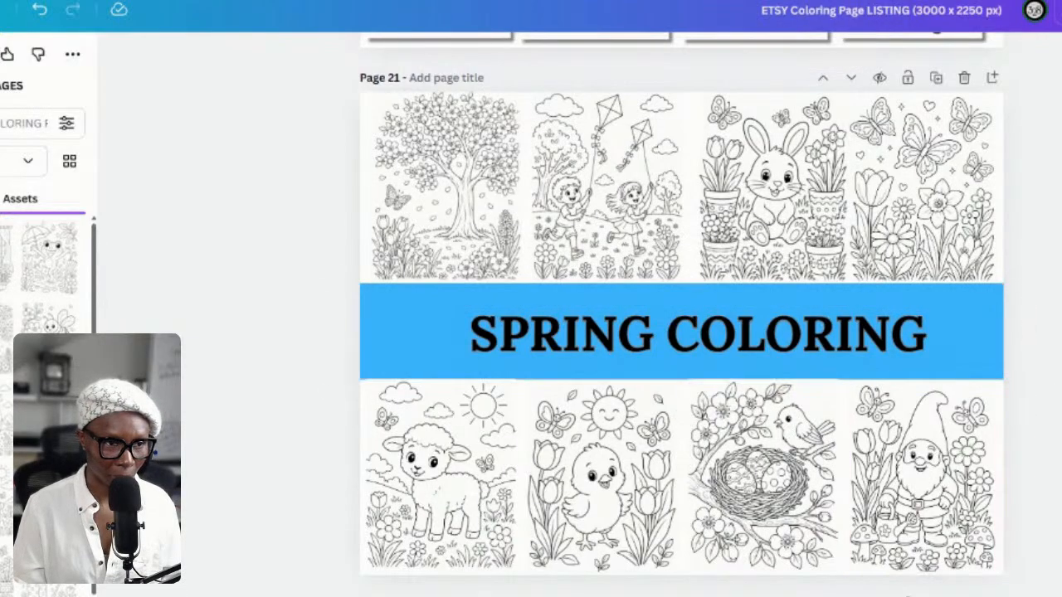
{"action": "left_click", "coordinate": [860, 383]}
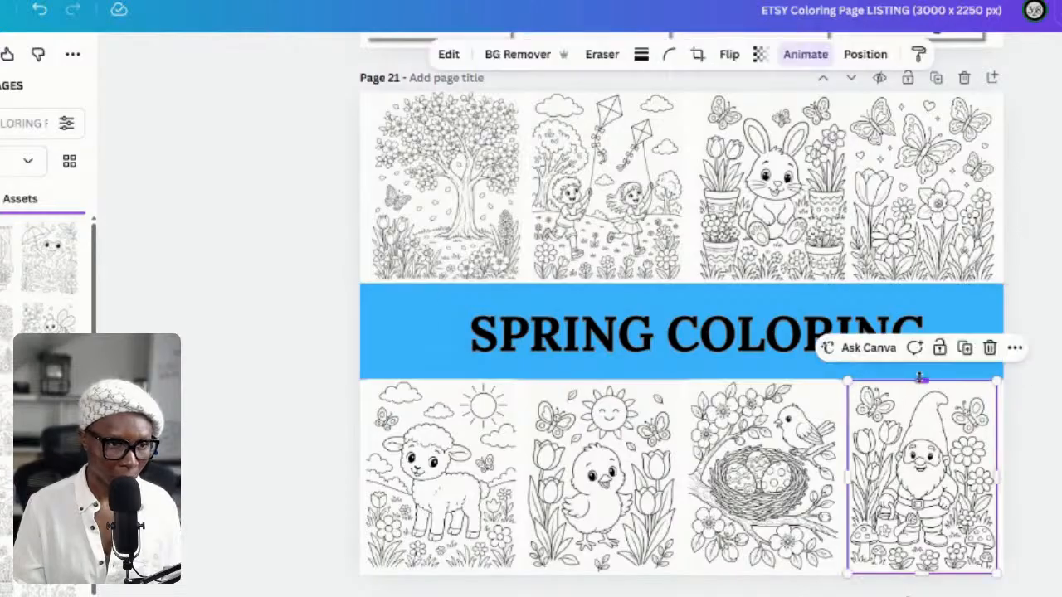
{"action": "left_click_drag", "start_coordinate": [923, 378], "coordinate": [926, 373]}
{"action": "left_click", "coordinate": [1031, 438]}
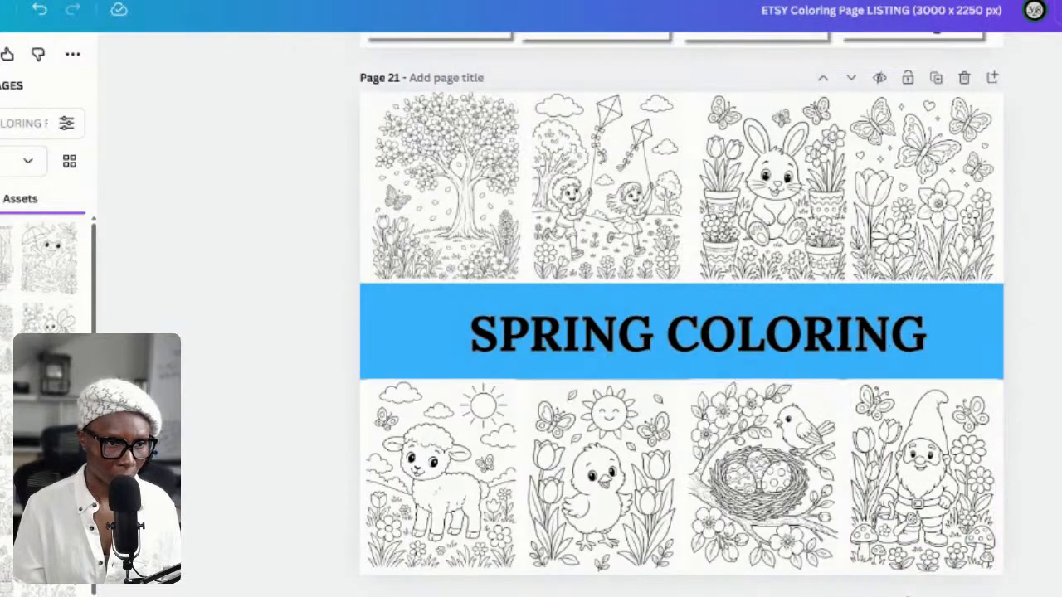
{"action": "left_click", "coordinate": [932, 445]}
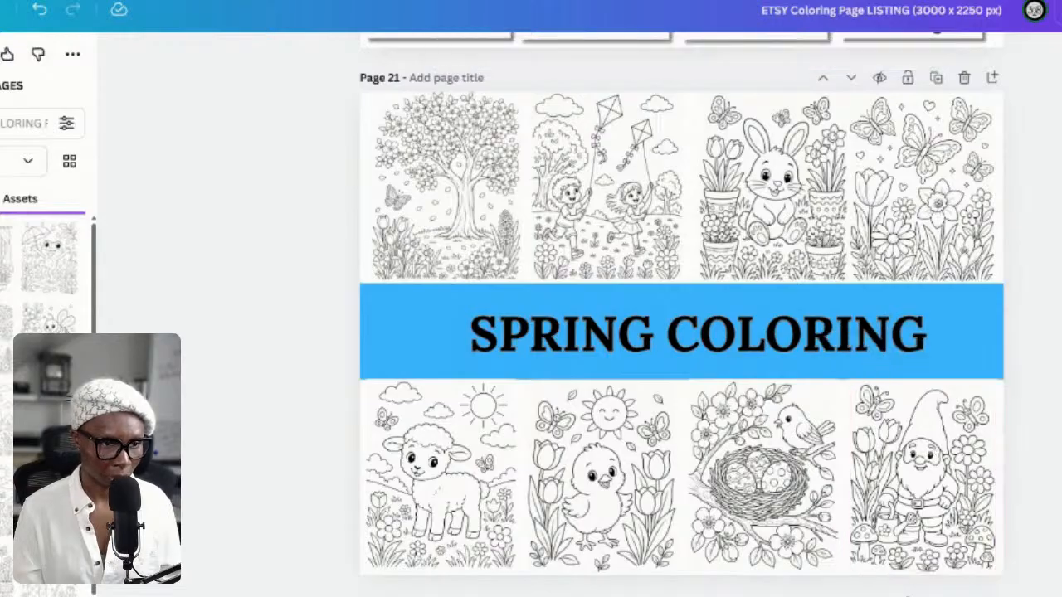
{"action": "left_click", "coordinate": [807, 390]}
{"action": "left_click_drag", "start_coordinate": [767, 377], "coordinate": [764, 382]}
{"action": "key", "text": "Escape"}
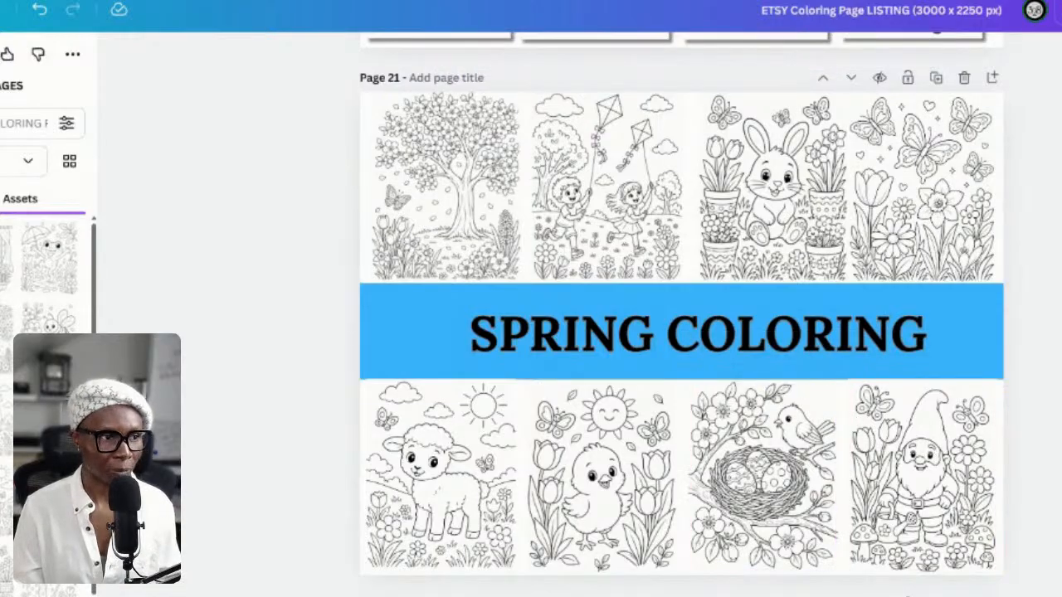
Change the color of page 21's heading banner to yellow
{"action": "left_click", "coordinate": [947, 353]}
{"action": "left_click", "coordinate": [961, 356]}
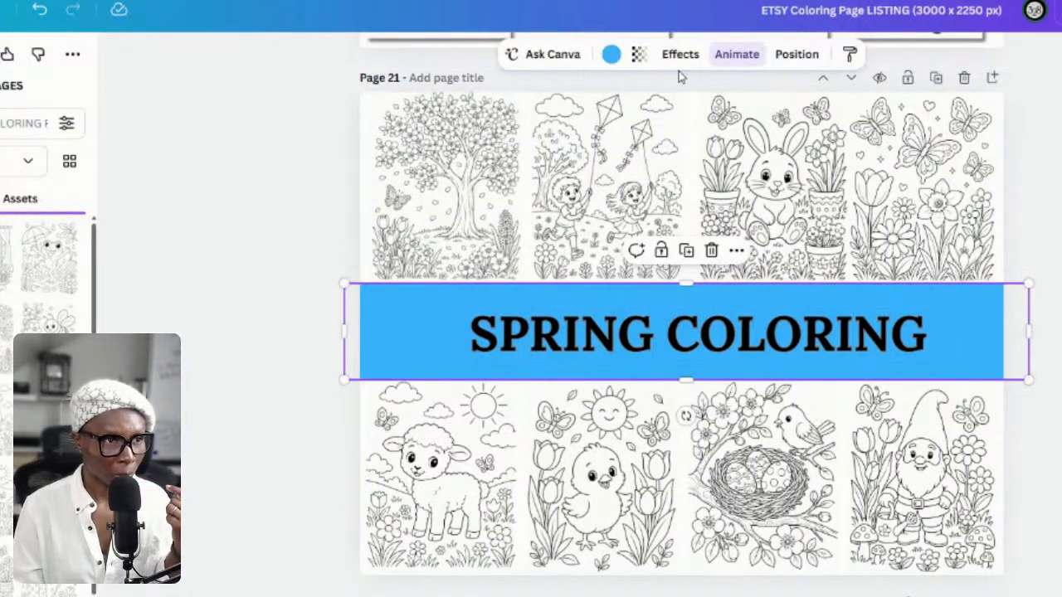
{"action": "left_click", "coordinate": [611, 54]}
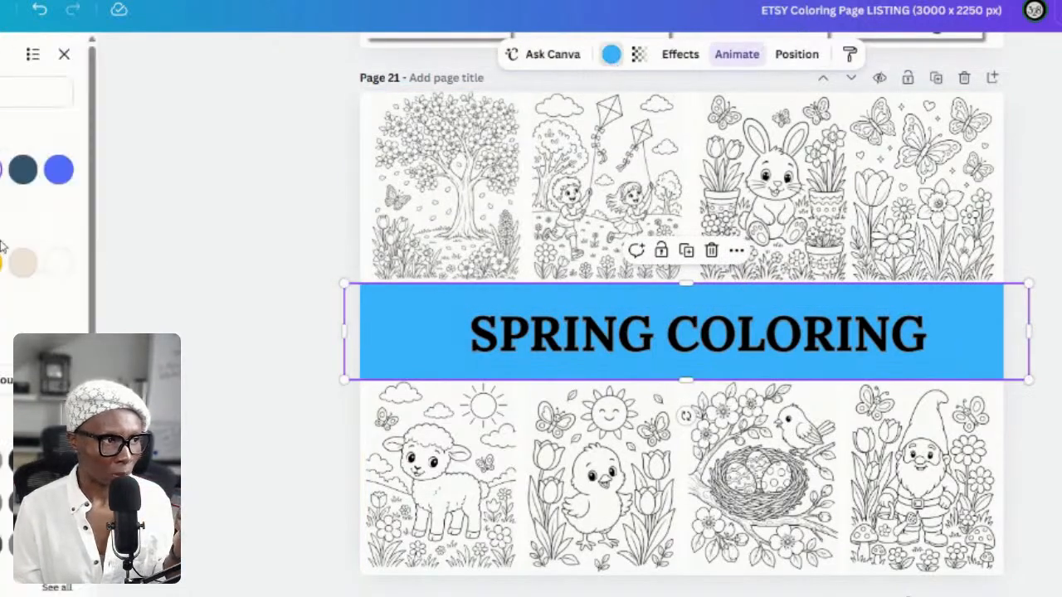
{"action": "scroll", "coordinate": [2, 246], "scroll_direction": "down", "scroll_amount": 5}
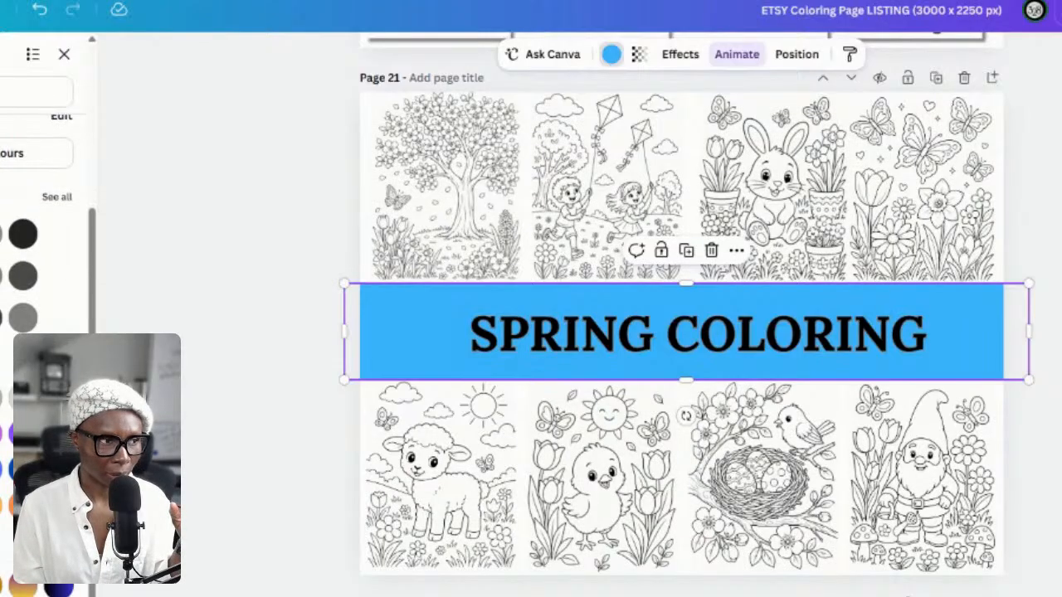
{"action": "left_click", "coordinate": [1, 506]}
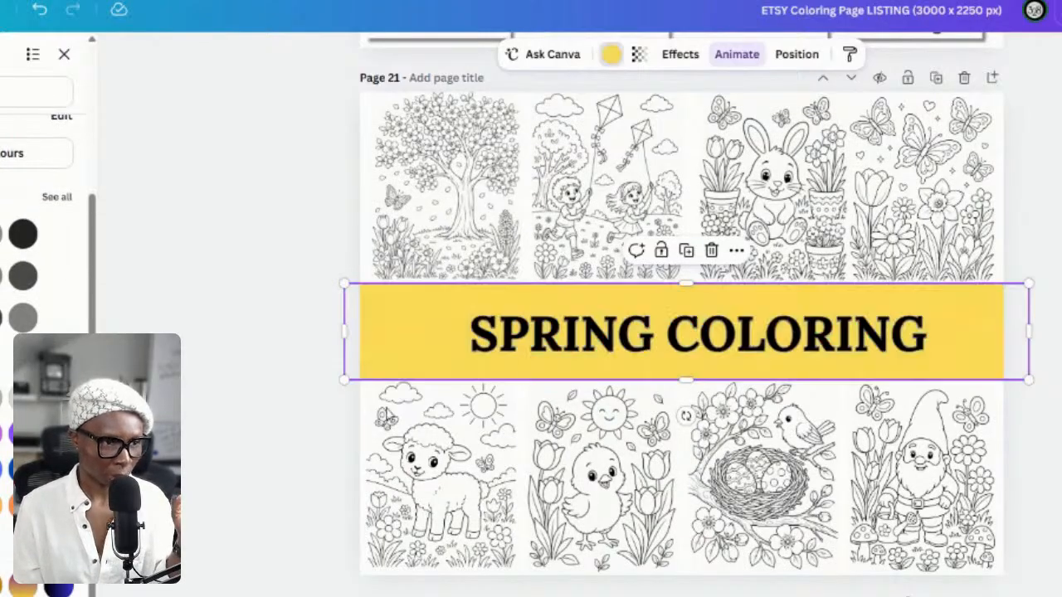
{"action": "left_click", "coordinate": [141, 490]}
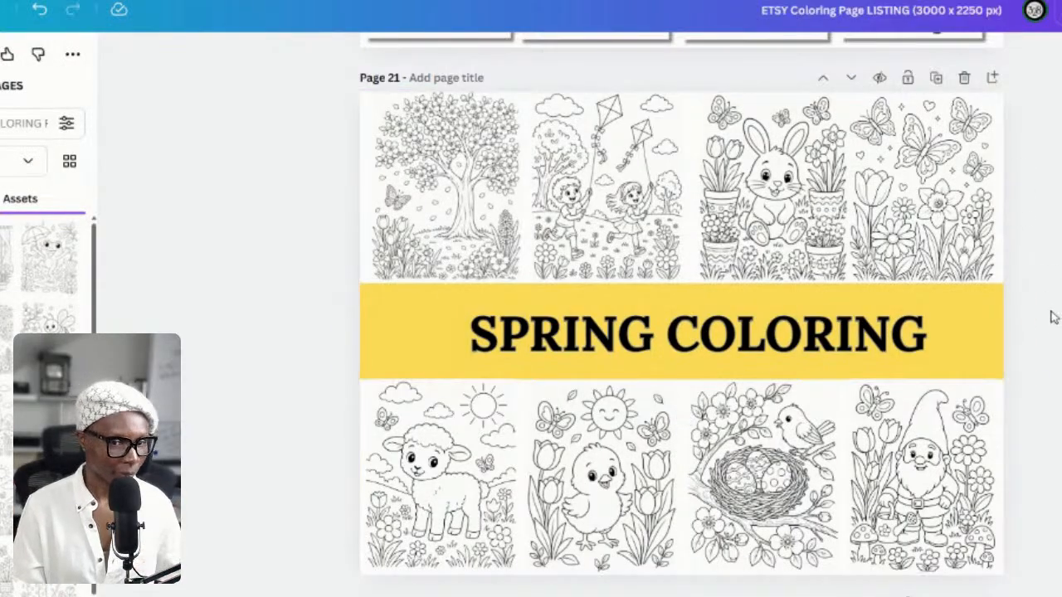
Open the animation options for the whole of page 21 and choose the Fun style
{"action": "scroll", "coordinate": [995, 338], "scroll_direction": "up", "scroll_amount": 2}
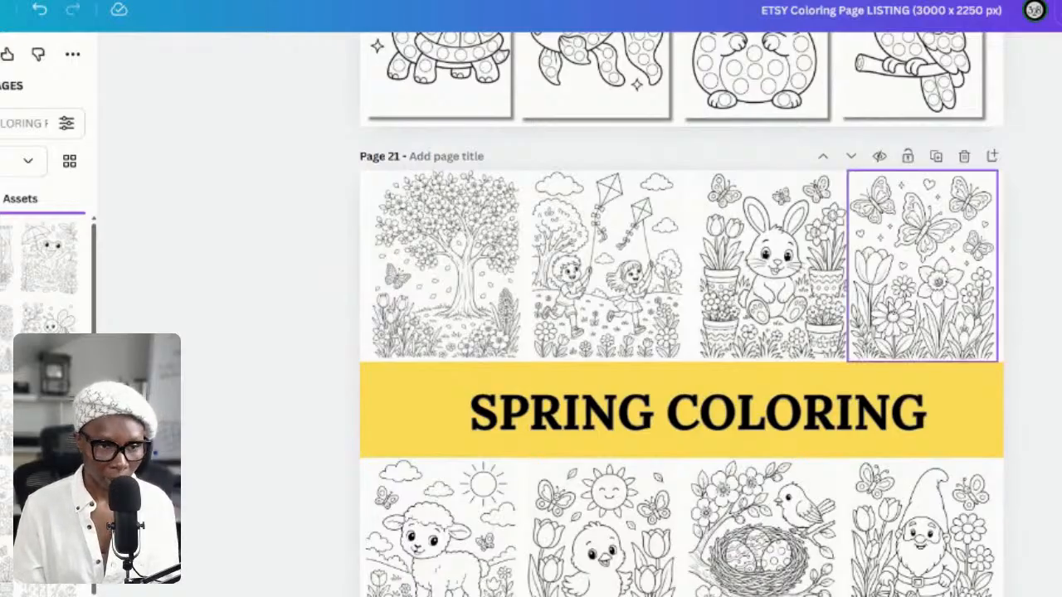
{"action": "scroll", "coordinate": [874, 381], "scroll_direction": "down", "scroll_amount": 2}
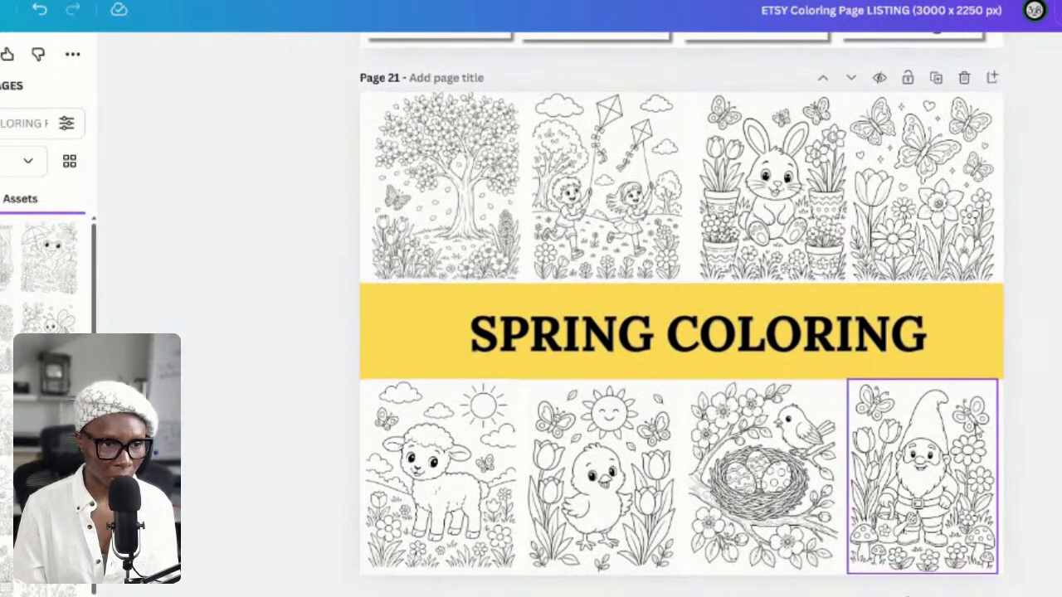
{"action": "left_click", "coordinate": [1002, 248]}
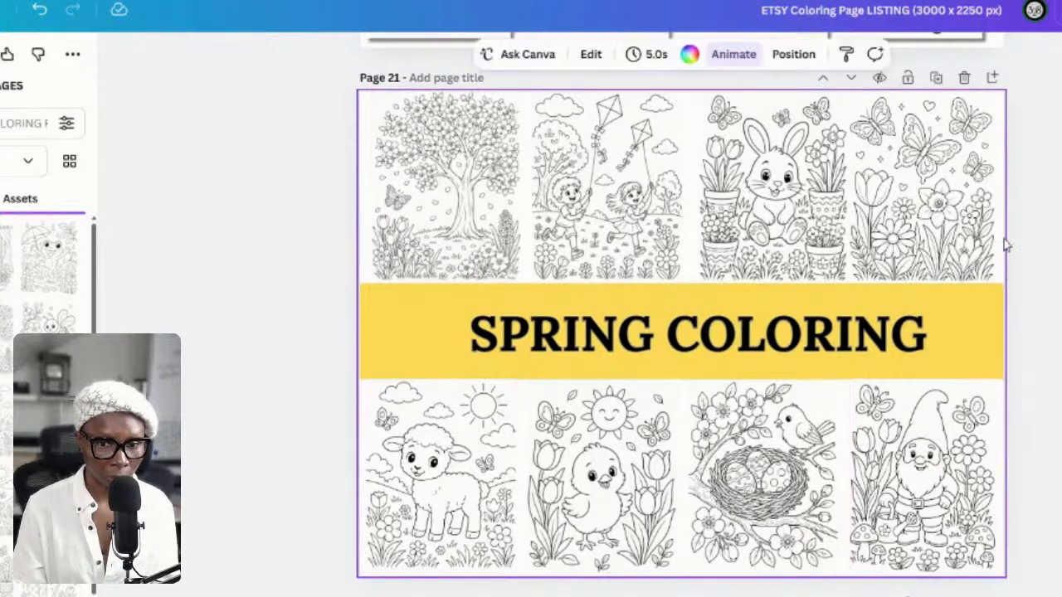
{"action": "left_click", "coordinate": [734, 54]}
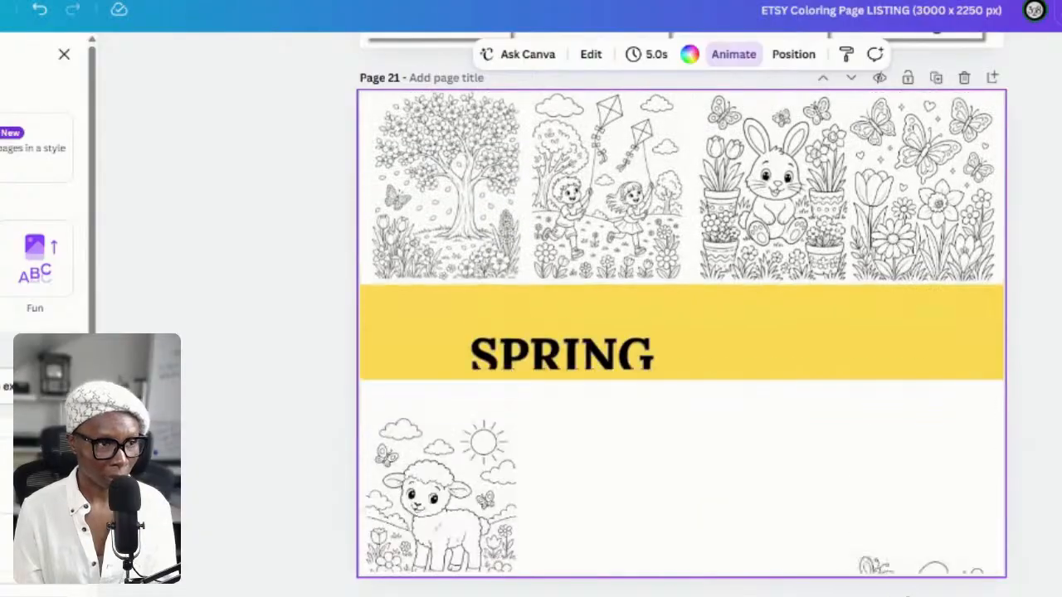
{"action": "left_click", "coordinate": [39, 277]}
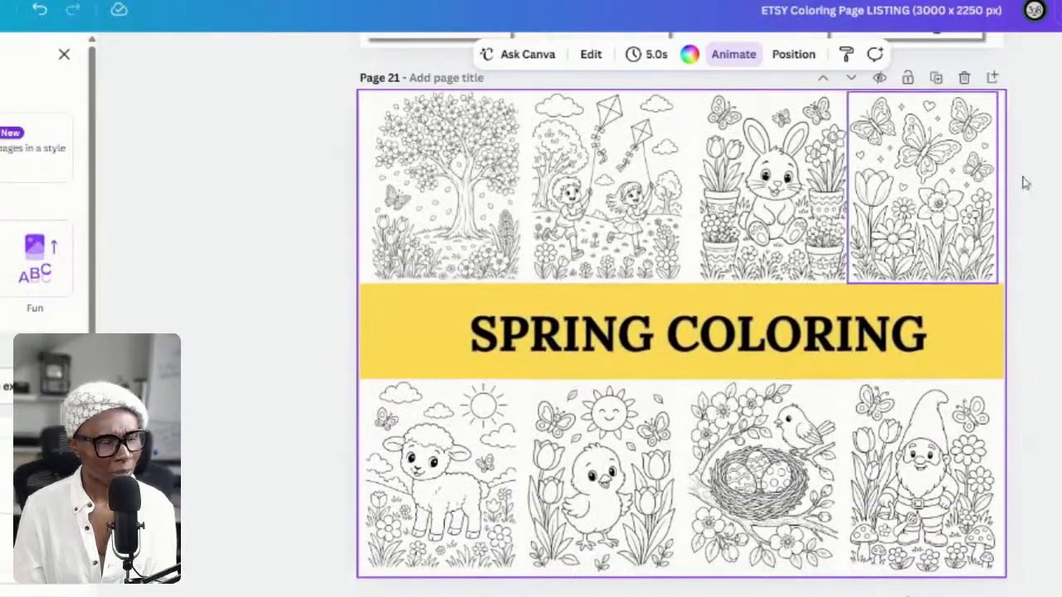
Download only the current page 21 as an MP4 video, then close the animation options
{"action": "left_click", "coordinate": [1061, 11]}
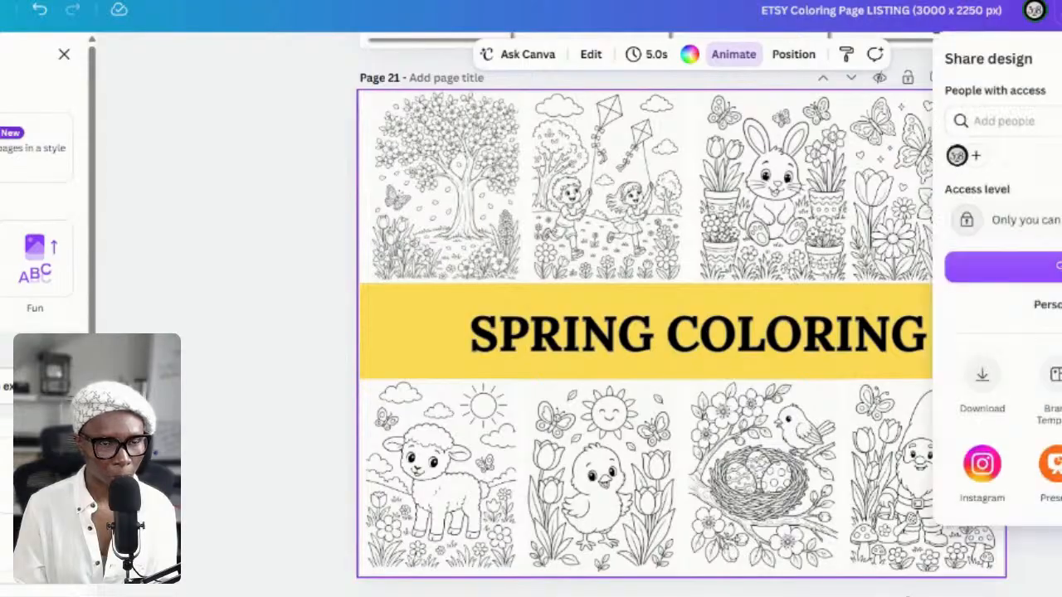
{"action": "left_click", "coordinate": [994, 380]}
{"action": "left_click", "coordinate": [1039, 134]}
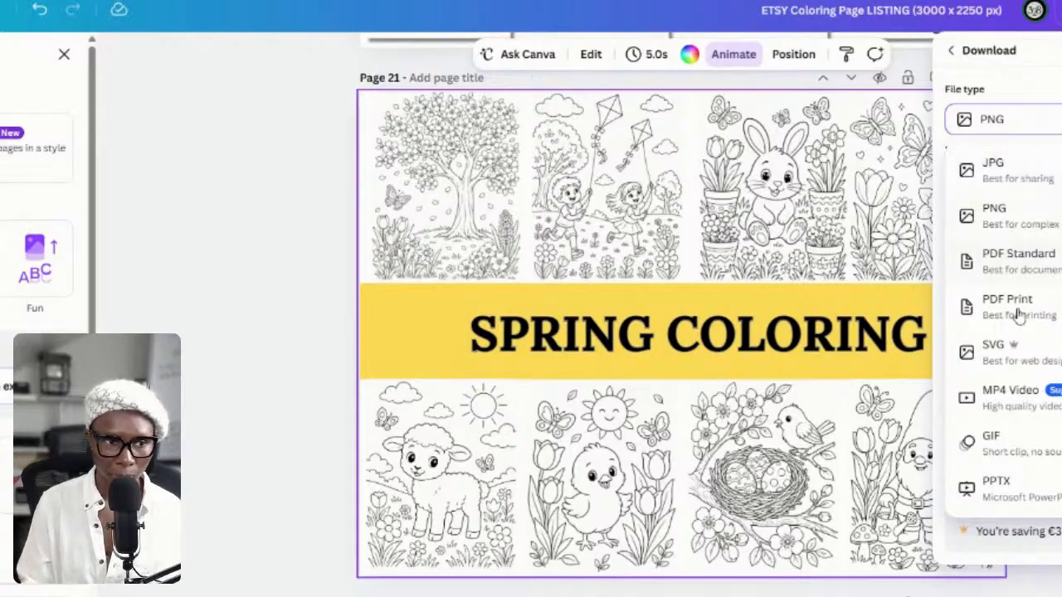
{"action": "left_click", "coordinate": [1014, 406]}
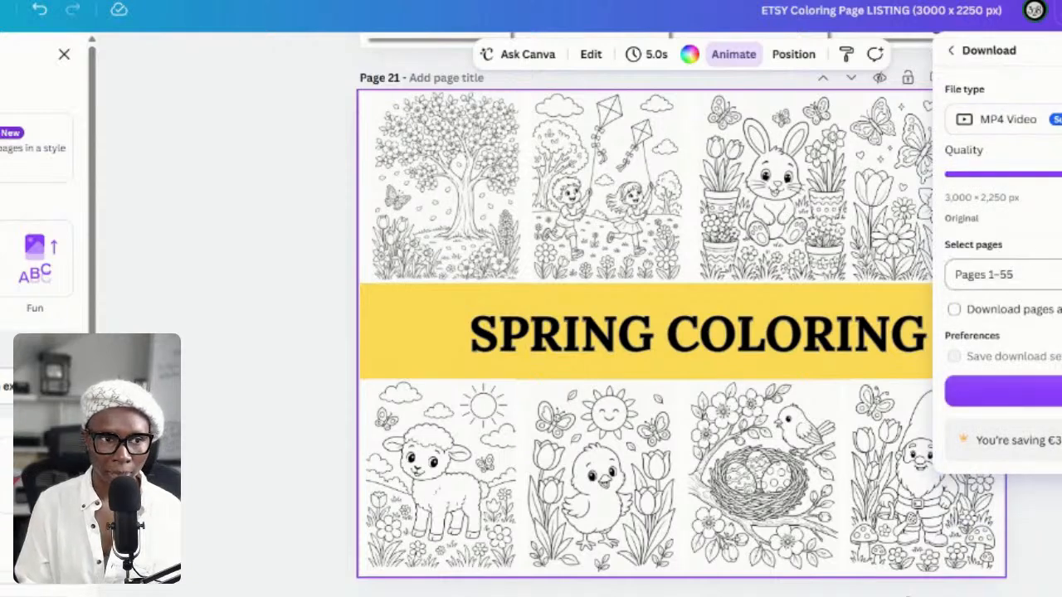
{"action": "left_click", "coordinate": [999, 274]}
{"action": "left_click", "coordinate": [1019, 350]}
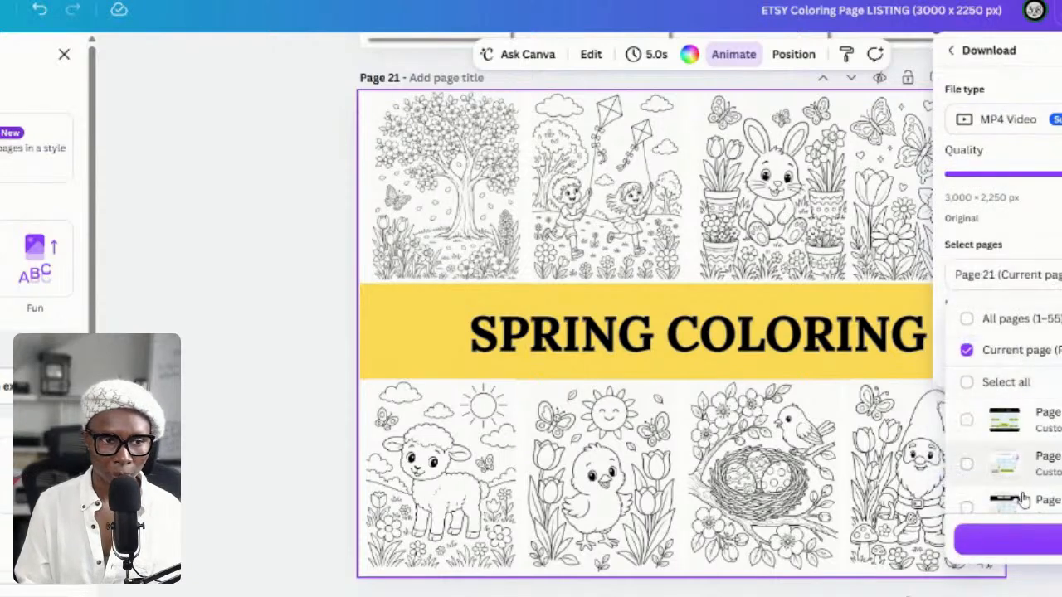
{"action": "scroll", "coordinate": [1023, 497], "scroll_direction": "down", "scroll_amount": 1}
{"action": "left_click", "coordinate": [1034, 541]}
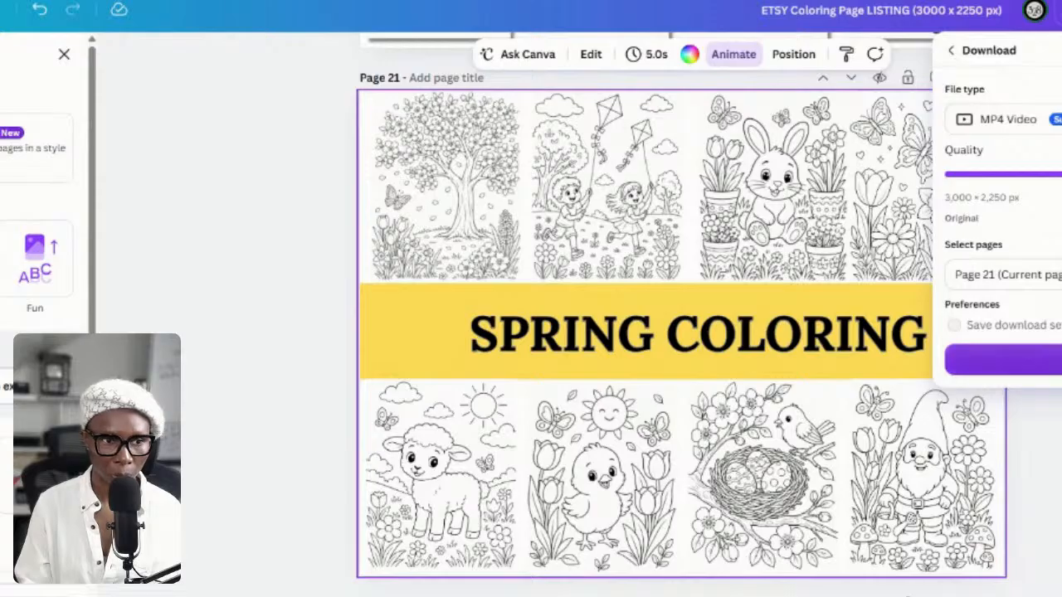
{"action": "left_click", "coordinate": [1008, 360]}
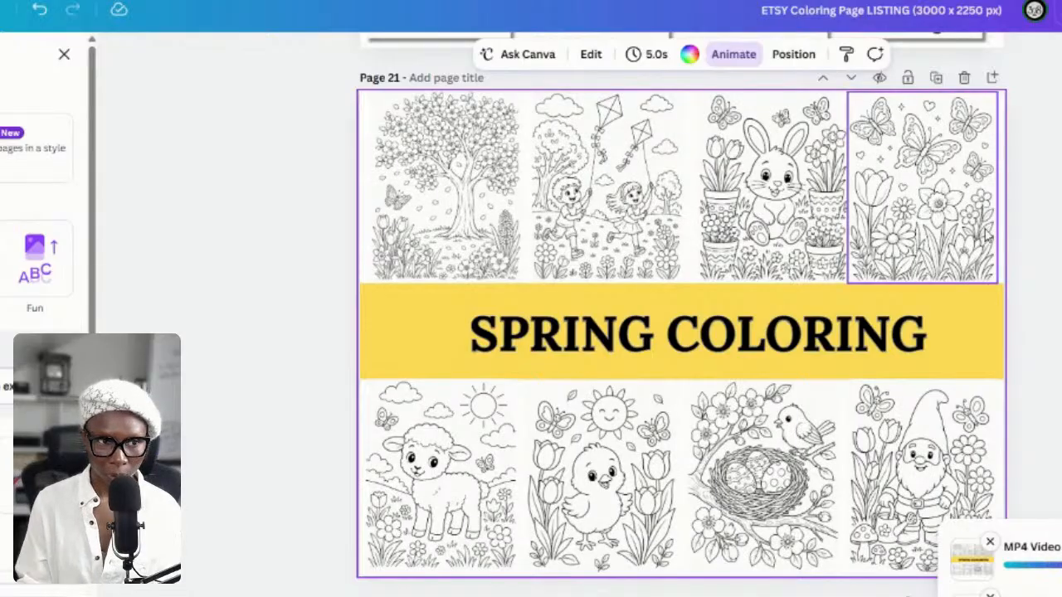
{"action": "left_click", "coordinate": [1018, 276]}
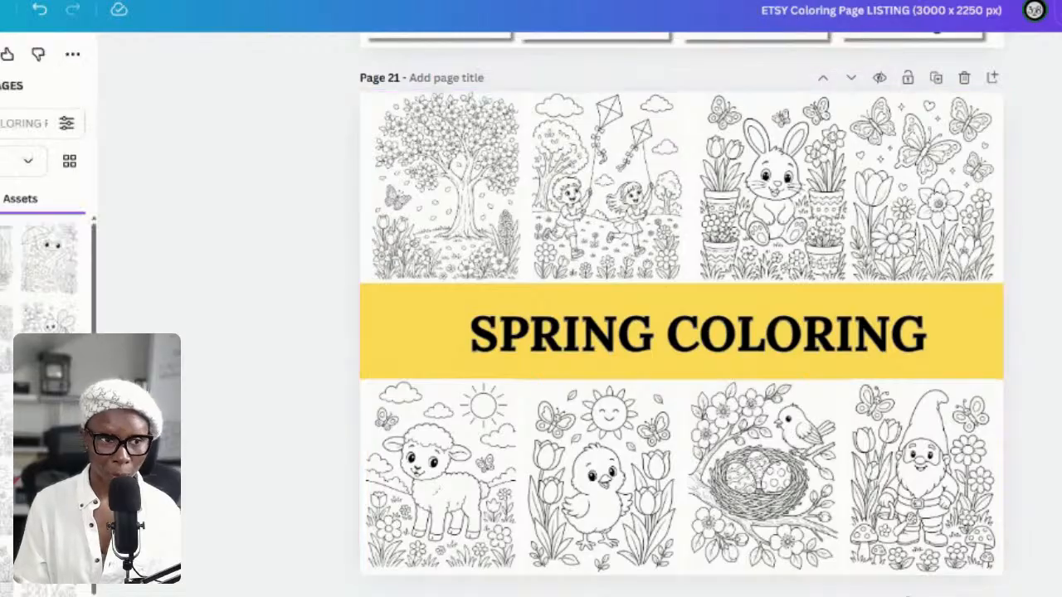
Download page 21 as a PNG image as well
{"action": "left_click", "coordinate": [1061, 10]}
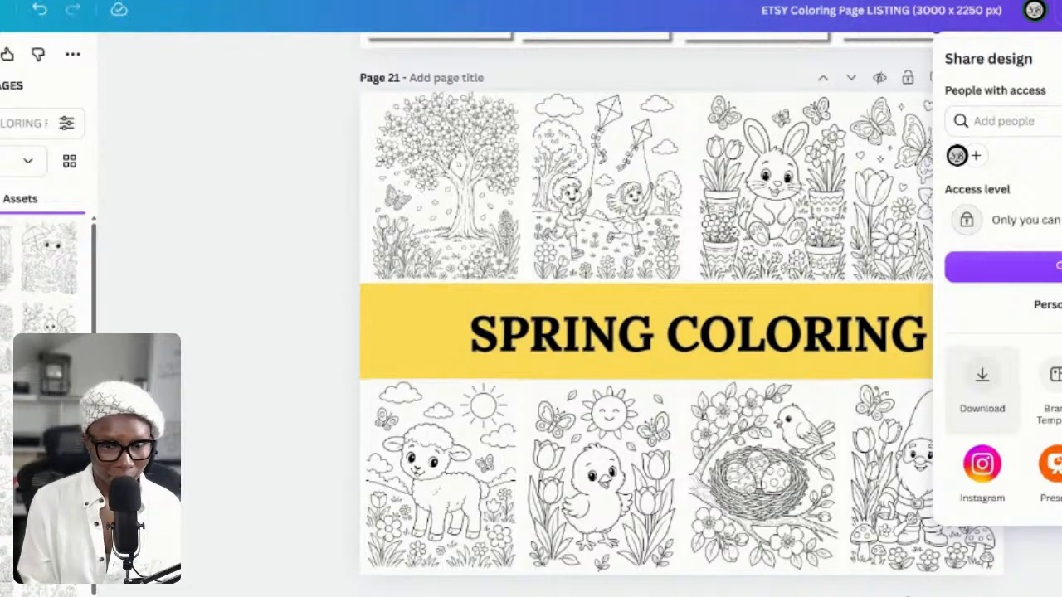
{"action": "left_click", "coordinate": [985, 376]}
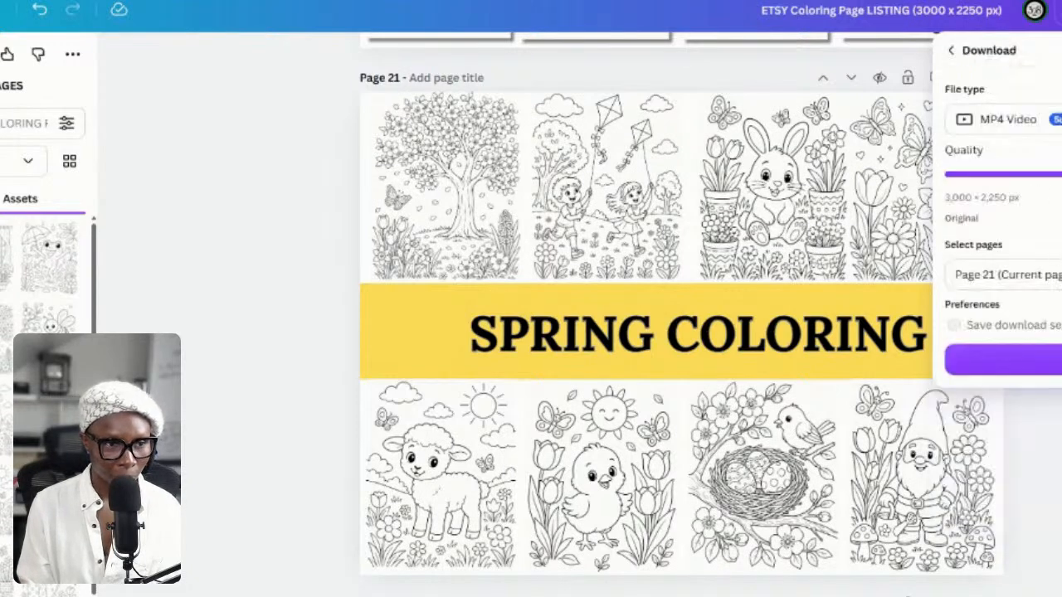
{"action": "left_click", "coordinate": [1033, 123]}
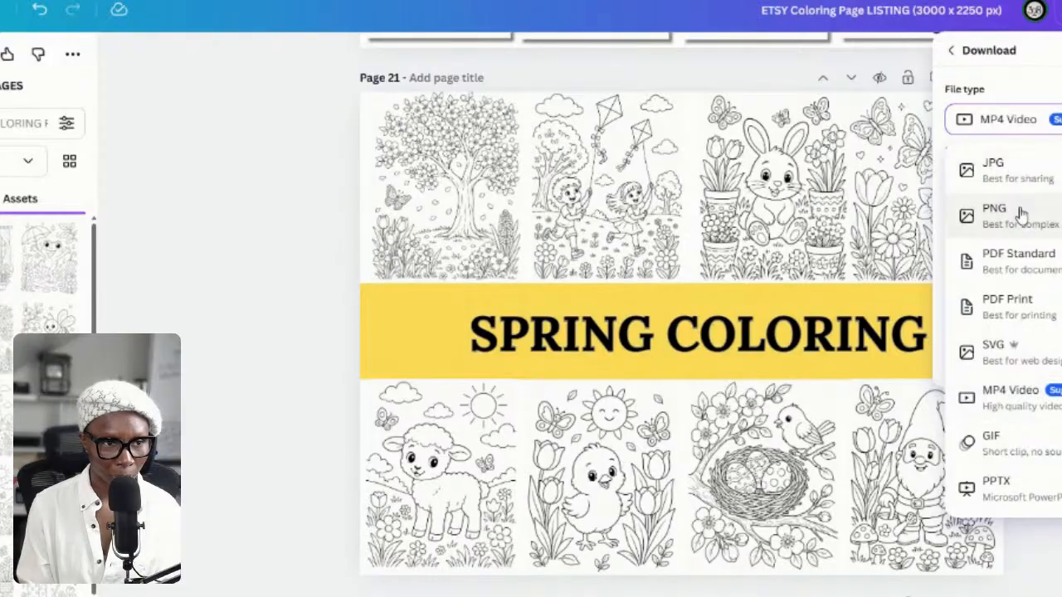
{"action": "left_click", "coordinate": [1020, 214]}
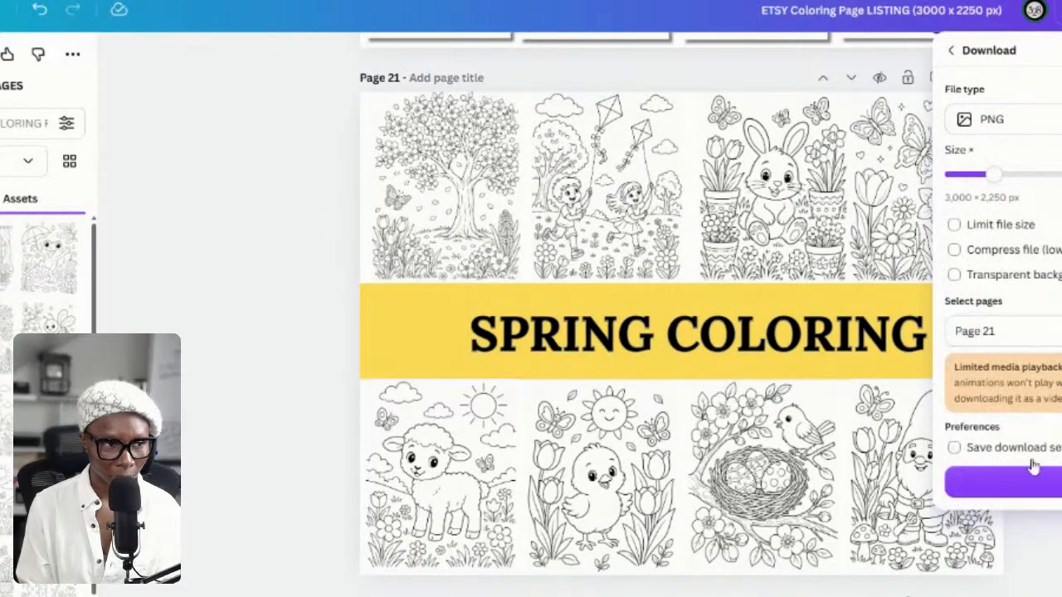
{"action": "left_click", "coordinate": [1033, 484]}
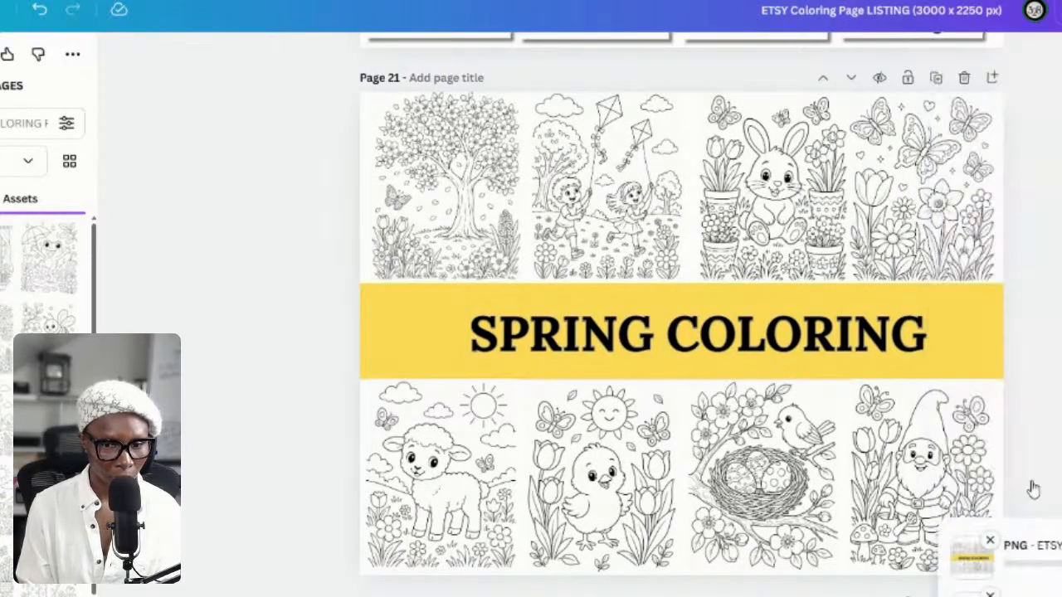
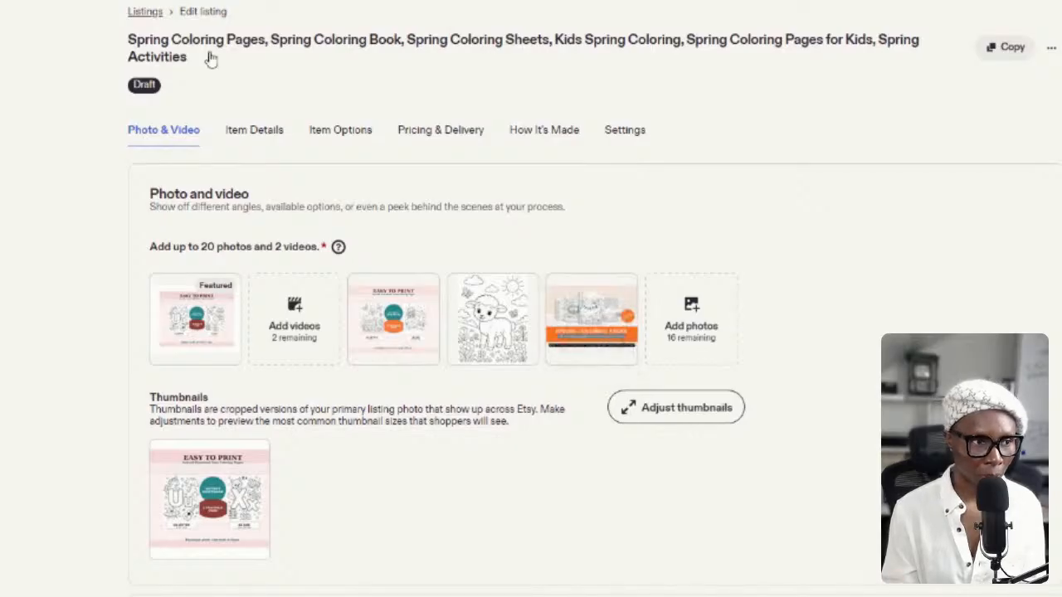
In the Etsy draft listing, make the orange Spring Coloring Pages mockup the first photo and preview the Spring Coloring video
{"action": "left_click_drag", "start_coordinate": [612, 322], "coordinate": [211, 320]}
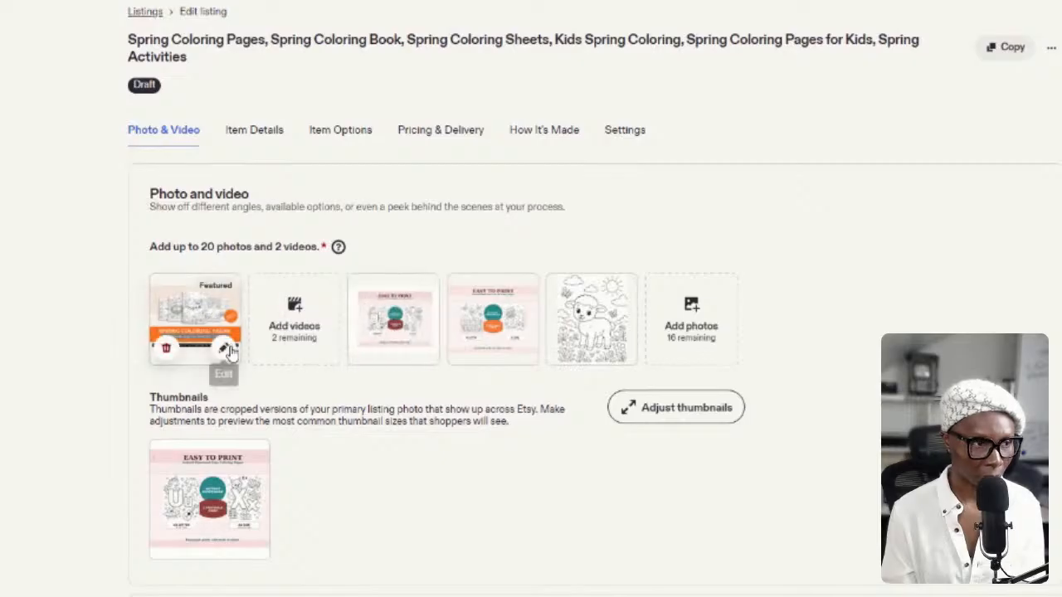
{"action": "left_click", "coordinate": [224, 350]}
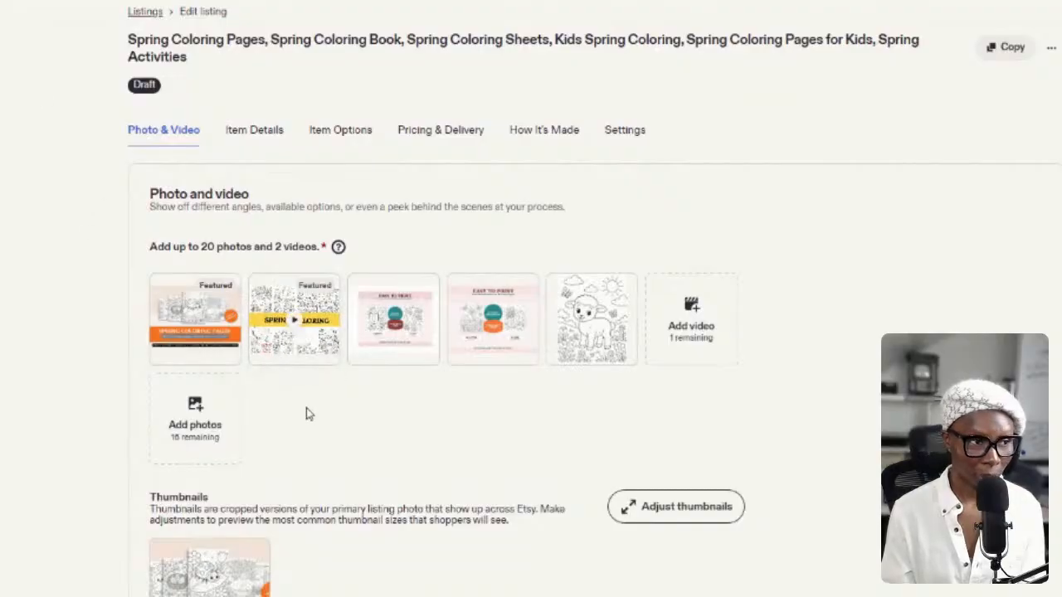
{"action": "mouse_move", "coordinate": [303, 339]}
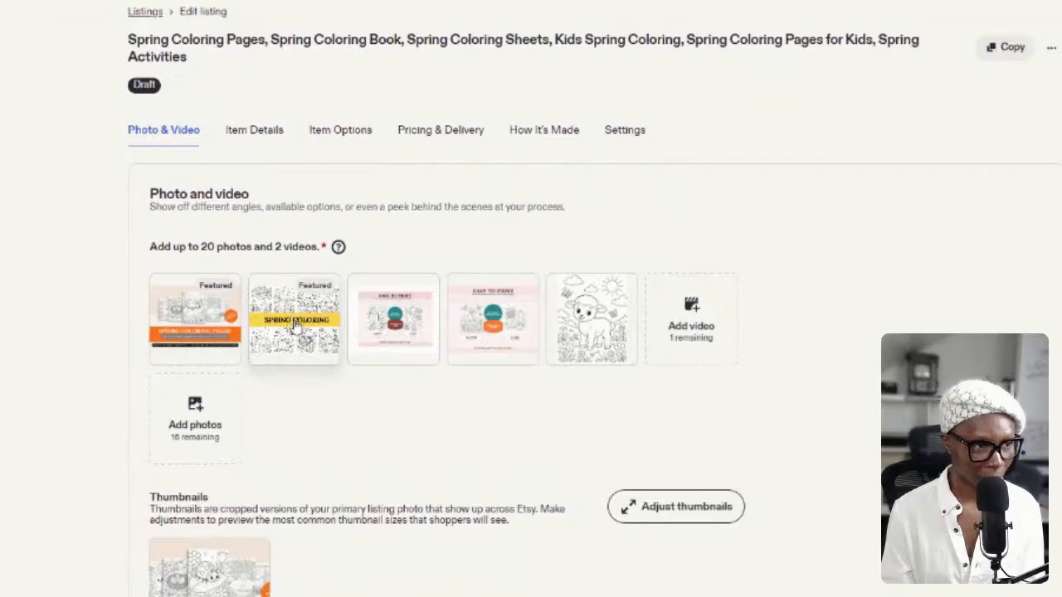
{"action": "left_click", "coordinate": [296, 325]}
{"action": "left_click", "coordinate": [503, 334]}
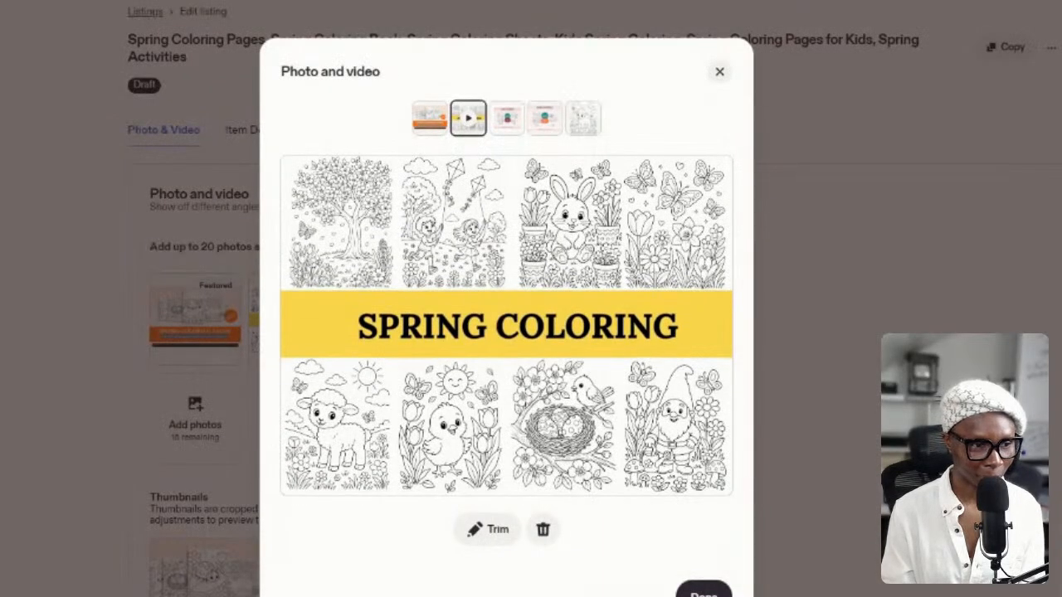
{"action": "left_click", "coordinate": [703, 592]}
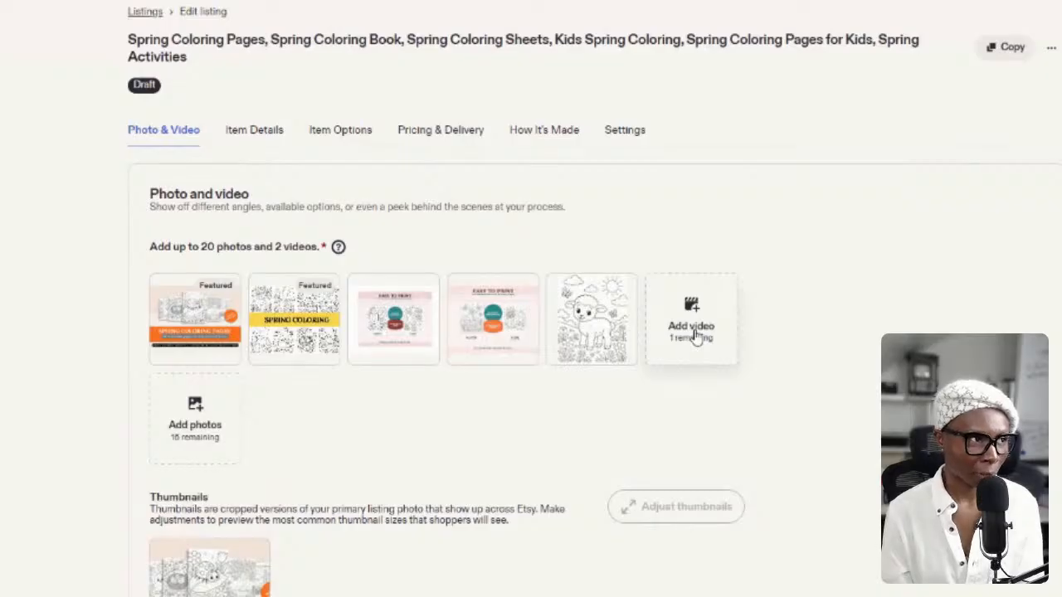
Add the yellow-banner Spring Coloring image to the listing photos and delete the Easy to Print image with the alphabet pages
{"action": "double_click", "coordinate": [410, 227]}
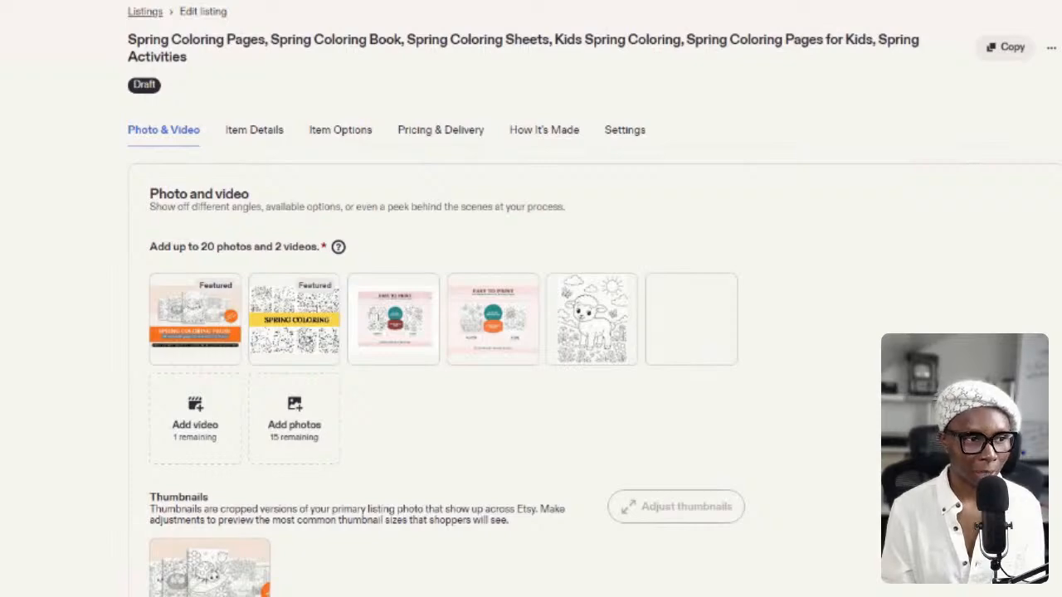
{"action": "left_click", "coordinate": [597, 330]}
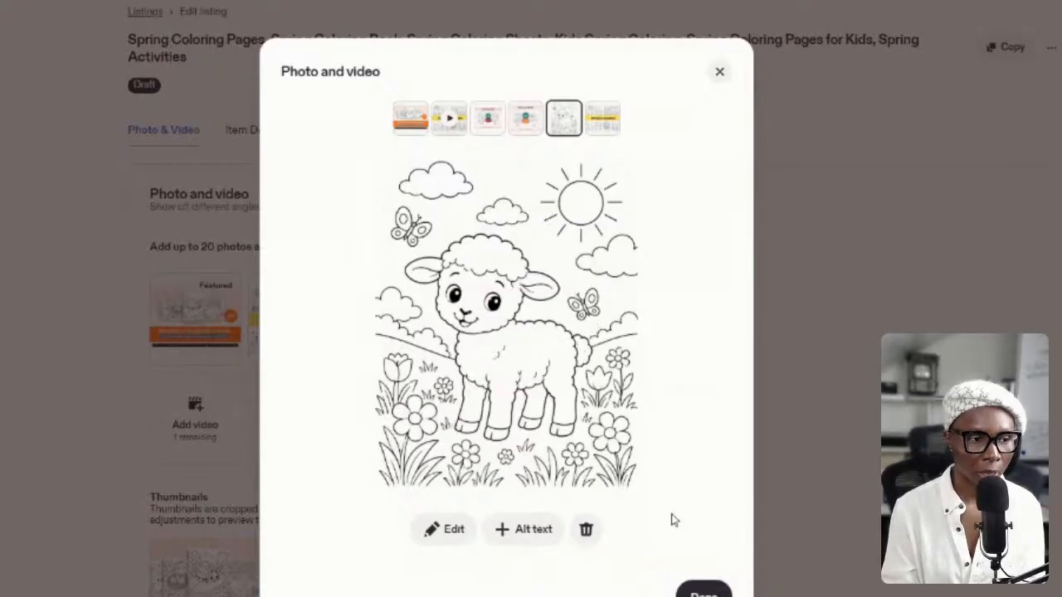
{"action": "left_click", "coordinate": [705, 593]}
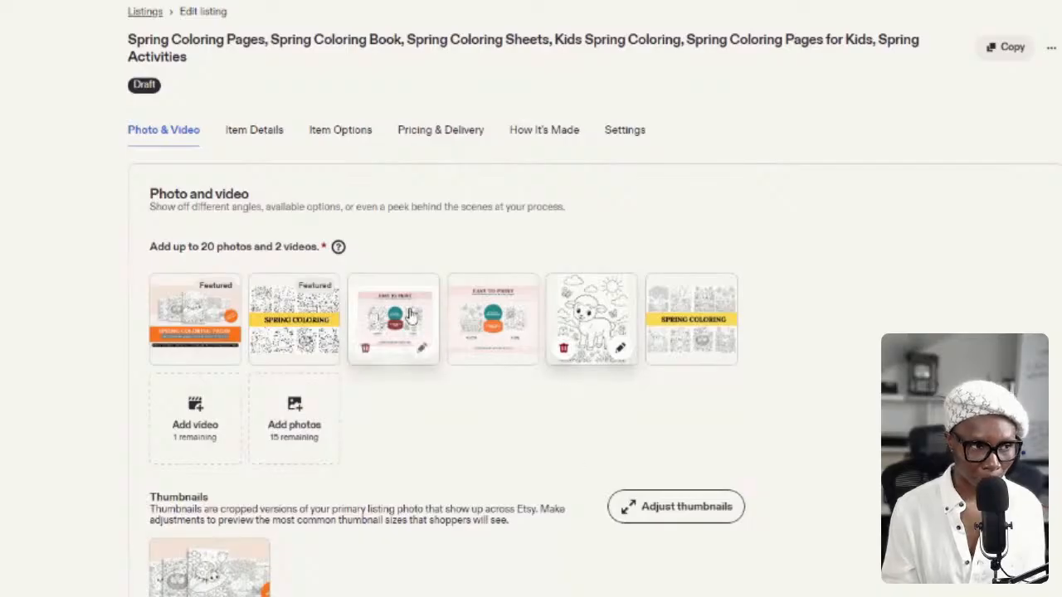
{"action": "left_click", "coordinate": [366, 349]}
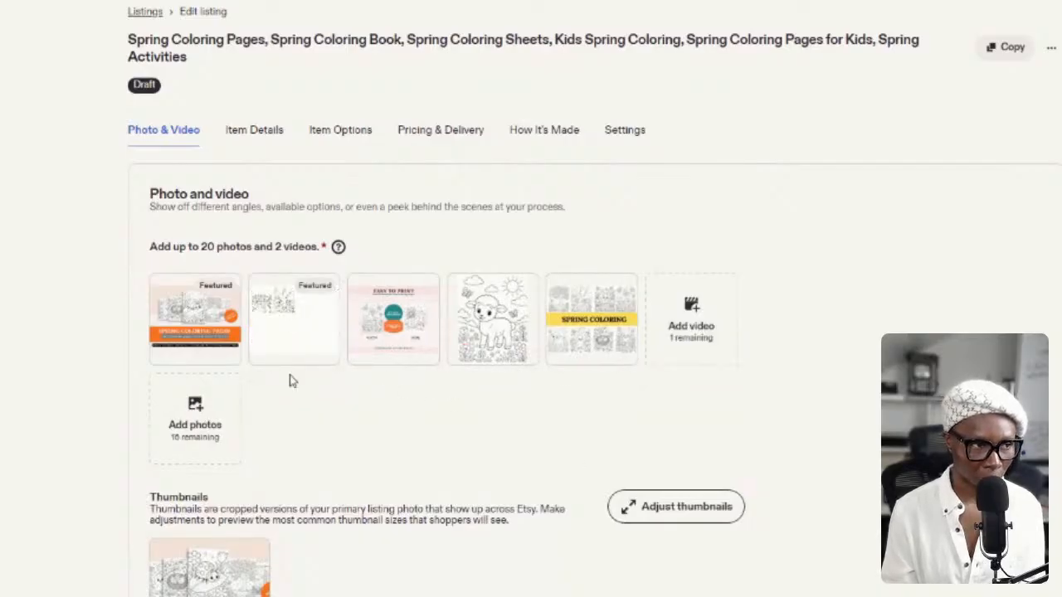
View the orange cover mockup and the remaining Easy to Print image enlarged to check the listing photos
{"action": "left_click", "coordinate": [204, 319]}
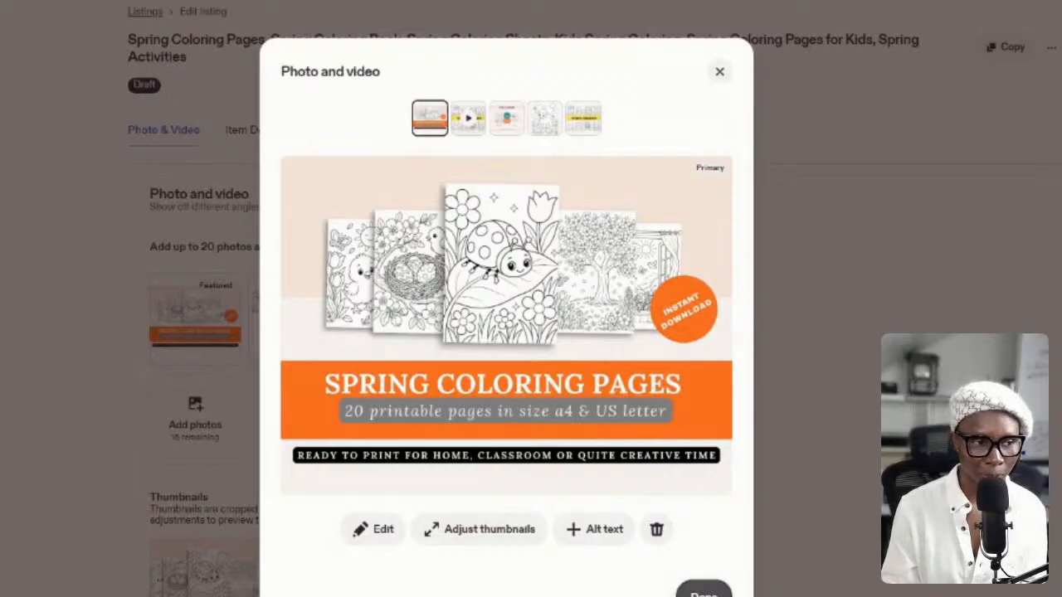
{"action": "left_click", "coordinate": [703, 591]}
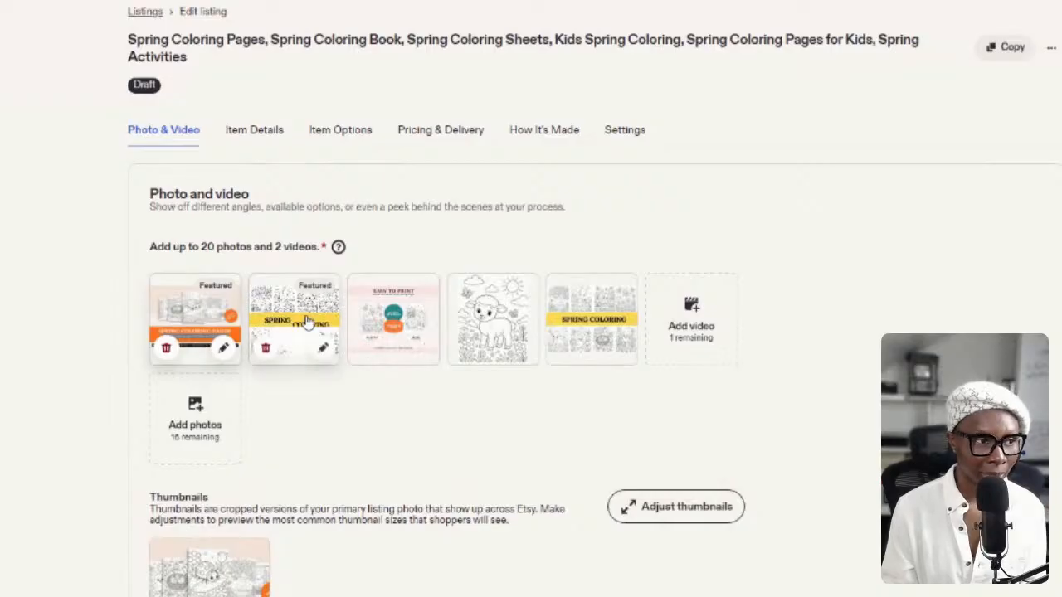
{"action": "left_click", "coordinate": [408, 323]}
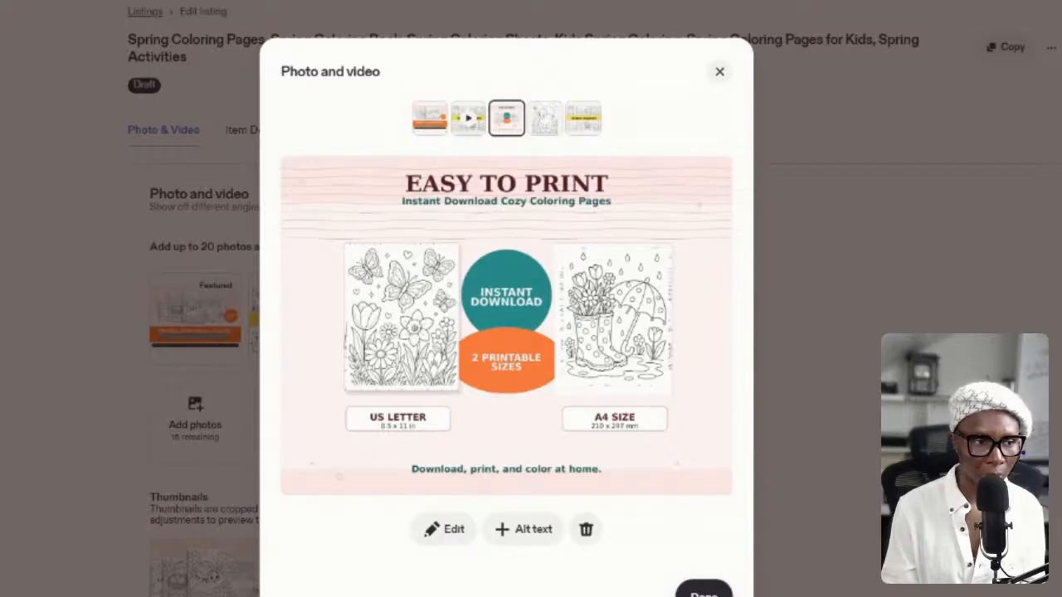
{"action": "left_click", "coordinate": [704, 593]}
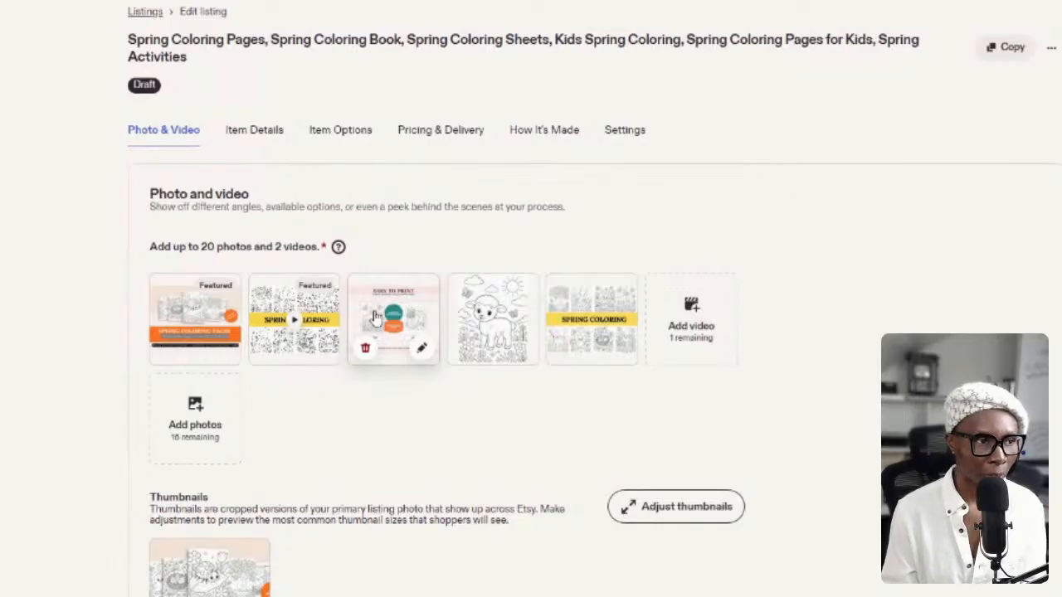
{"action": "mouse_move", "coordinate": [598, 327]}
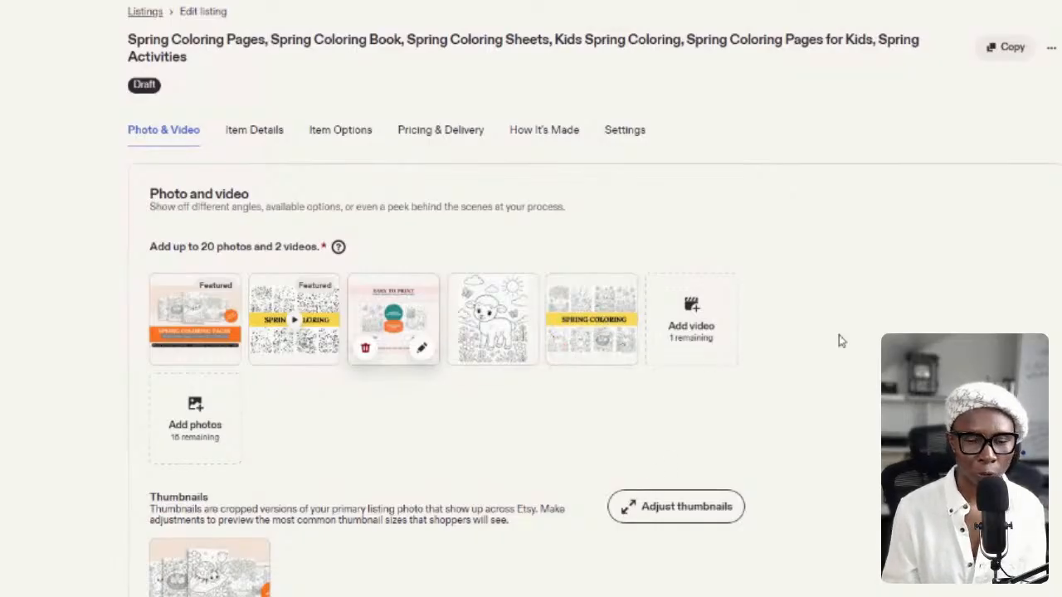
Switch to the Etsy shop search and look up the keyword suggestions for "spring coloring page"
{"action": "scroll", "coordinate": [848, 340], "scroll_direction": "down", "scroll_amount": 5}
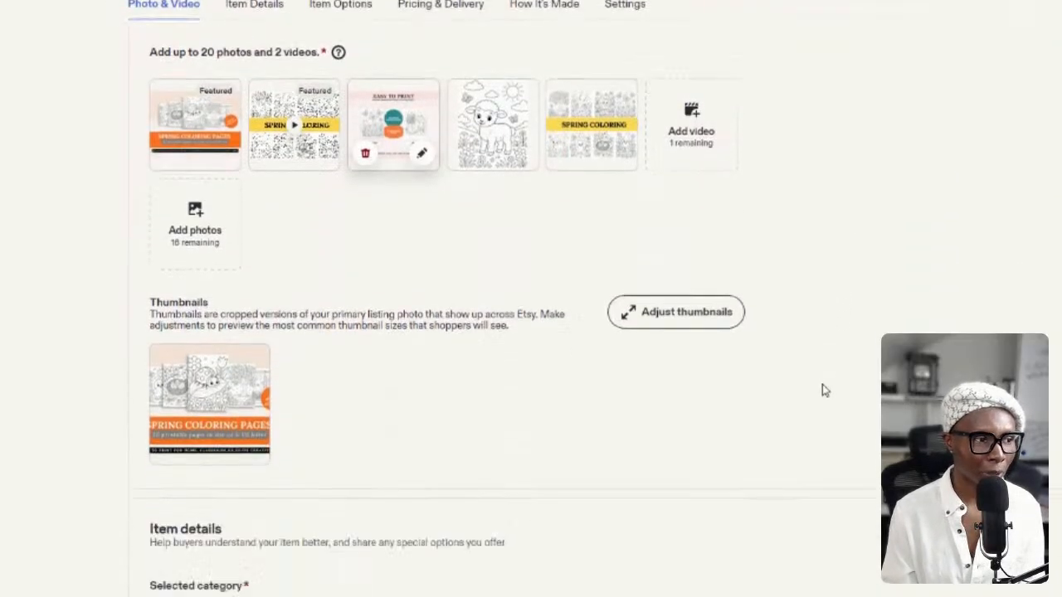
{"action": "scroll", "coordinate": [817, 381], "scroll_direction": "down", "scroll_amount": 3}
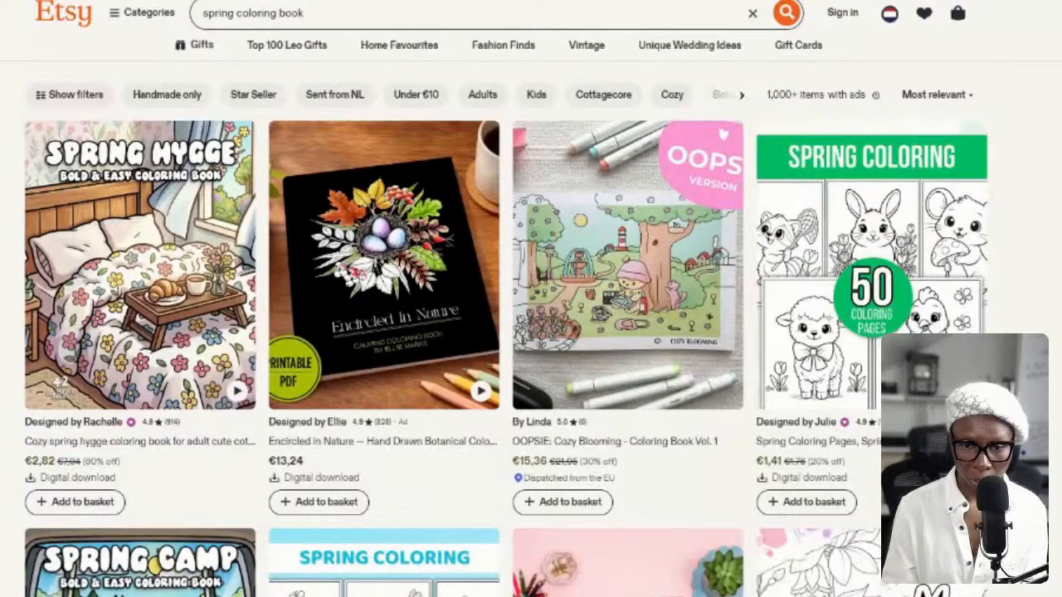
{"action": "left_click", "coordinate": [305, 13]}
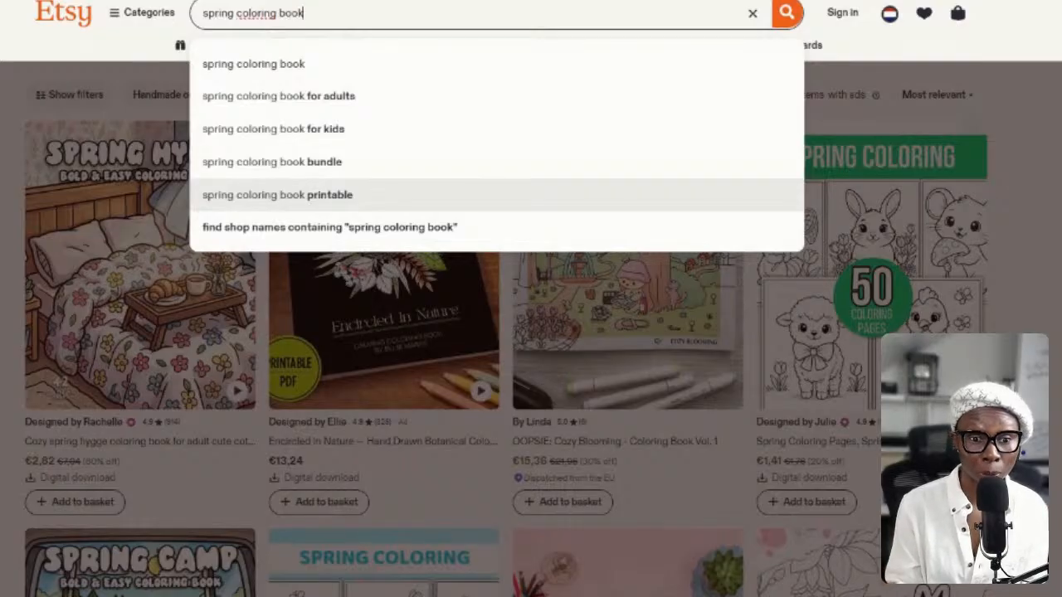
{"action": "key", "text": "BackSpace"}
{"action": "key", "text": "BackSpace"}
{"action": "key", "text": "BackSpace"}
{"action": "key", "text": "BackSpace"}
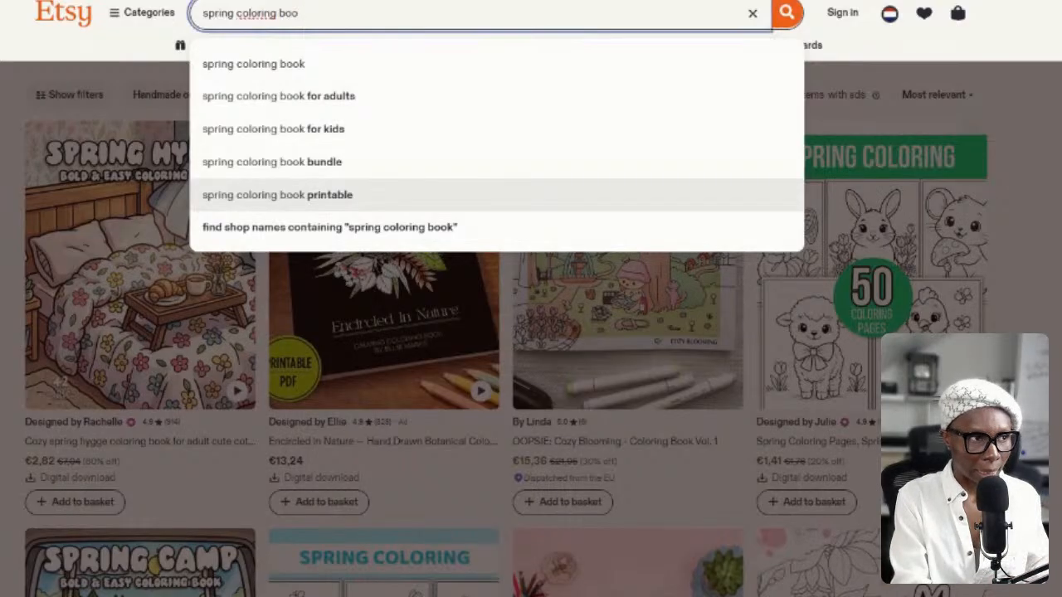
{"action": "type", "text": "page"}
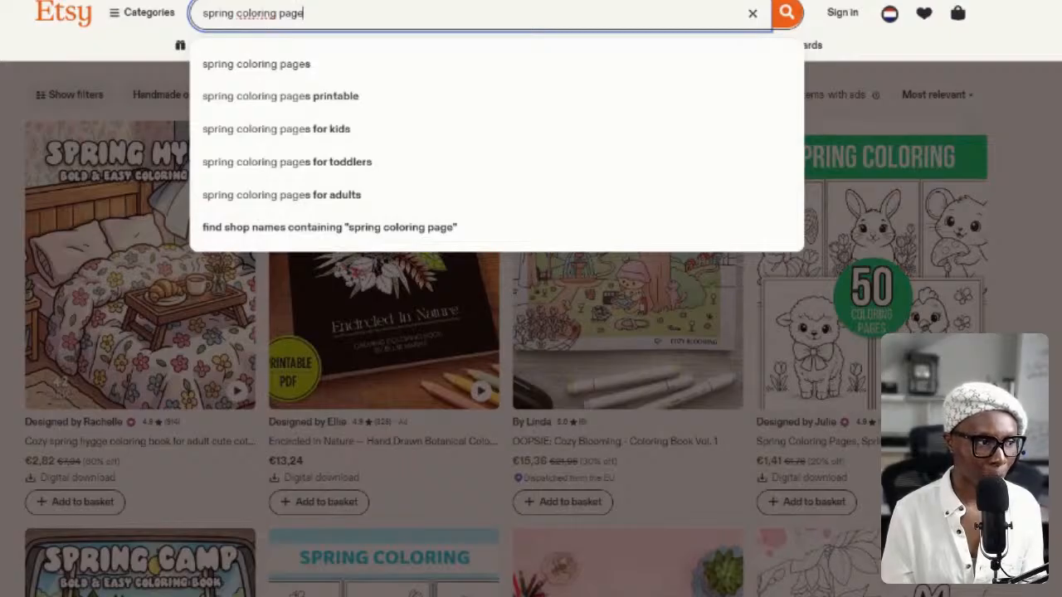
{"action": "key", "text": "Escape"}
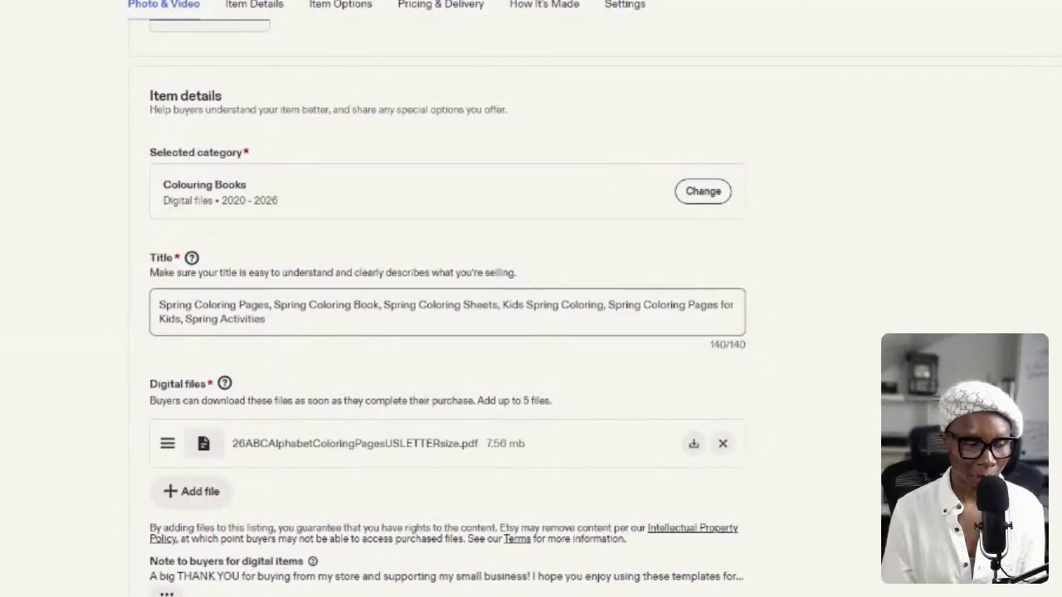
Review the Etsy listing's title and read through the description's contents, features and printable sizes
{"action": "left_click", "coordinate": [267, 319]}
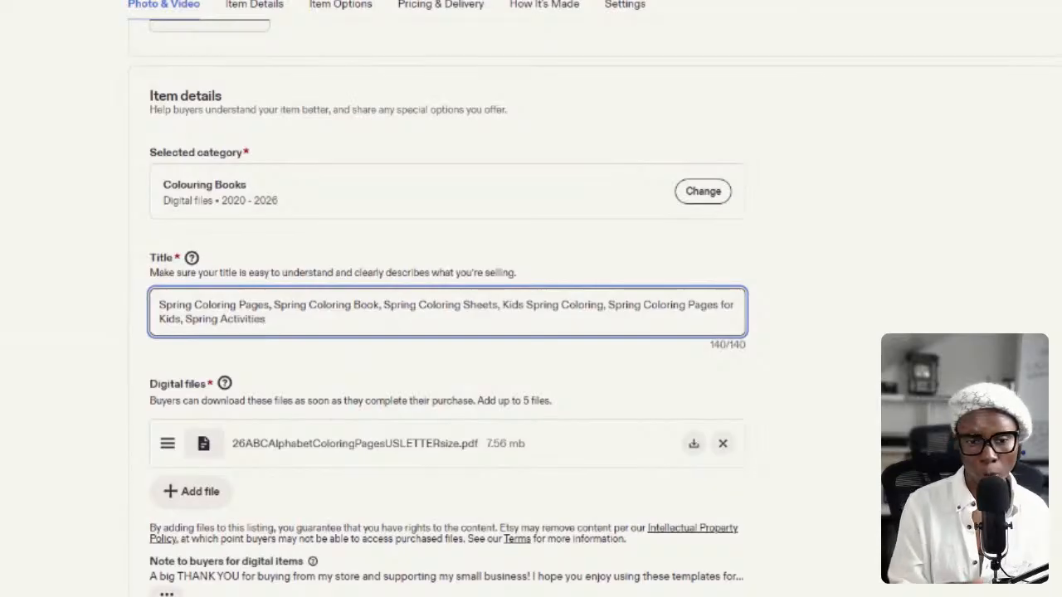
{"action": "scroll", "coordinate": [531, 370], "scroll_direction": "down", "scroll_amount": 4}
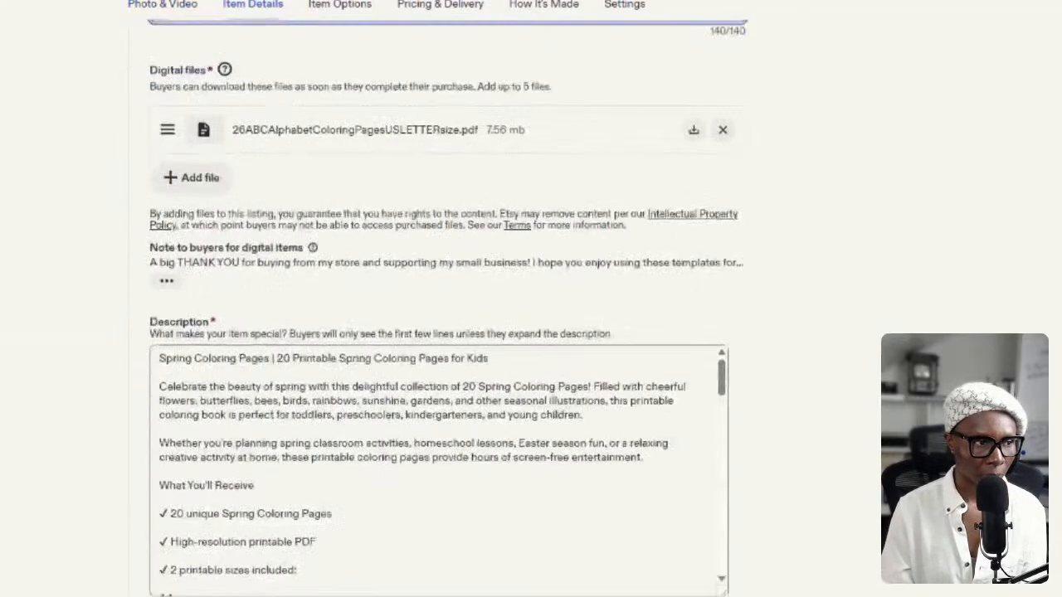
{"action": "scroll", "coordinate": [438, 465], "scroll_direction": "down", "scroll_amount": 3}
{"action": "scroll", "coordinate": [438, 464], "scroll_direction": "up", "scroll_amount": 5}
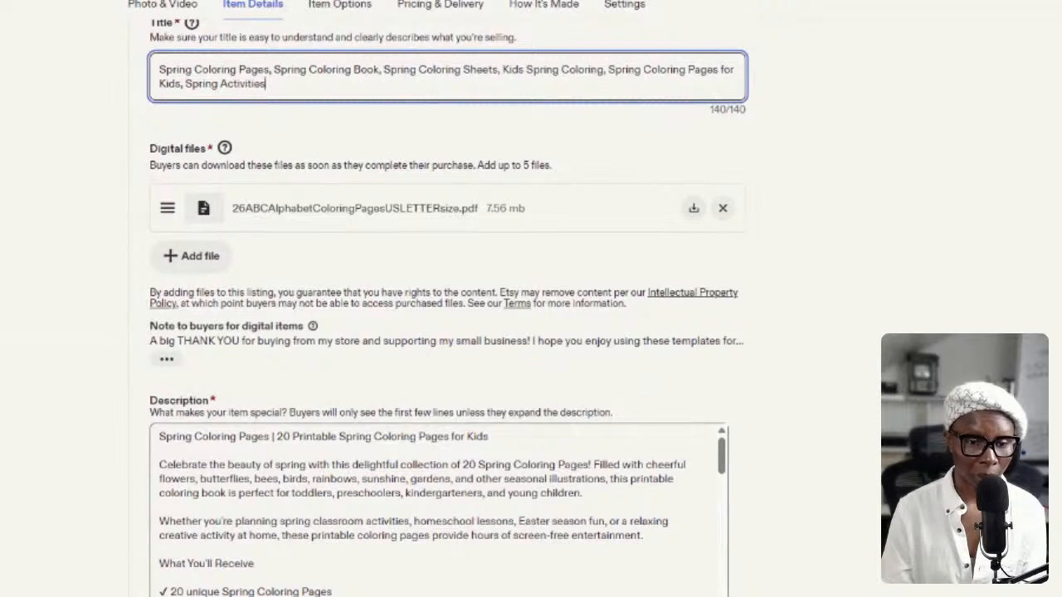
{"action": "scroll", "coordinate": [438, 510], "scroll_direction": "down", "scroll_amount": 3}
{"action": "scroll", "coordinate": [439, 511], "scroll_direction": "up", "scroll_amount": 3}
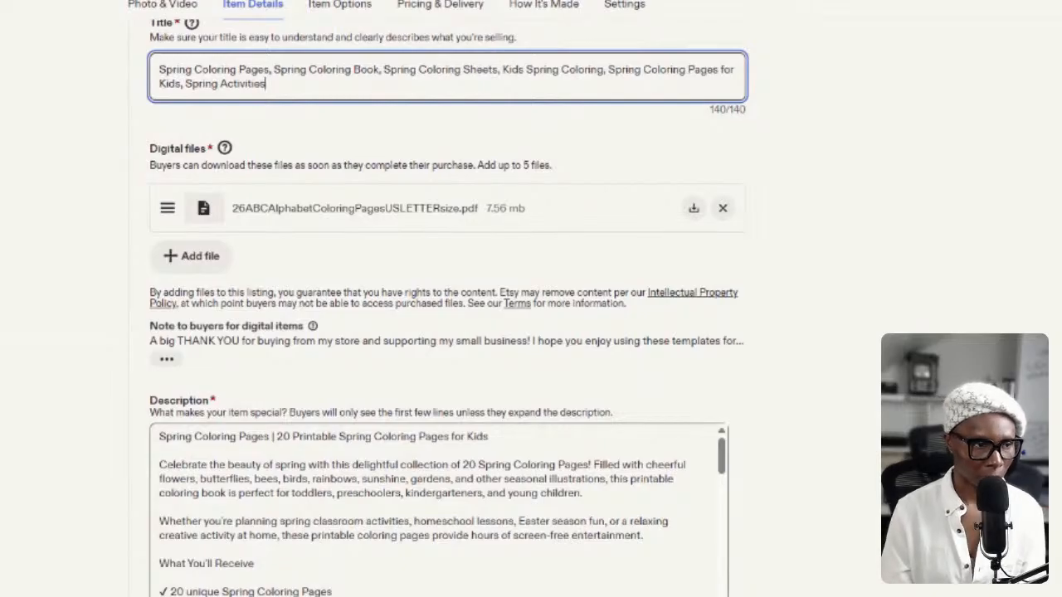
{"action": "scroll", "coordinate": [440, 510], "scroll_direction": "down", "scroll_amount": 1}
{"action": "scroll", "coordinate": [440, 510], "scroll_direction": "down", "scroll_amount": 1}
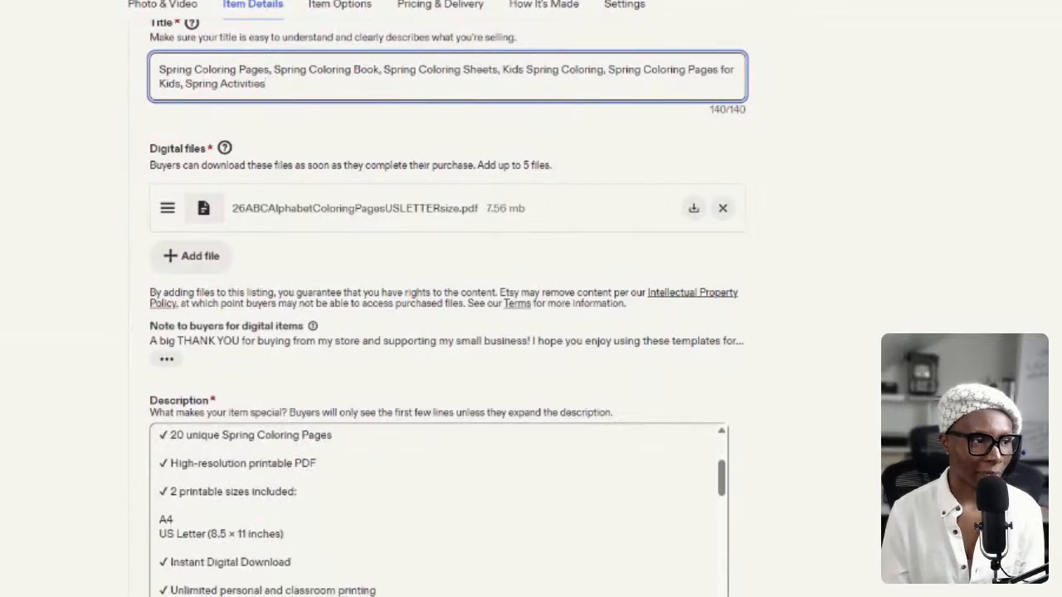
{"action": "scroll", "coordinate": [440, 510], "scroll_direction": "down", "scroll_amount": 2}
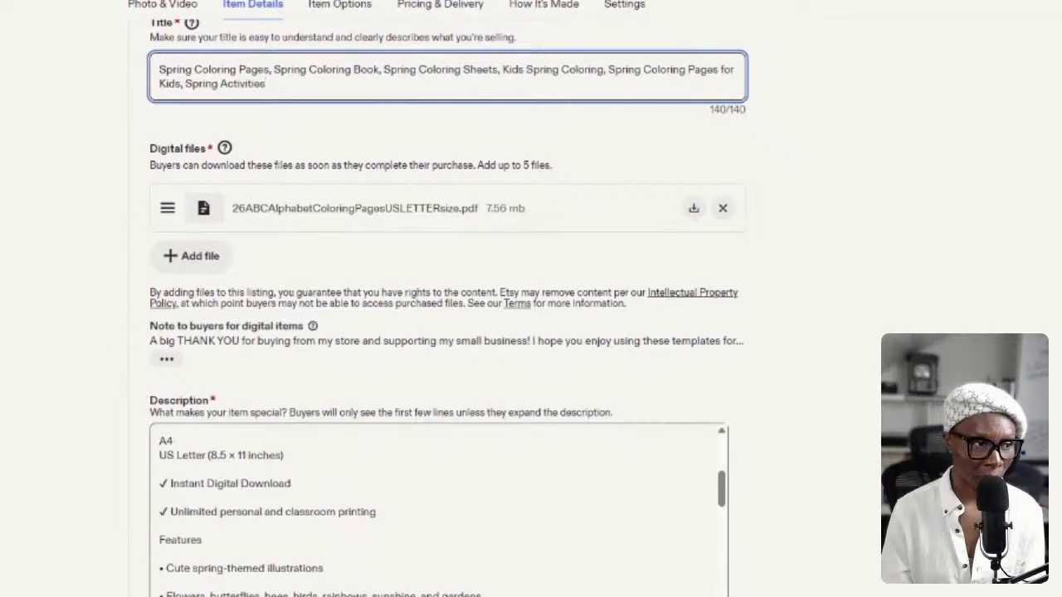
{"action": "scroll", "coordinate": [440, 510], "scroll_direction": "down", "scroll_amount": 3}
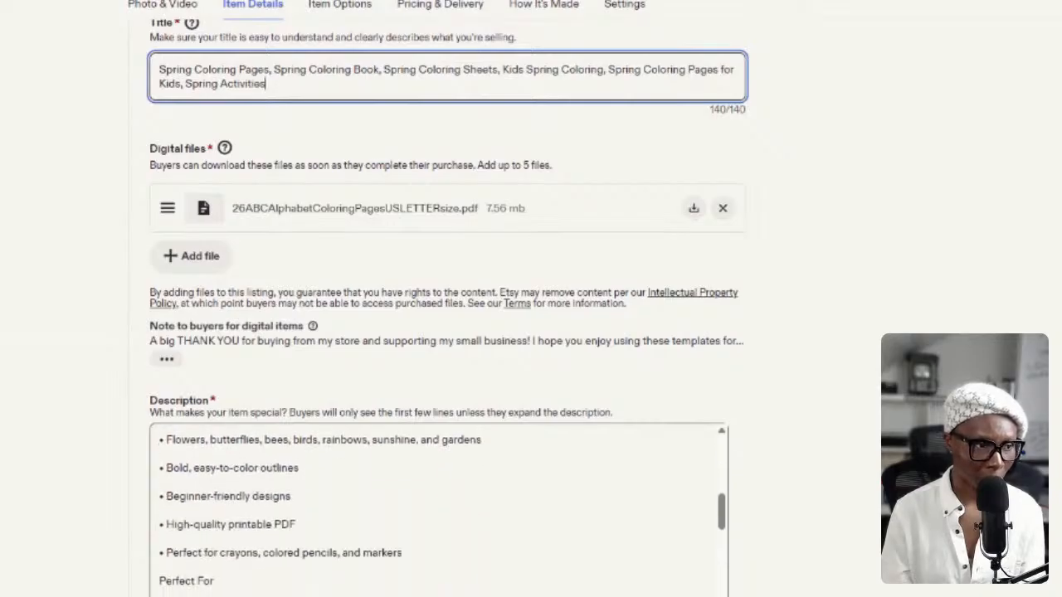
{"action": "scroll", "coordinate": [440, 510], "scroll_direction": "down", "scroll_amount": 1}
{"action": "scroll", "coordinate": [440, 510], "scroll_direction": "up", "scroll_amount": 8}
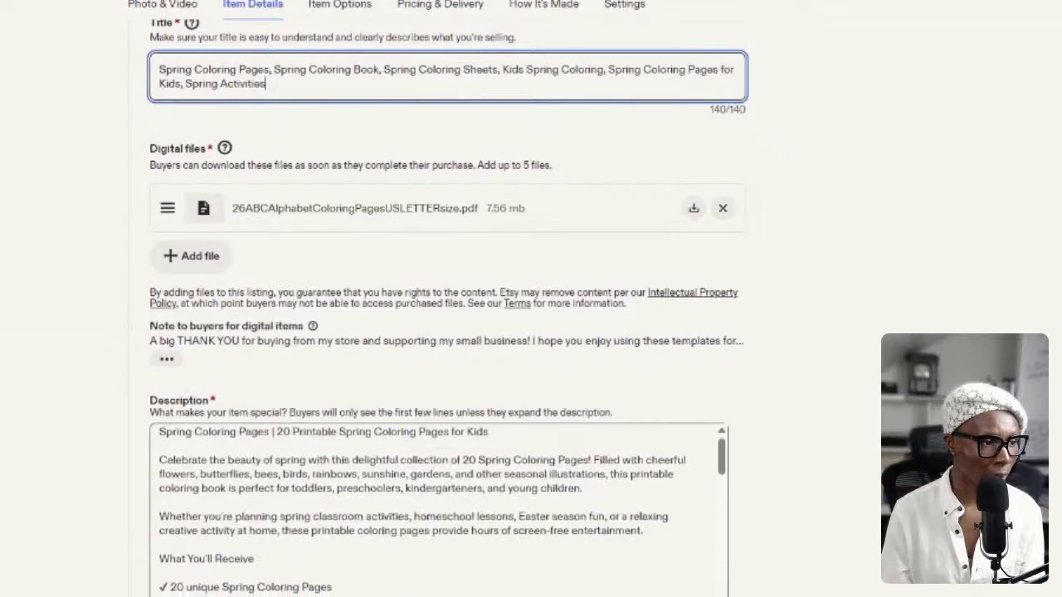
{"action": "scroll", "coordinate": [439, 510], "scroll_direction": "down", "scroll_amount": 3}
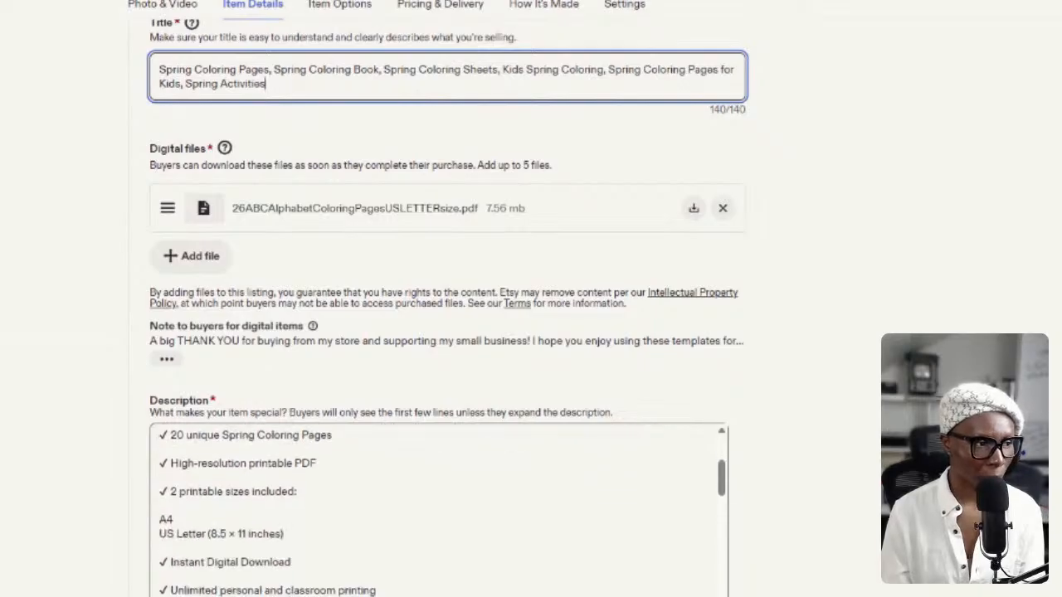
{"action": "scroll", "coordinate": [439, 510], "scroll_direction": "down", "scroll_amount": 4}
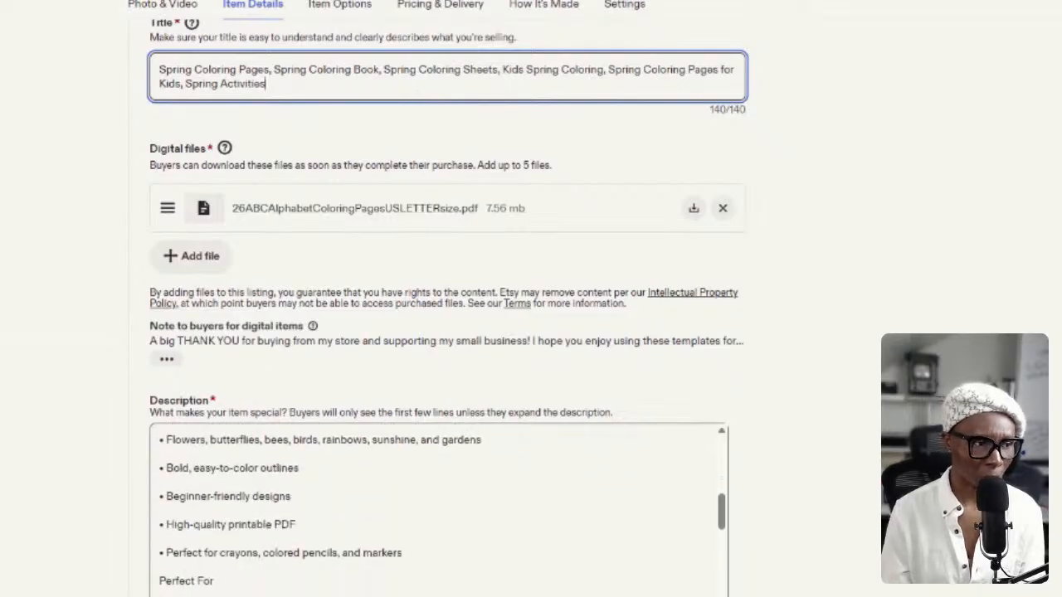
Replace the alphabet PDF in the listing's digital files with 20springcoloringpagesA4size.pdf and 20springcoloringpagesUSLETTERsize.pdf
{"action": "scroll", "coordinate": [803, 432], "scroll_direction": "up", "scroll_amount": 1}
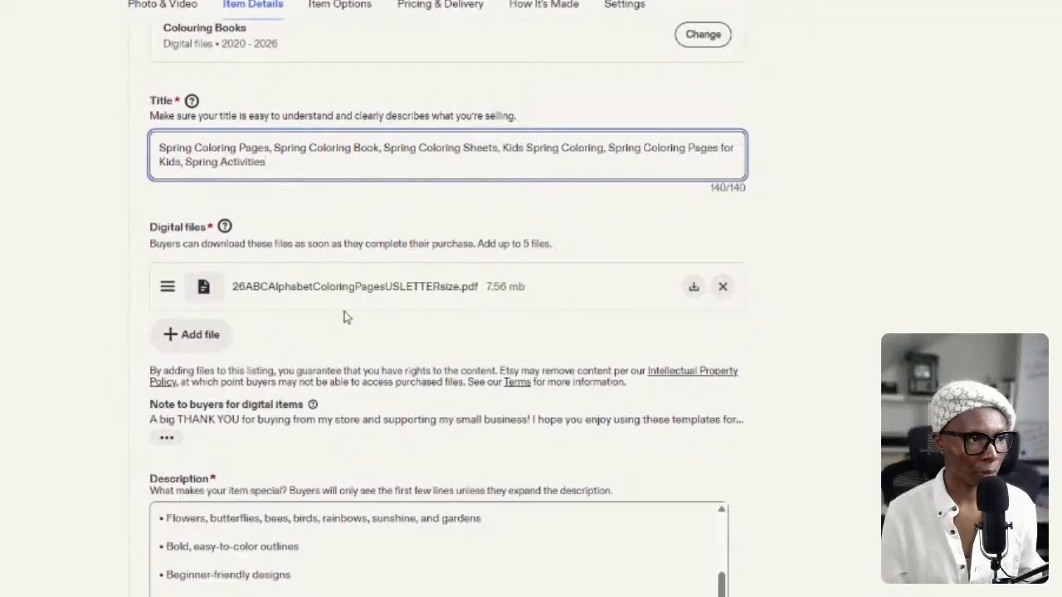
{"action": "left_click", "coordinate": [721, 286]}
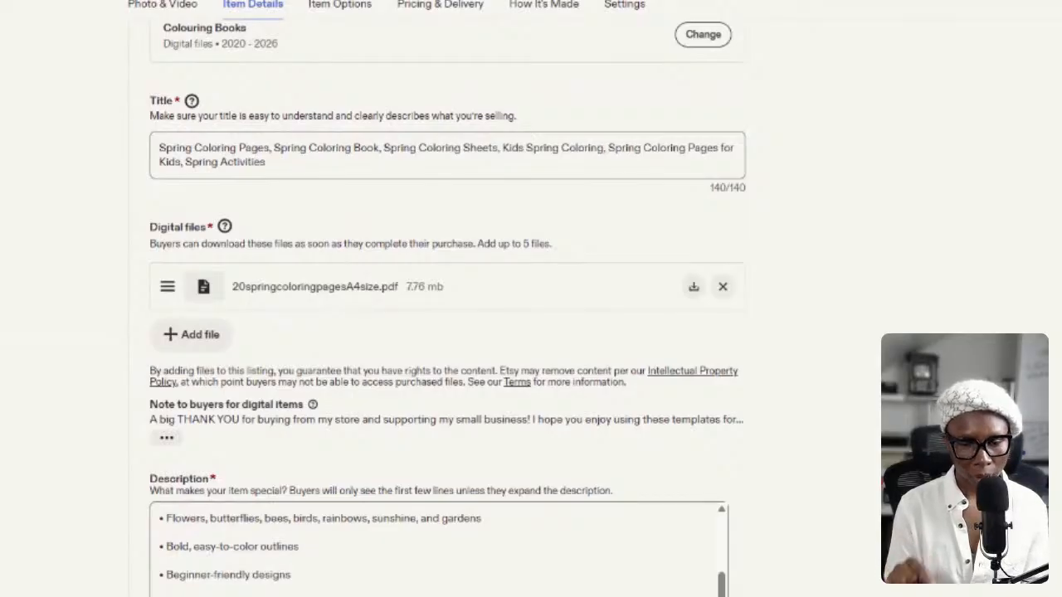
{"action": "left_click", "coordinate": [212, 341]}
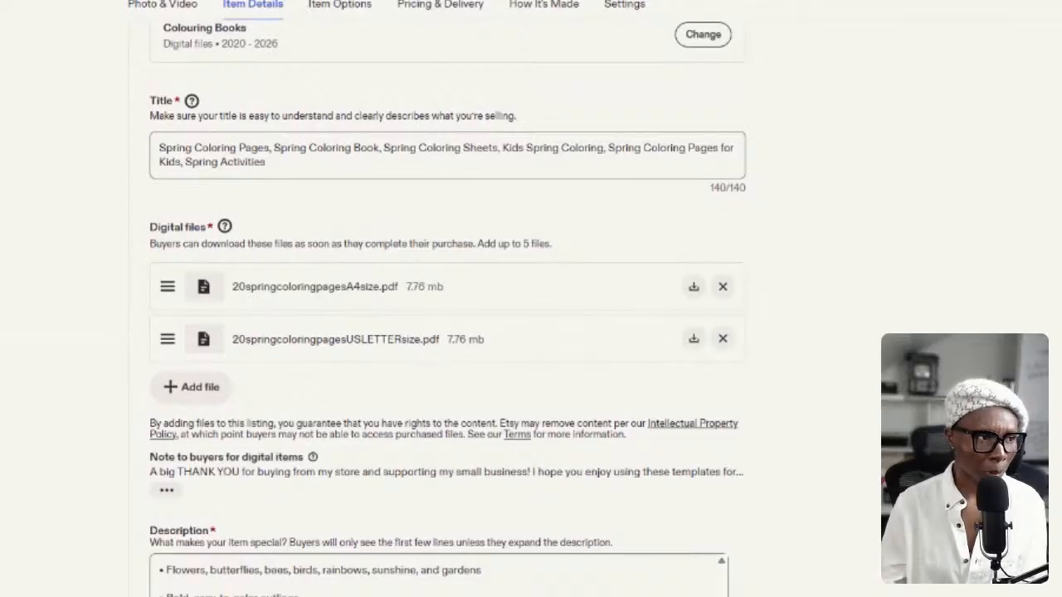
Examine the item options and the tags entered under the listing's attributes
{"action": "scroll", "coordinate": [942, 329], "scroll_direction": "down", "scroll_amount": 8}
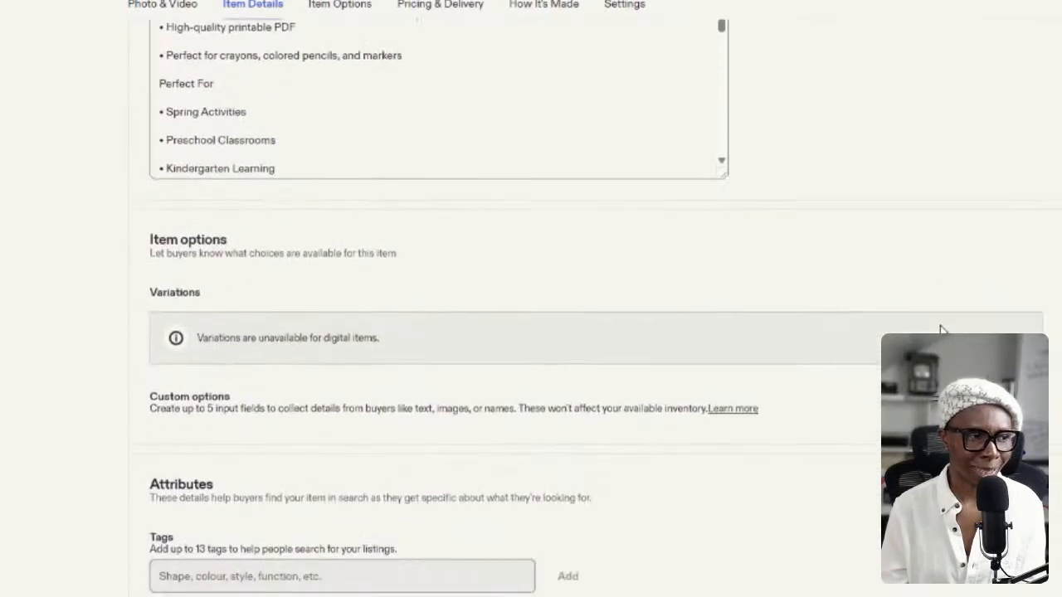
{"action": "scroll", "coordinate": [942, 330], "scroll_direction": "down", "scroll_amount": 3}
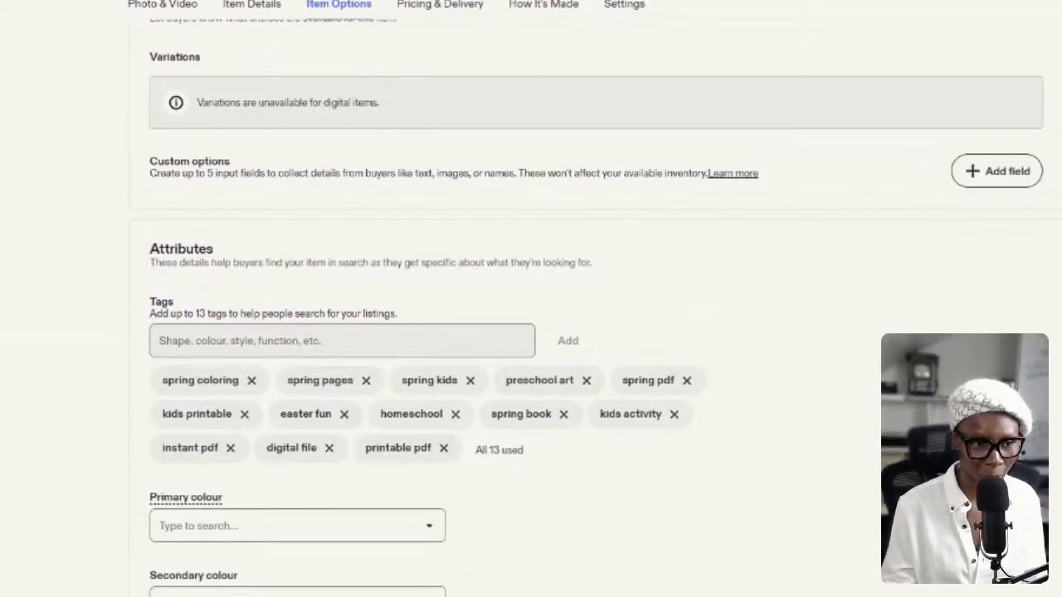
{"action": "scroll", "coordinate": [639, 452], "scroll_direction": "down", "scroll_amount": 1}
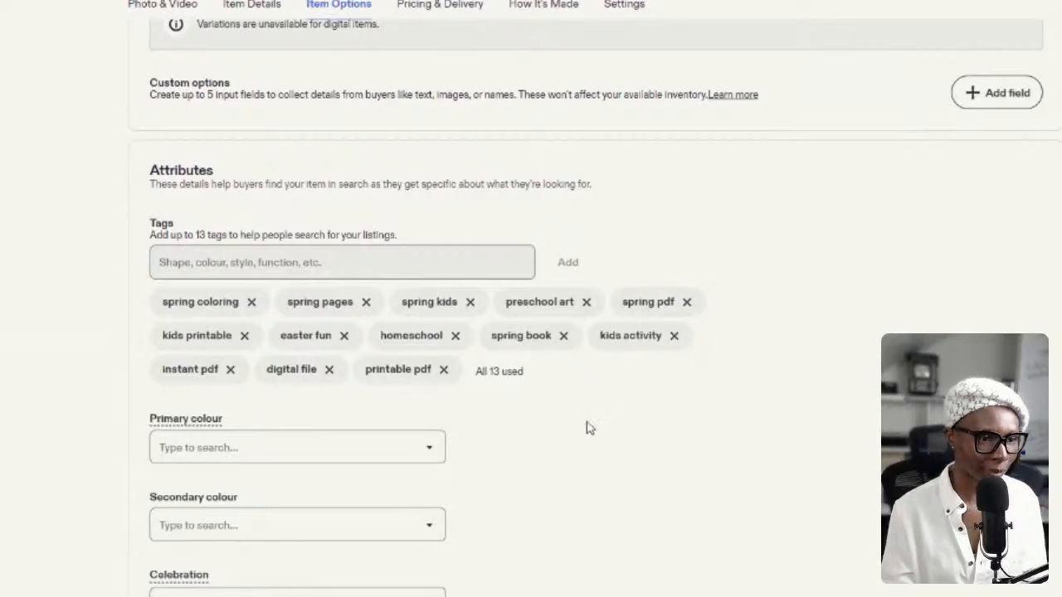
{"action": "scroll", "coordinate": [631, 407], "scroll_direction": "up", "scroll_amount": 1}
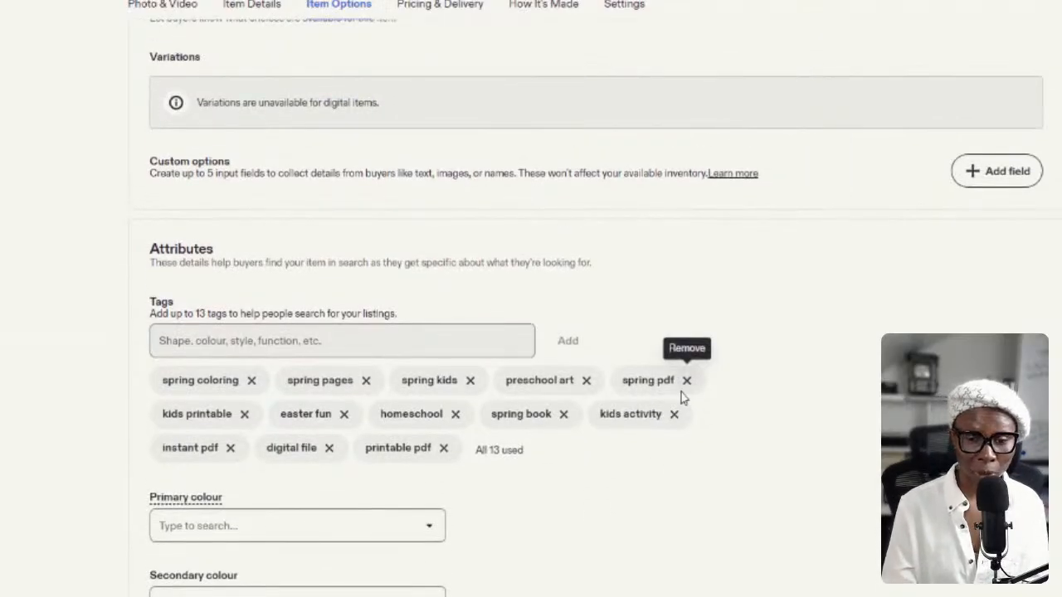